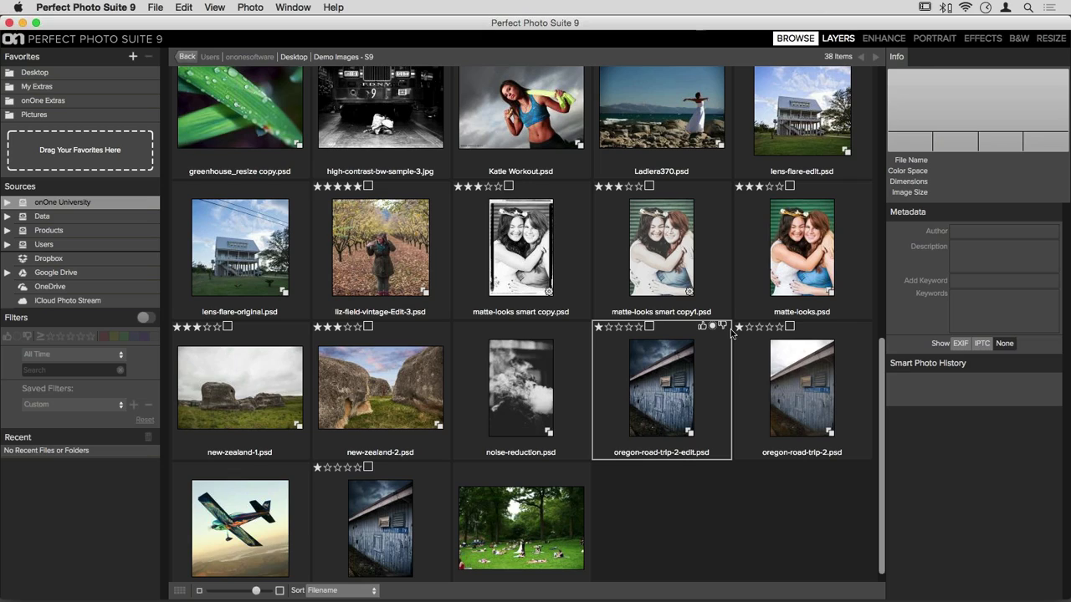
- Open new-zealand-1.psd in Layers as a copy, in Photoshop format with sRGB IEC61966-2.1, 16-bit and 300 pixels/inch
mouse_move(705, 601)
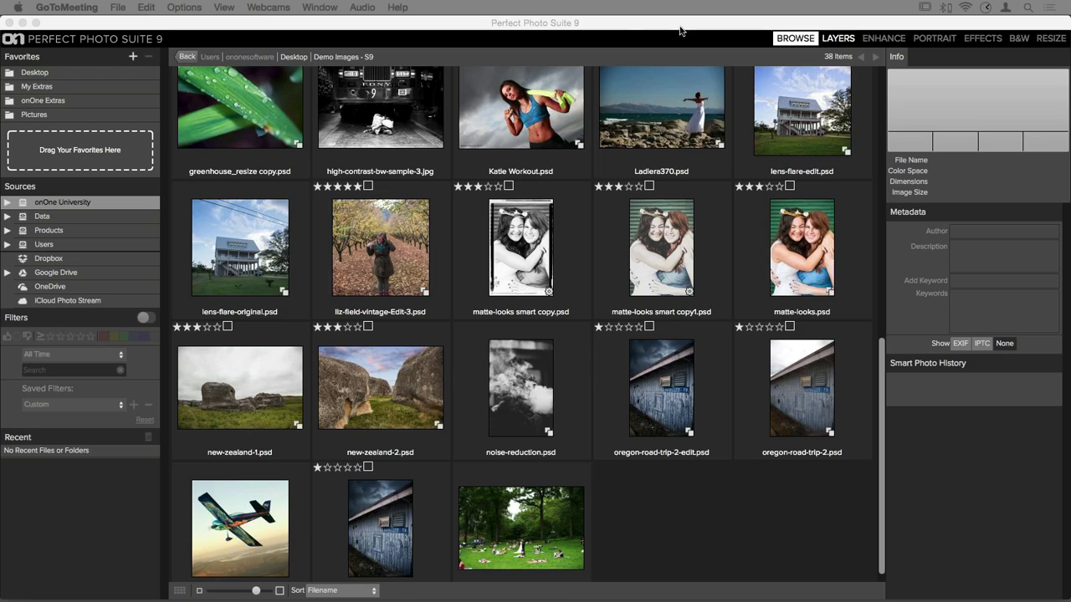
click(616, 34)
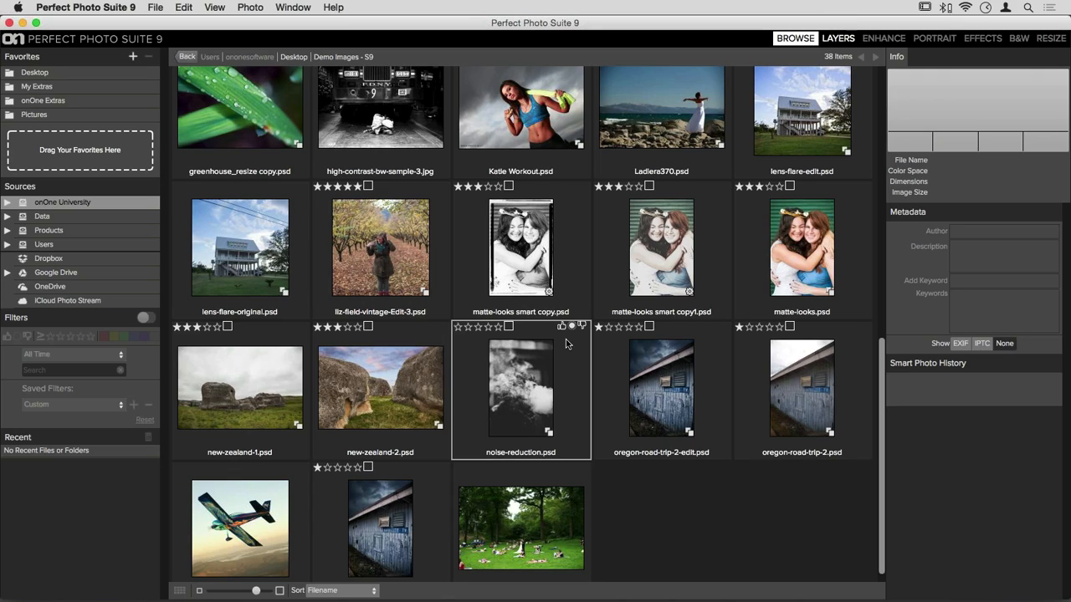
click(249, 405)
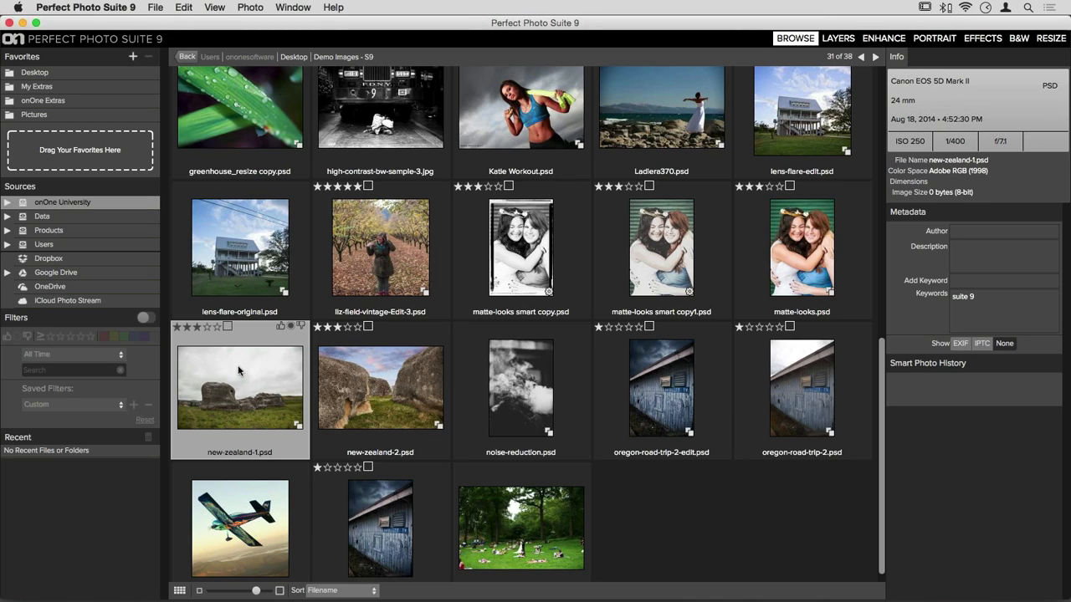
click(841, 40)
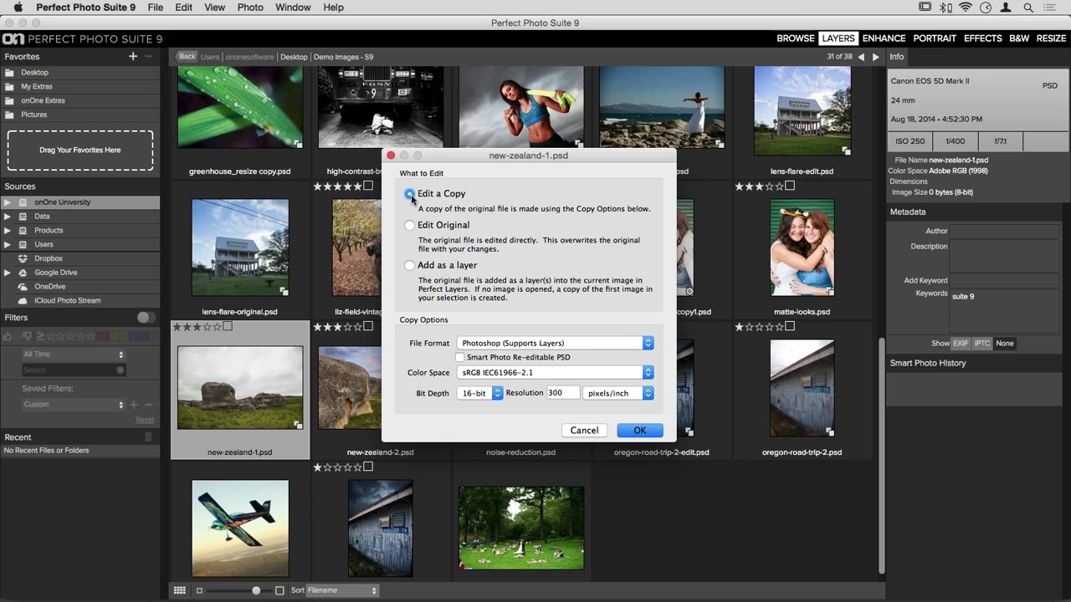
click(577, 341)
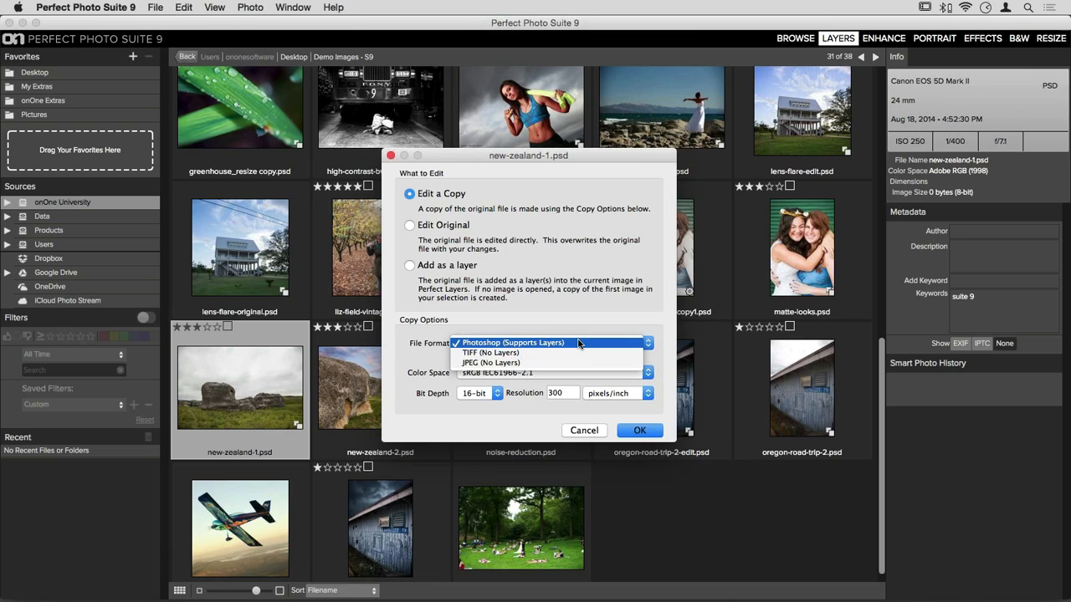
click(568, 343)
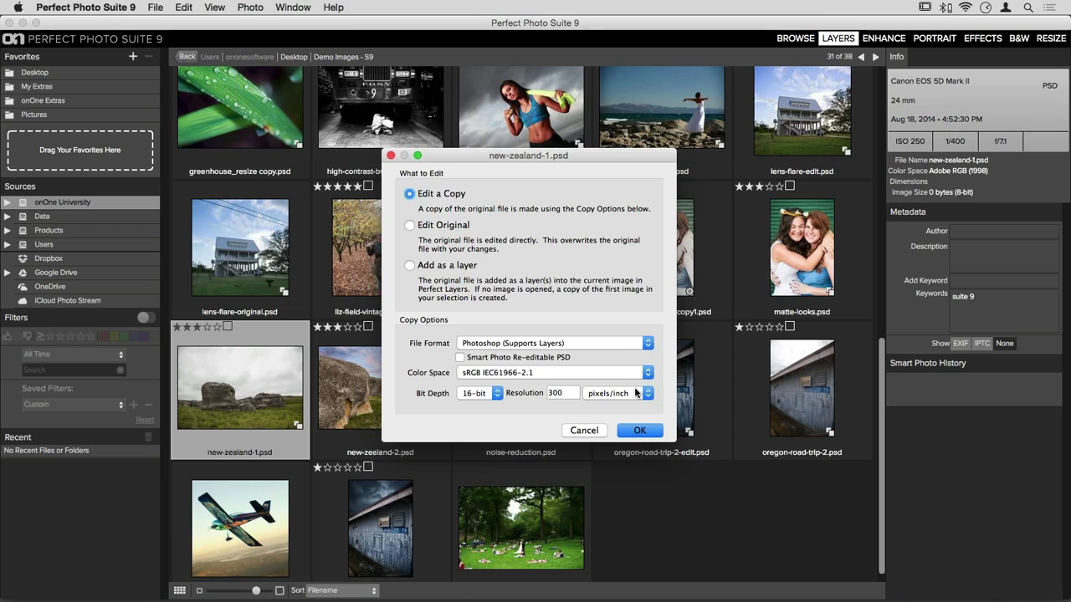
click(639, 431)
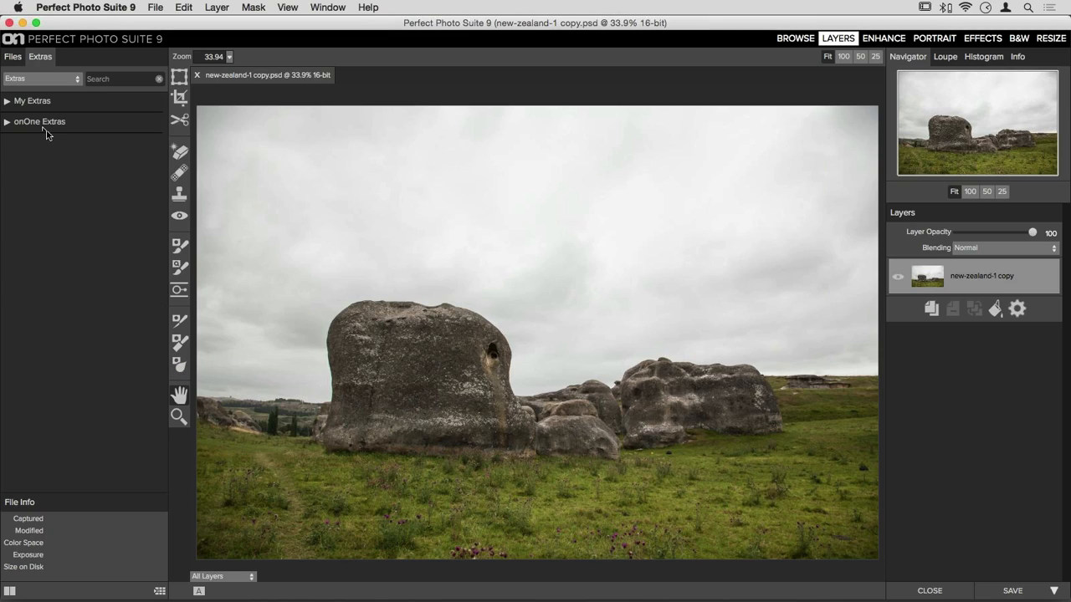
- Browse the file list up to the home folder and into the Desktop folder to examine its folders and images
click(14, 58)
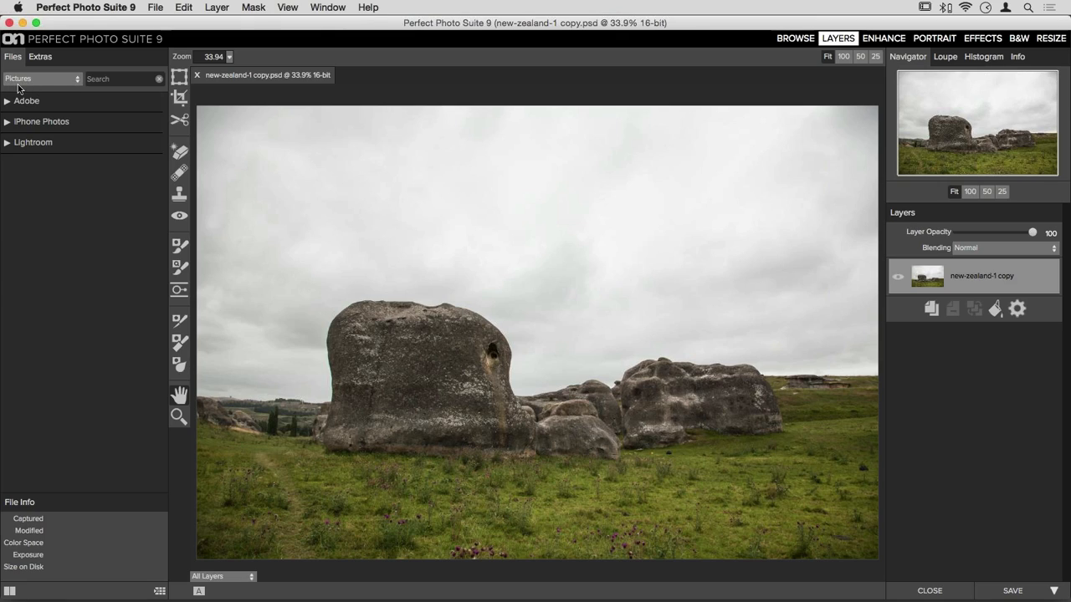
click(38, 80)
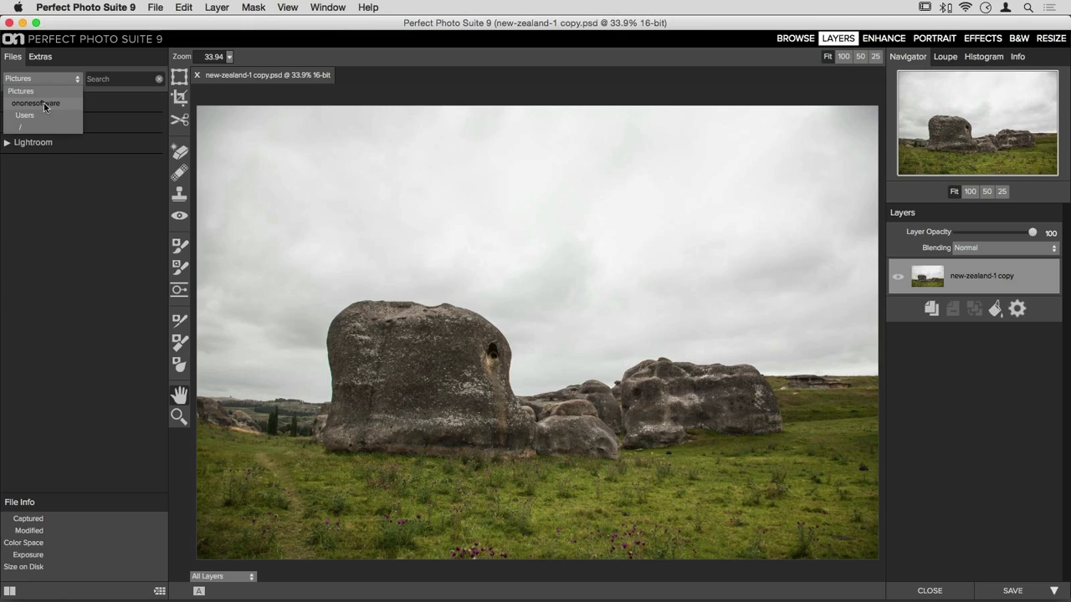
click(61, 107)
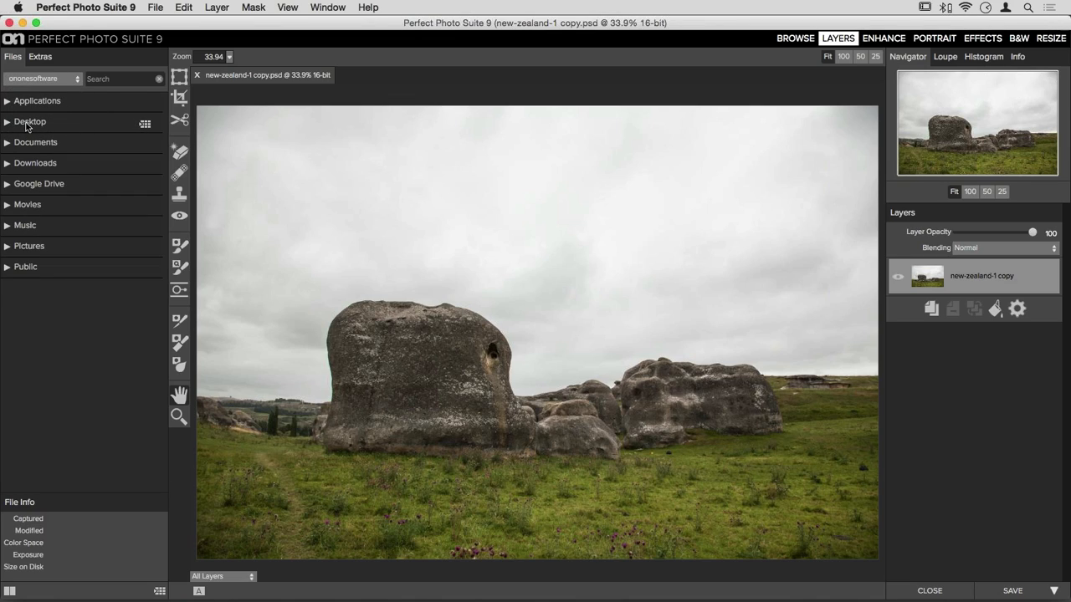
click(27, 126)
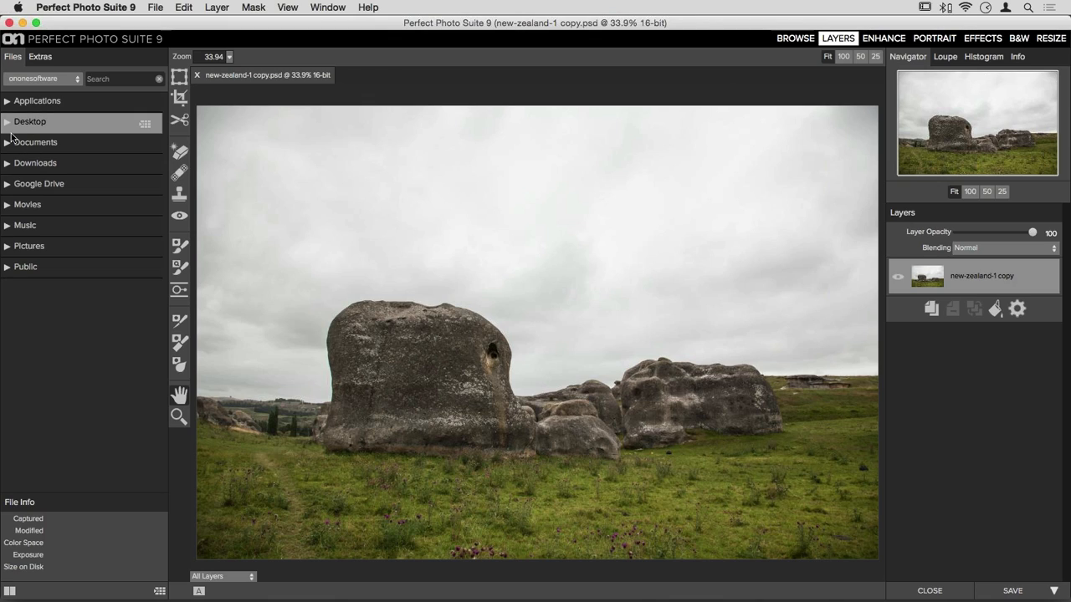
double_click(14, 126)
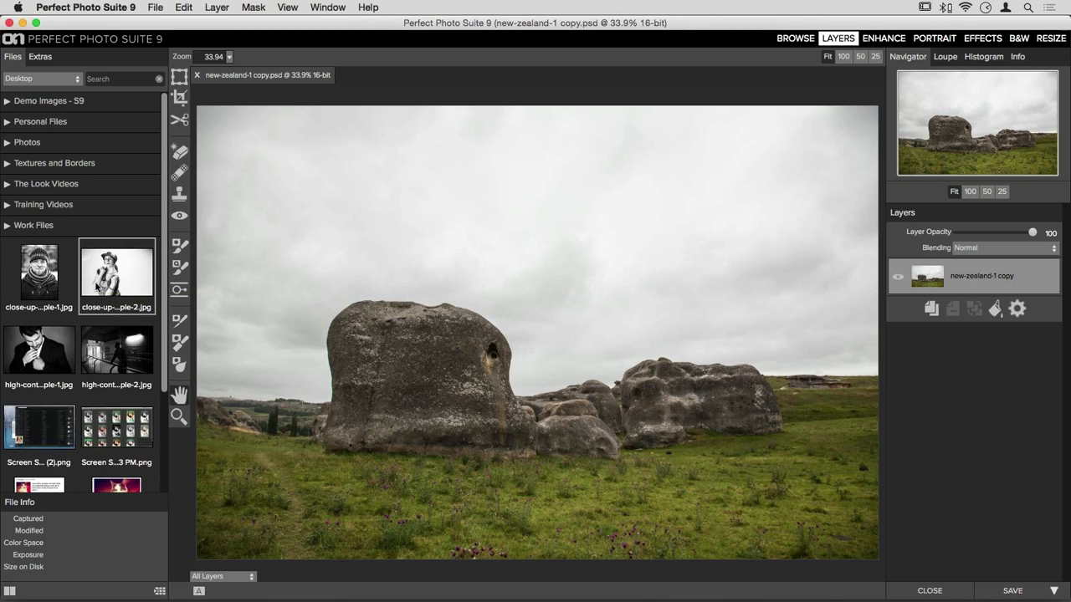
scroll(97, 301, down, 3)
scroll(97, 286, up, 3)
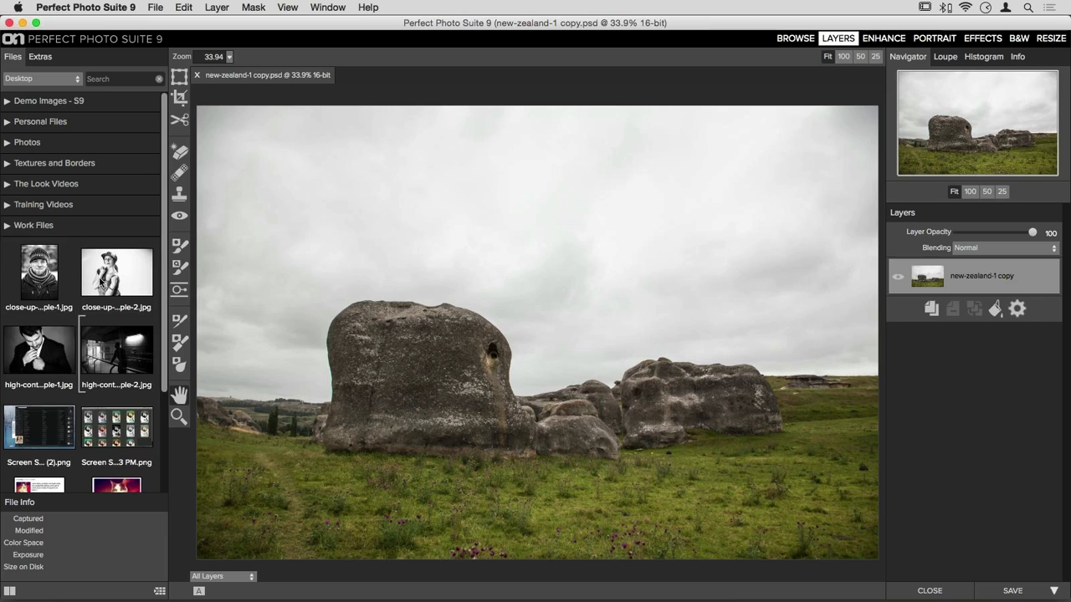
- Expand the Demo Images - S9 folder and look through its image thumbnails
click(7, 101)
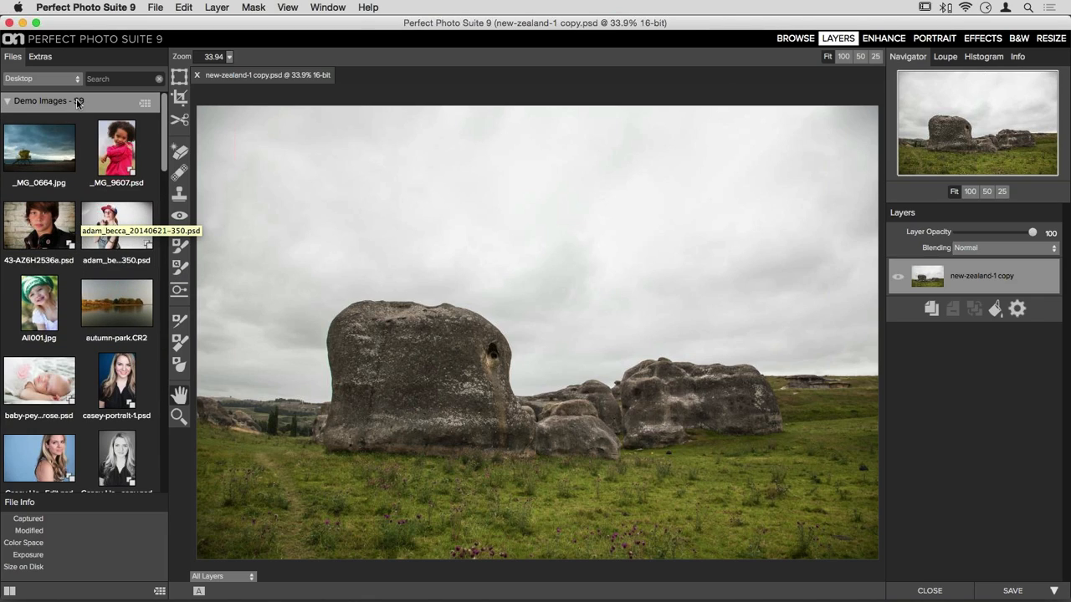
scroll(107, 363, down, 8)
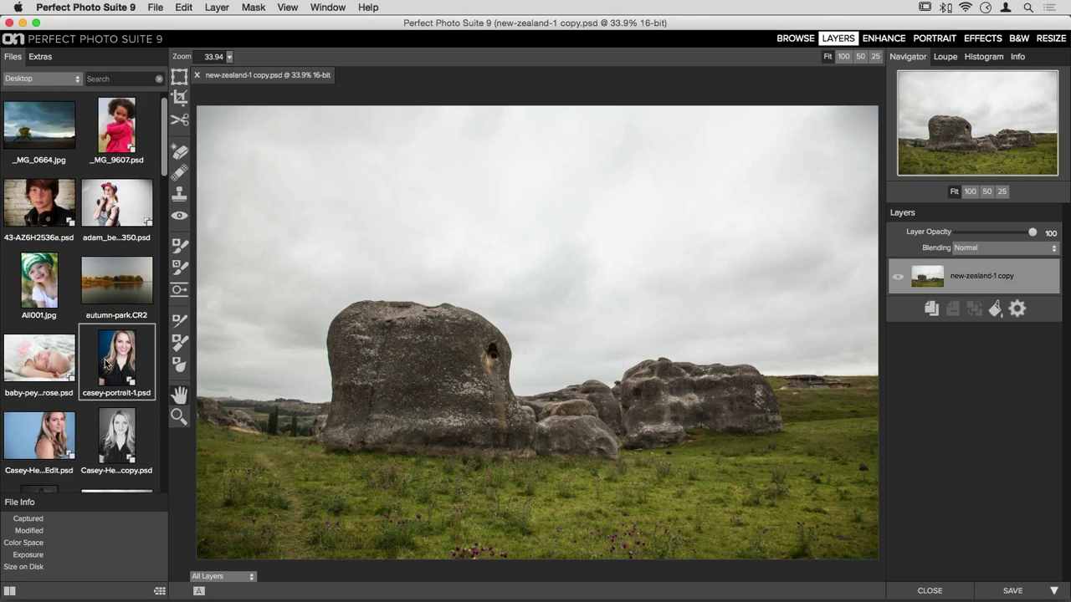
scroll(106, 363, down, 20)
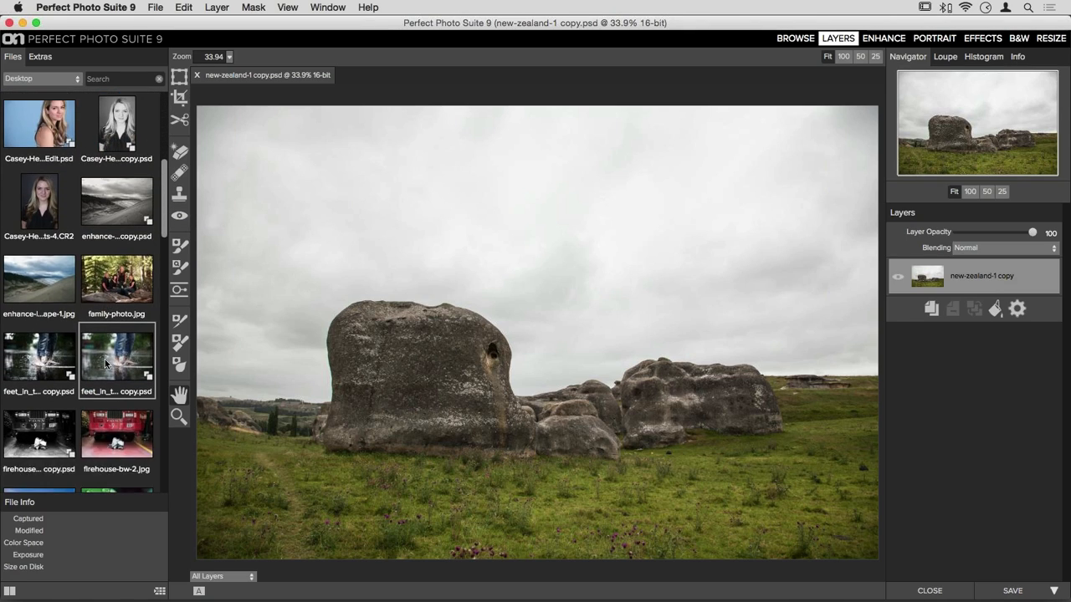
scroll(106, 362, down, 10)
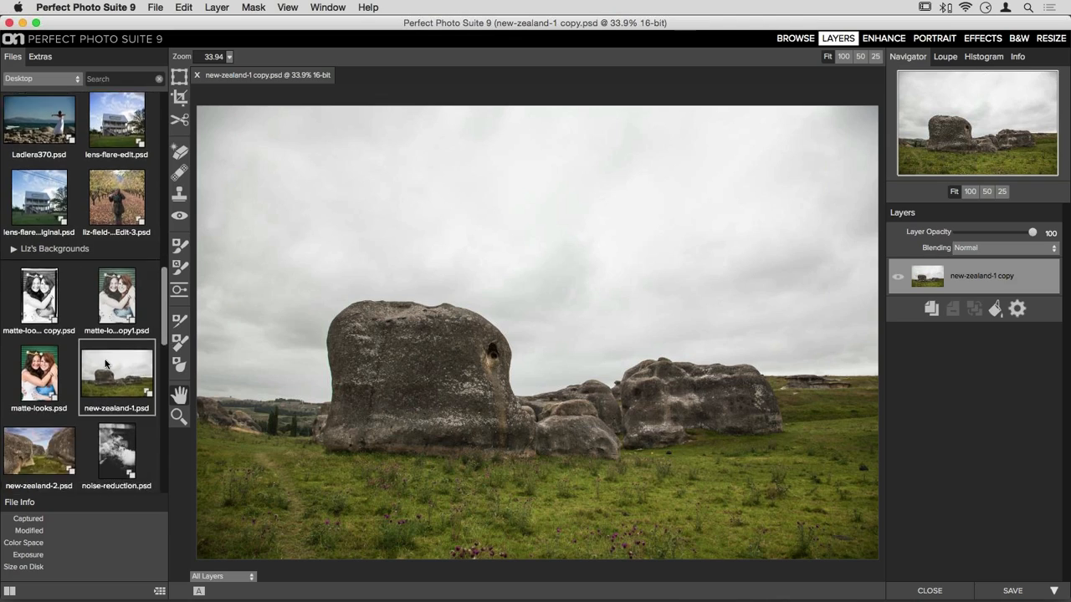
scroll(107, 364, up, 20)
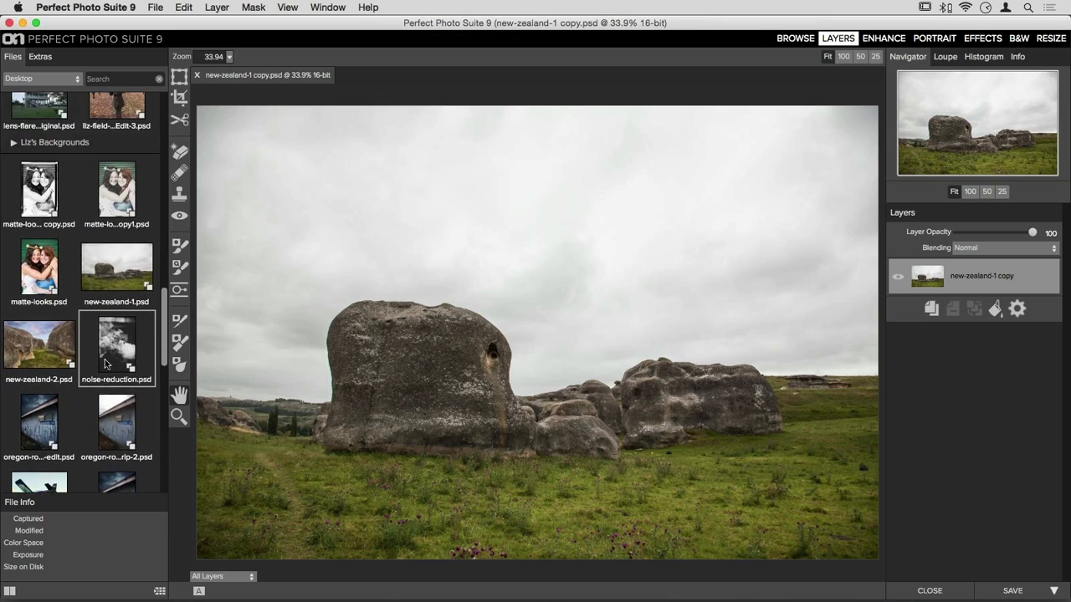
- Open the Skies collection within the Backgrounds of the onOne Extras
click(35, 57)
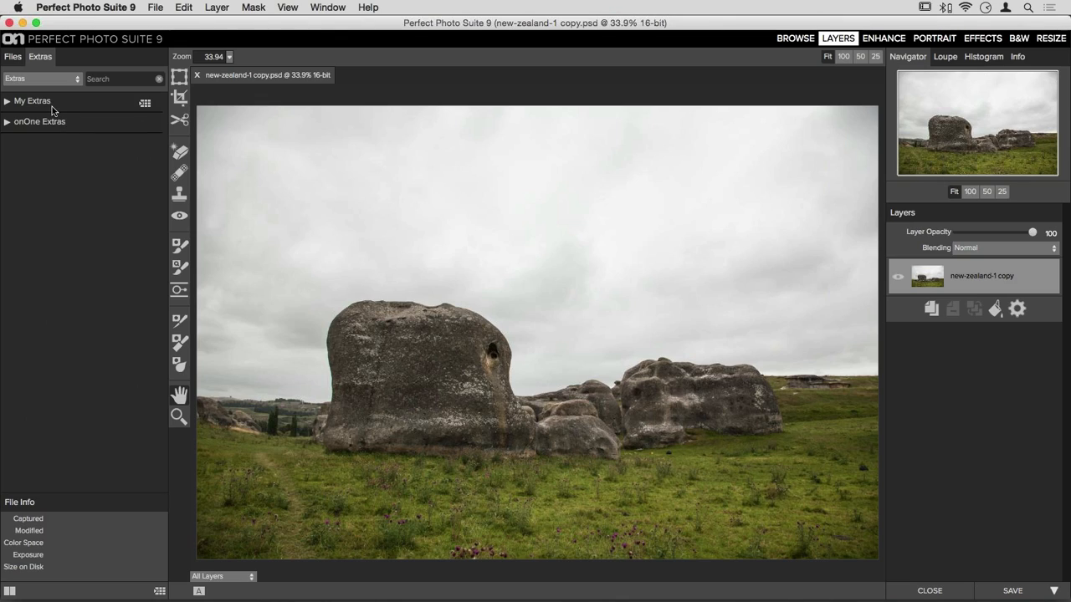
click(24, 124)
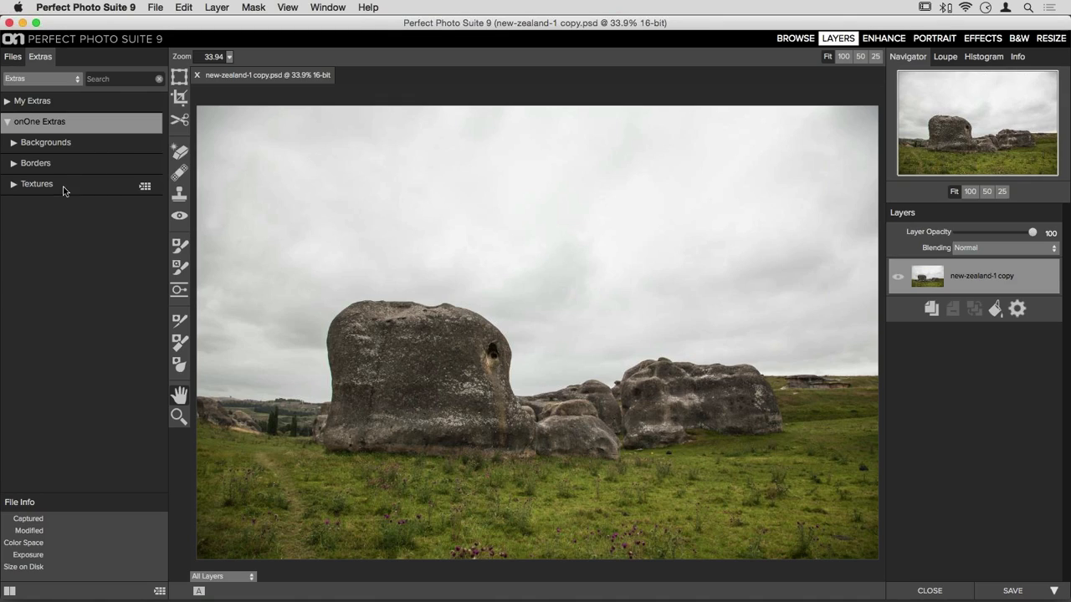
click(22, 151)
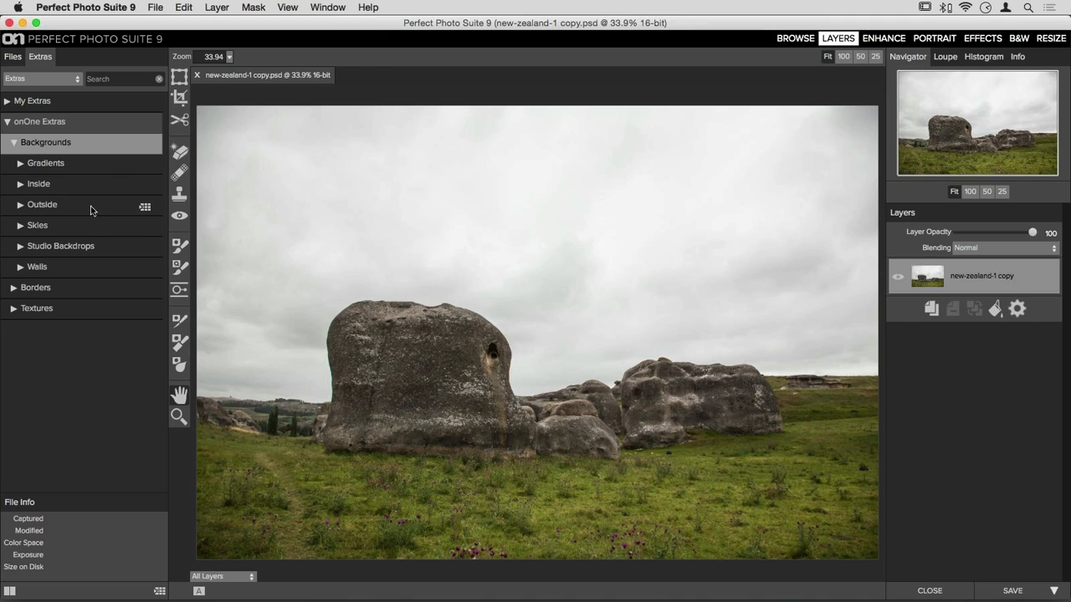
click(19, 228)
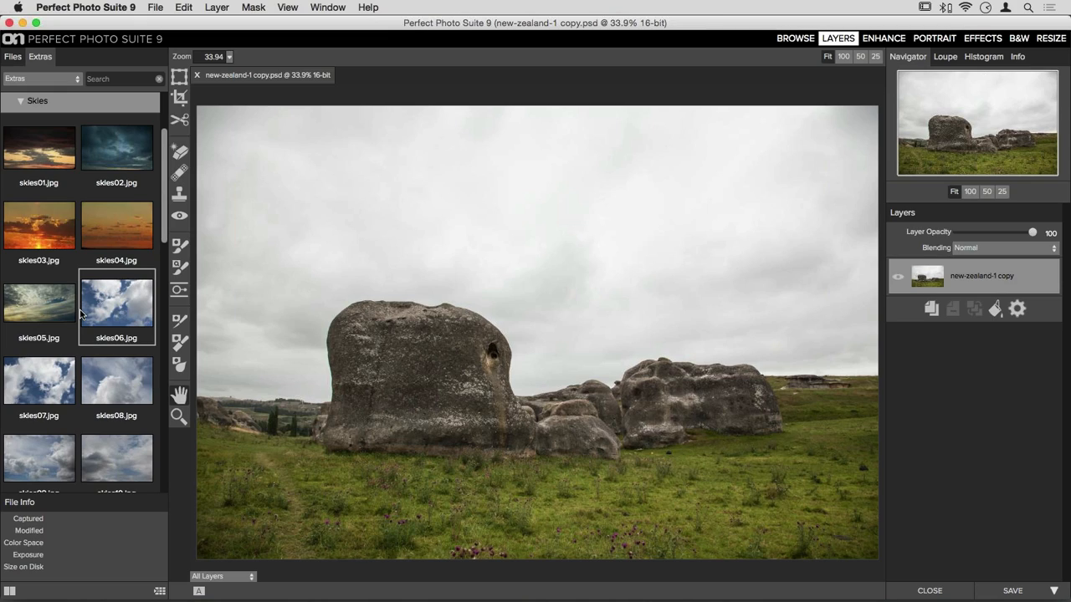
- Find skies24.jpg among the sky images and add it as a layer to the rock landscape photo
scroll(81, 313, up, 4)
scroll(81, 313, up, 1)
scroll(80, 313, down, 10)
scroll(80, 313, down, 10)
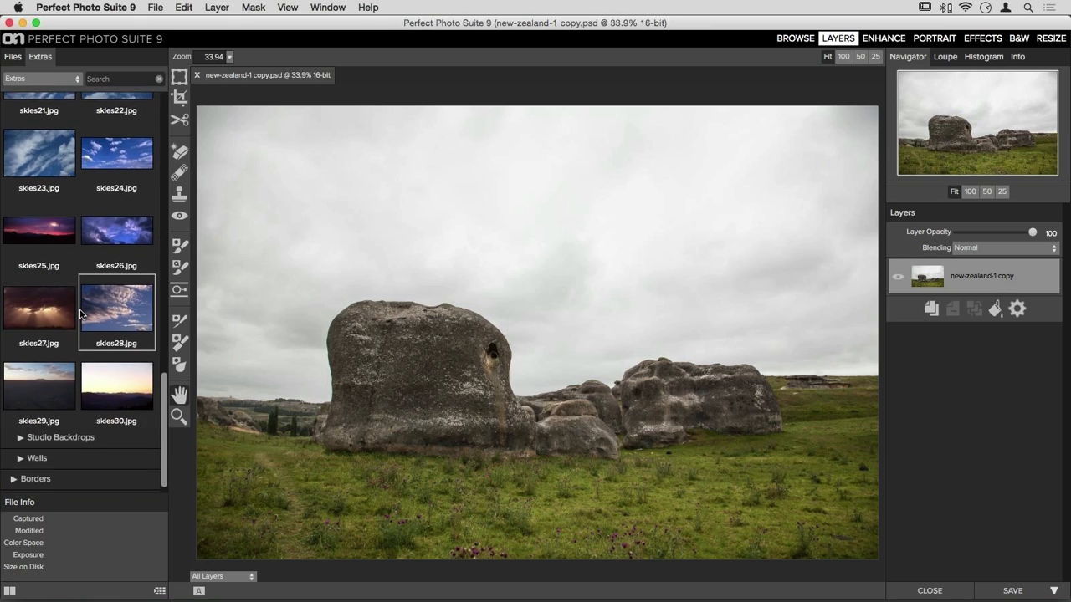
scroll(81, 313, up, 1)
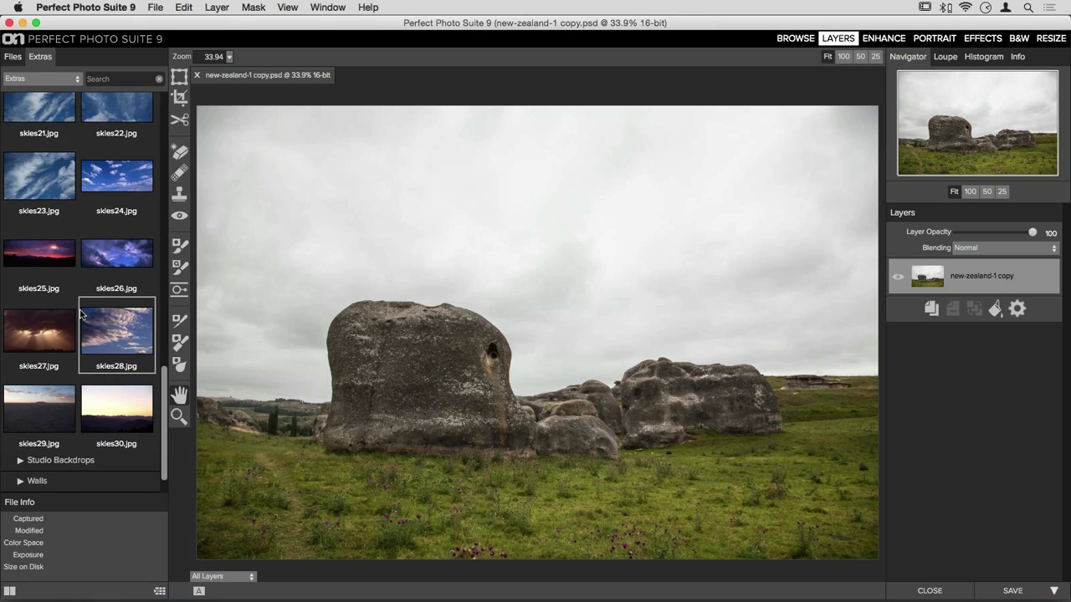
scroll(80, 313, up, 2)
scroll(80, 312, up, 8)
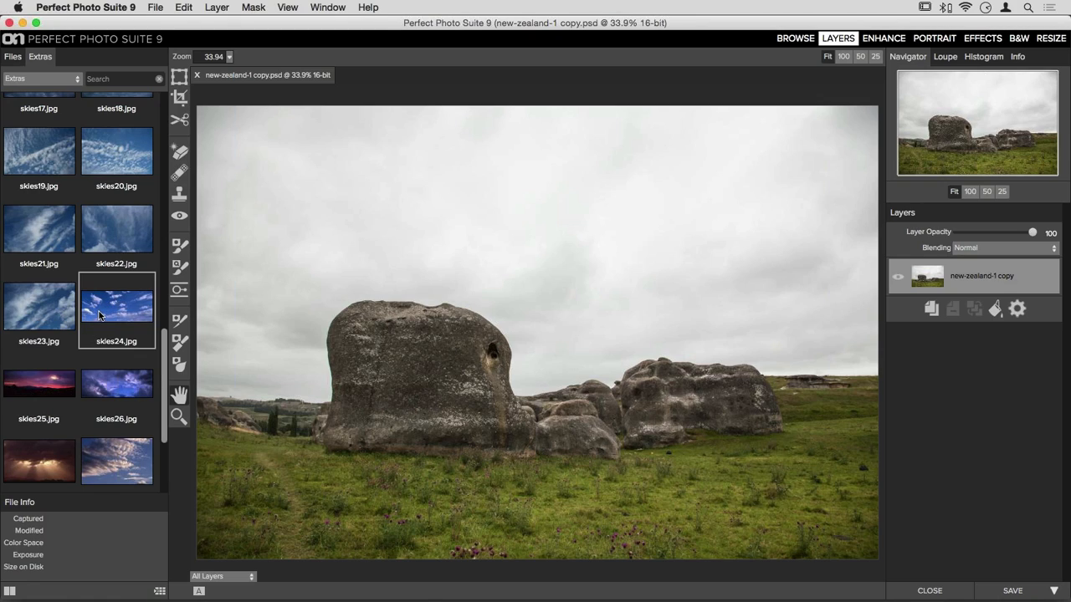
double_click(100, 315)
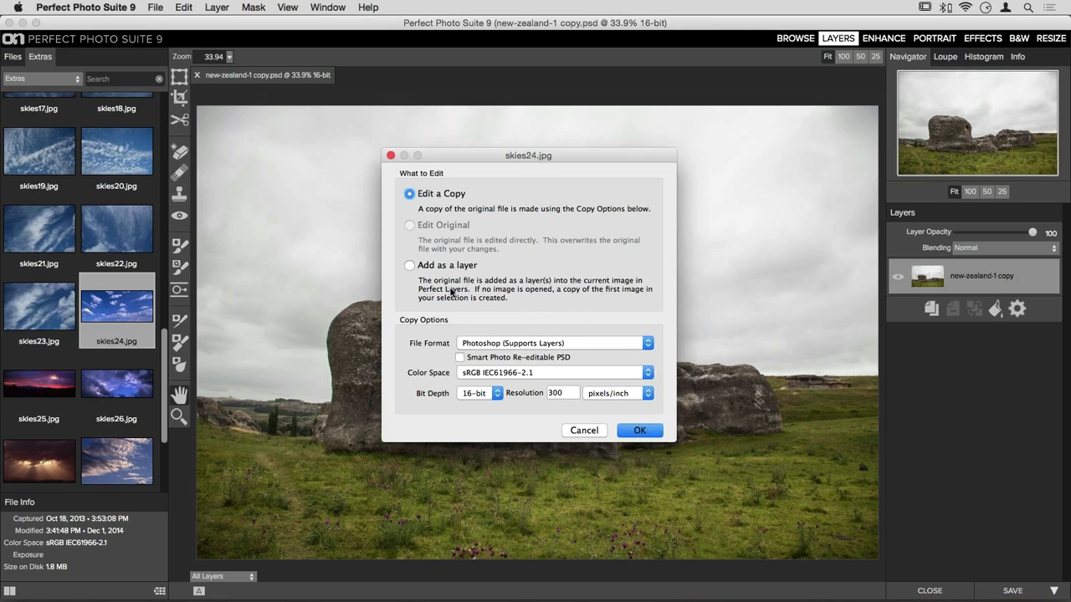
click(409, 266)
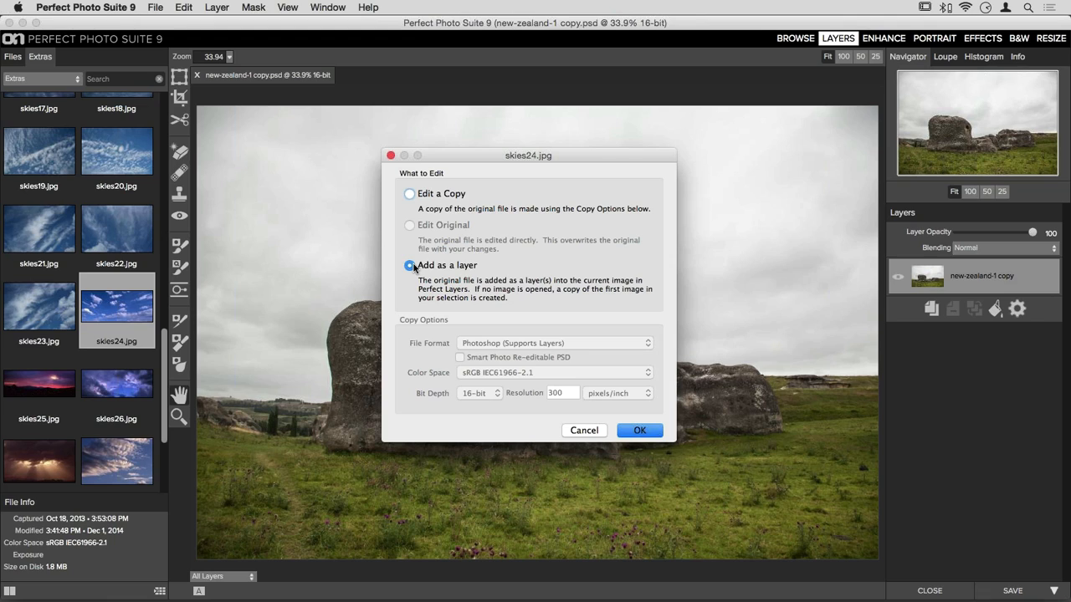
click(656, 430)
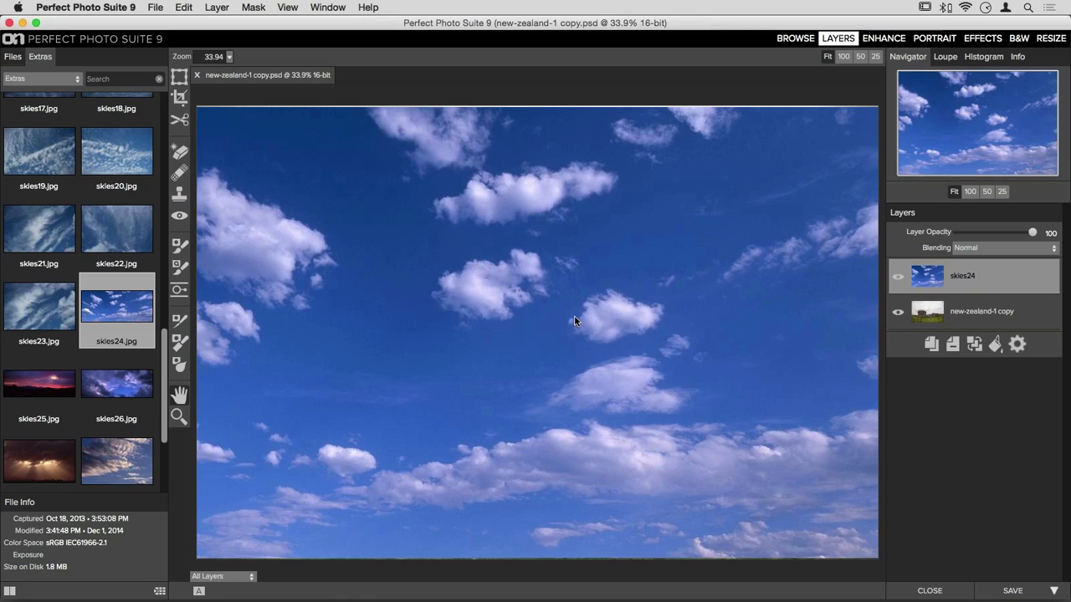
- Move the skies24 layer upward with the Transform tool until its lower edge lies across the rocks and the grass is uncovered
click(181, 80)
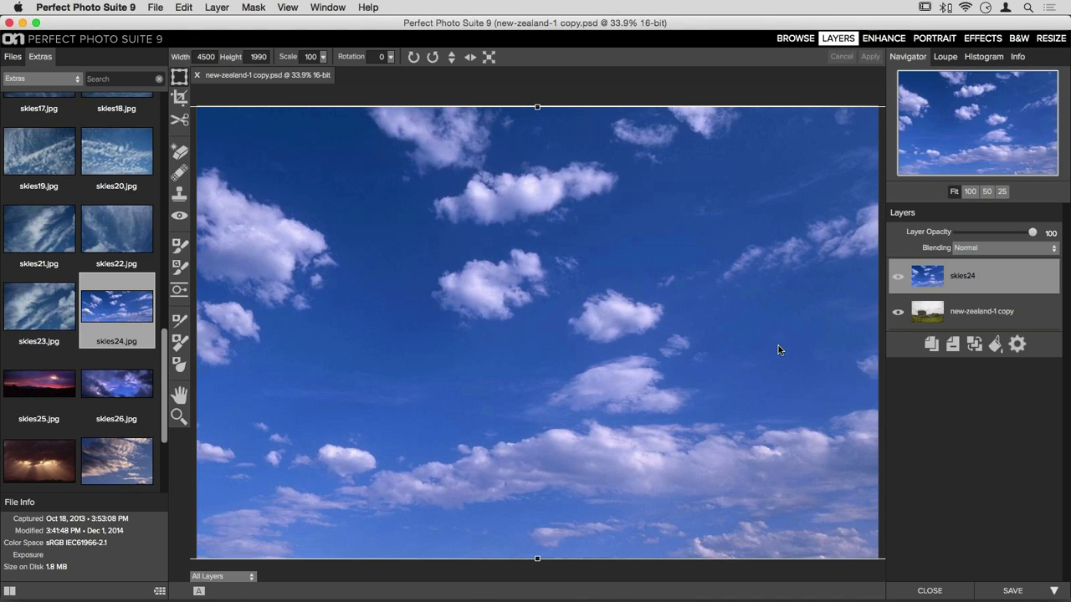
drag(767, 318, 605, 305)
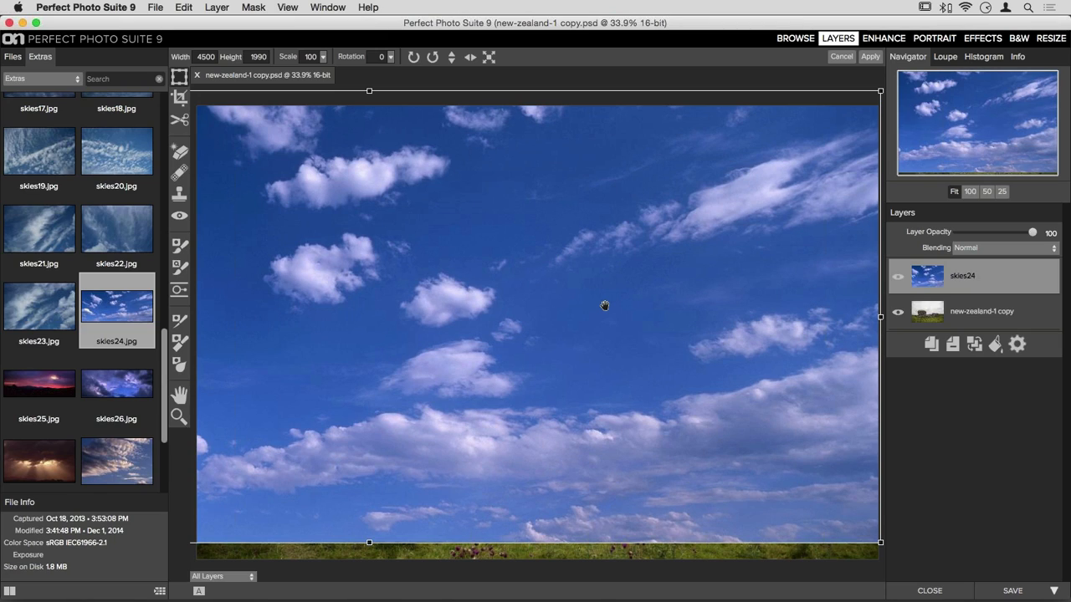
key(super+minus)
key(super+minus)
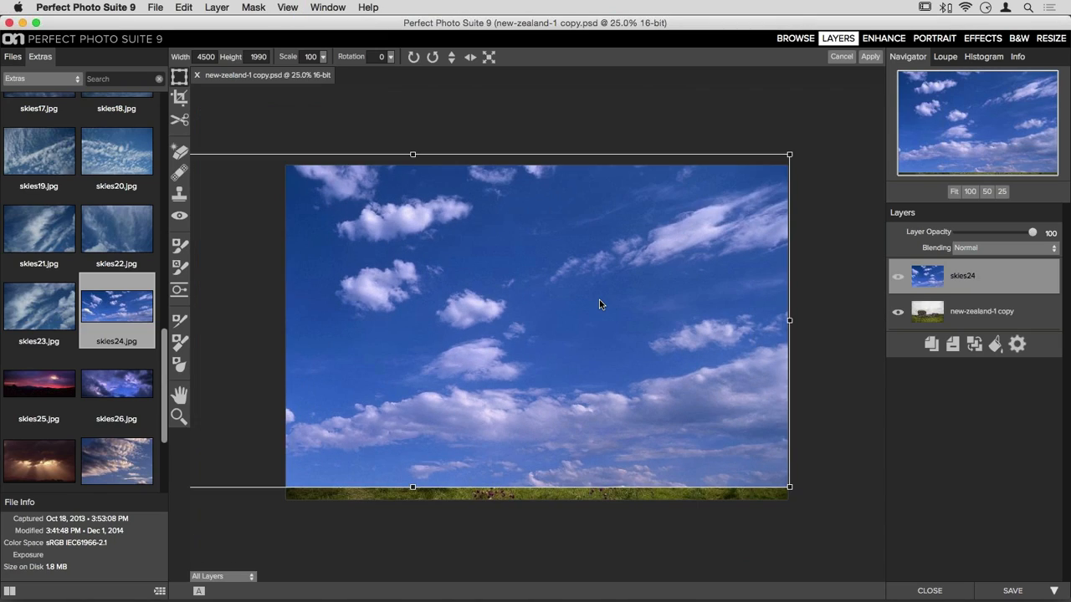
drag(559, 312, 629, 296)
key(super+minus)
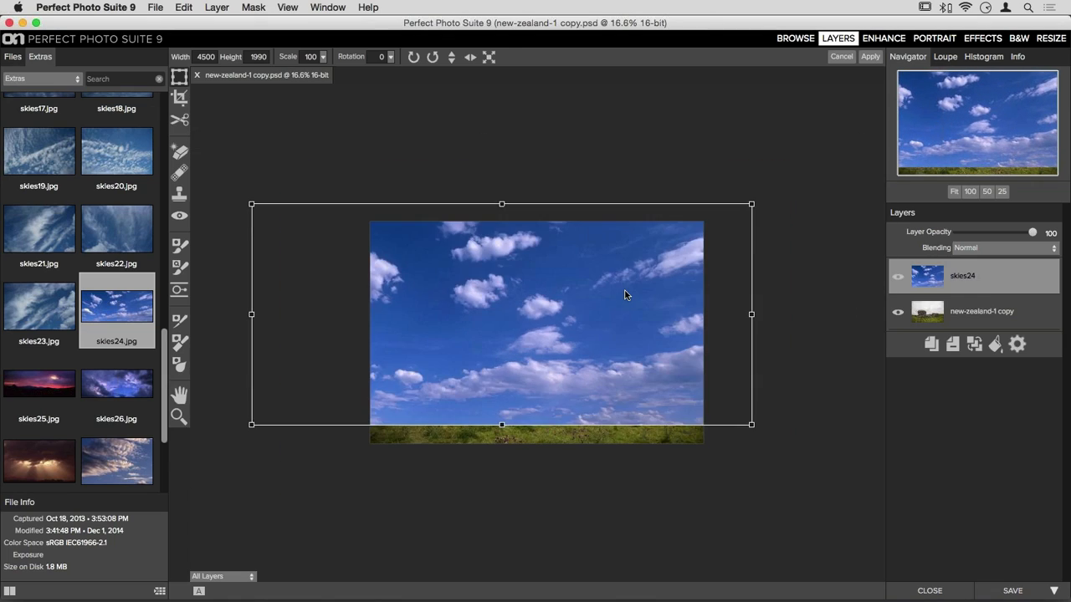
drag(538, 301, 581, 271)
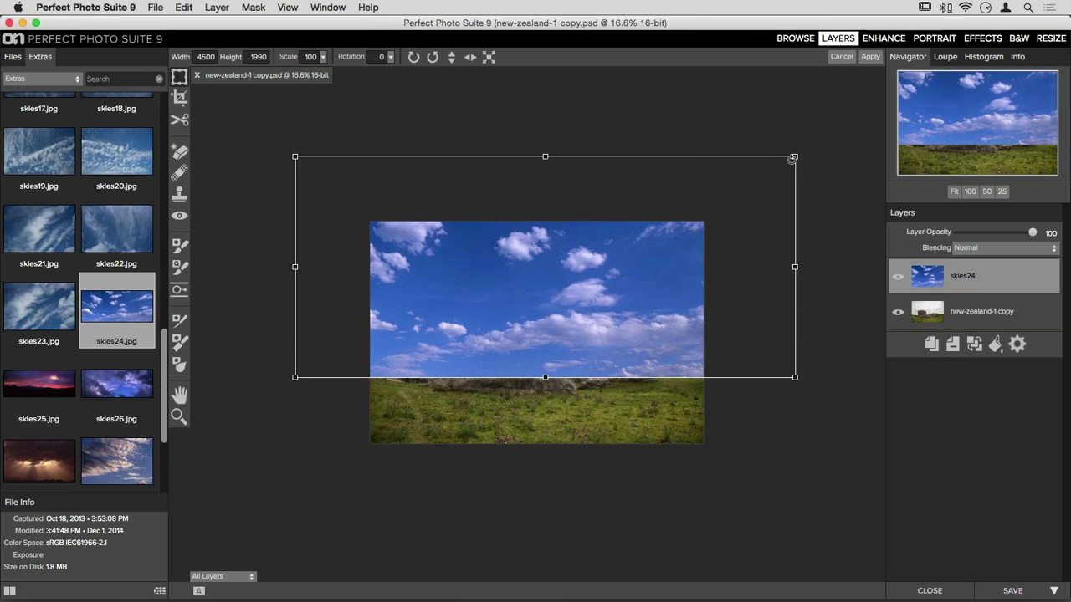
- Scale and reposition the skies24 layer to about 3036 by 1390 pixels, spanning the photo's width down to the rocks, and apply the transform
drag(797, 163, 711, 216)
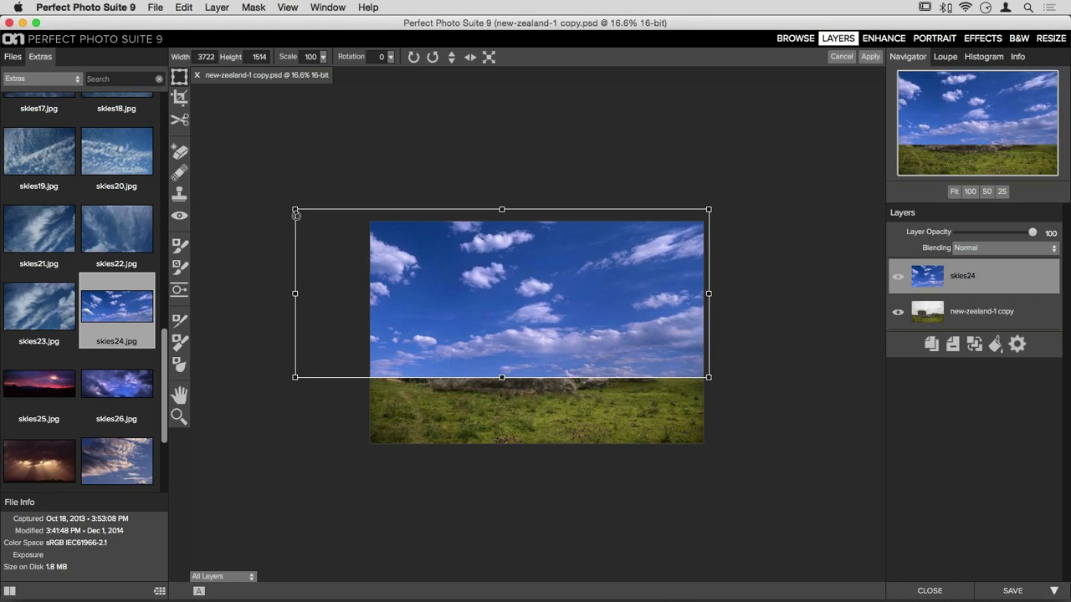
drag(298, 214, 346, 227)
mouse_move(464, 300)
mouse_down()
mouse_move(466, 279)
mouse_move(465, 290)
mouse_up()
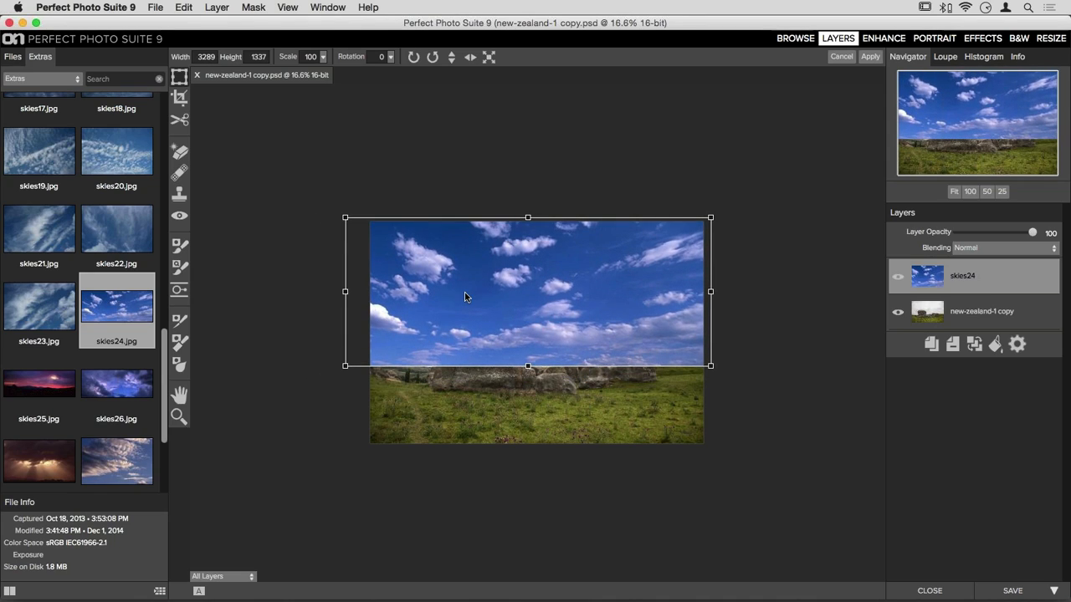
drag(529, 369, 528, 371)
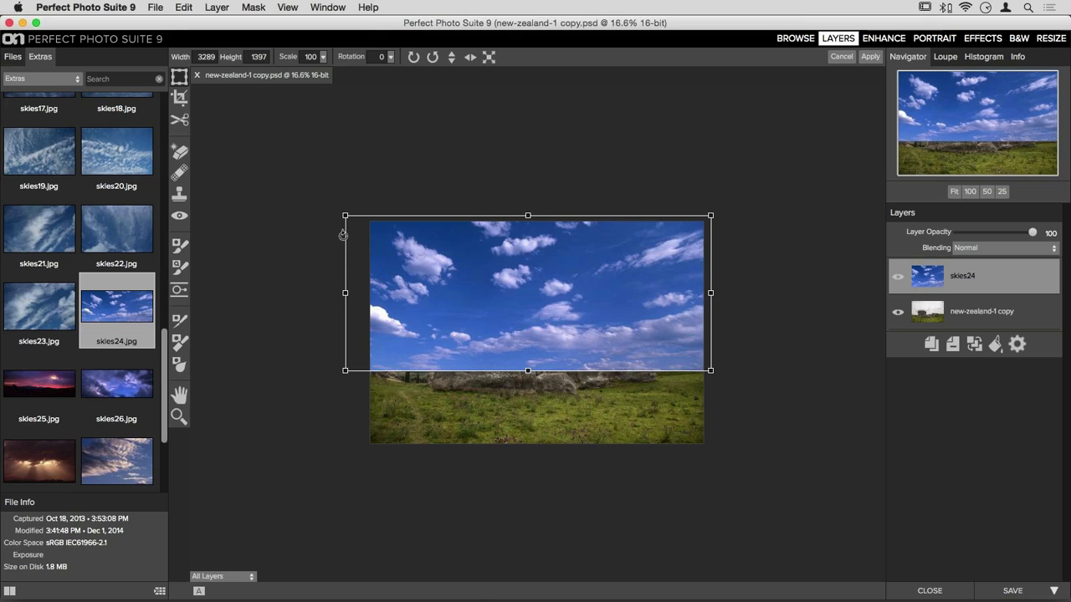
drag(346, 215, 368, 220)
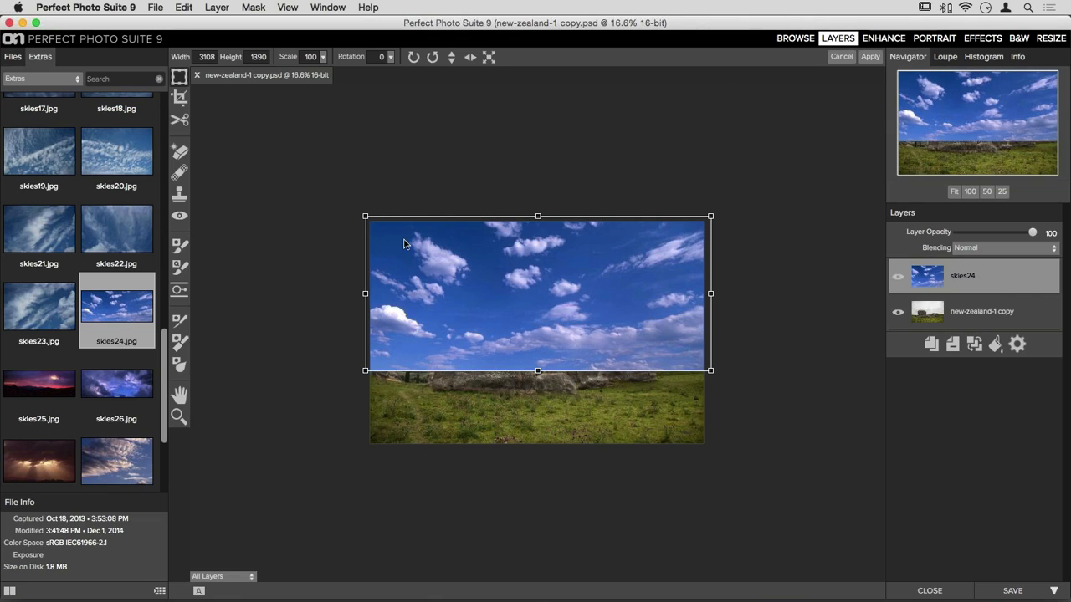
mouse_move(368, 220)
mouse_down()
mouse_move(310, 225)
mouse_move(370, 221)
mouse_up()
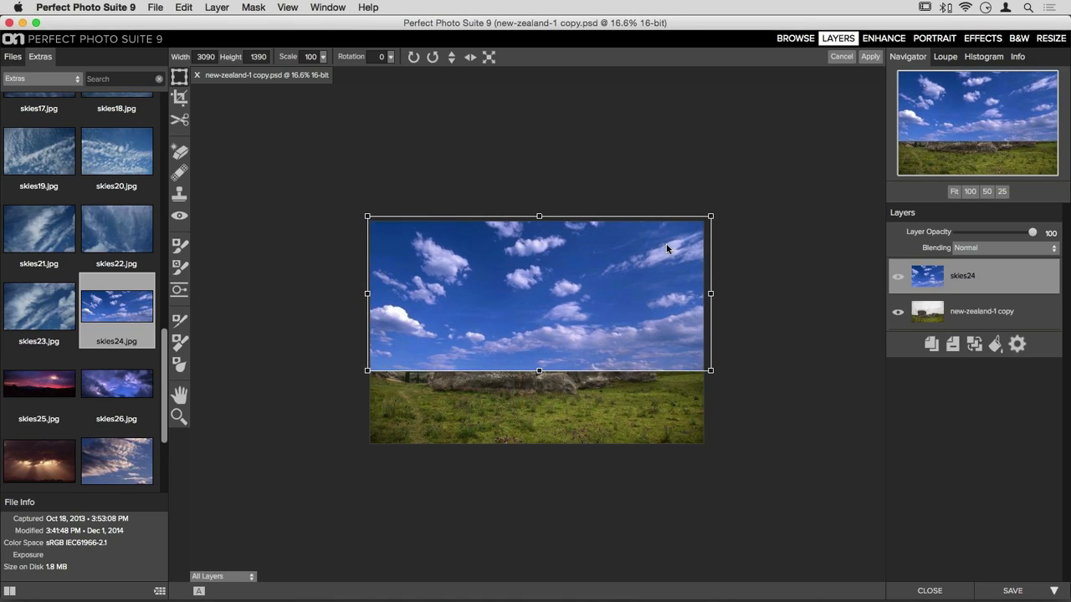
drag(710, 294, 705, 297)
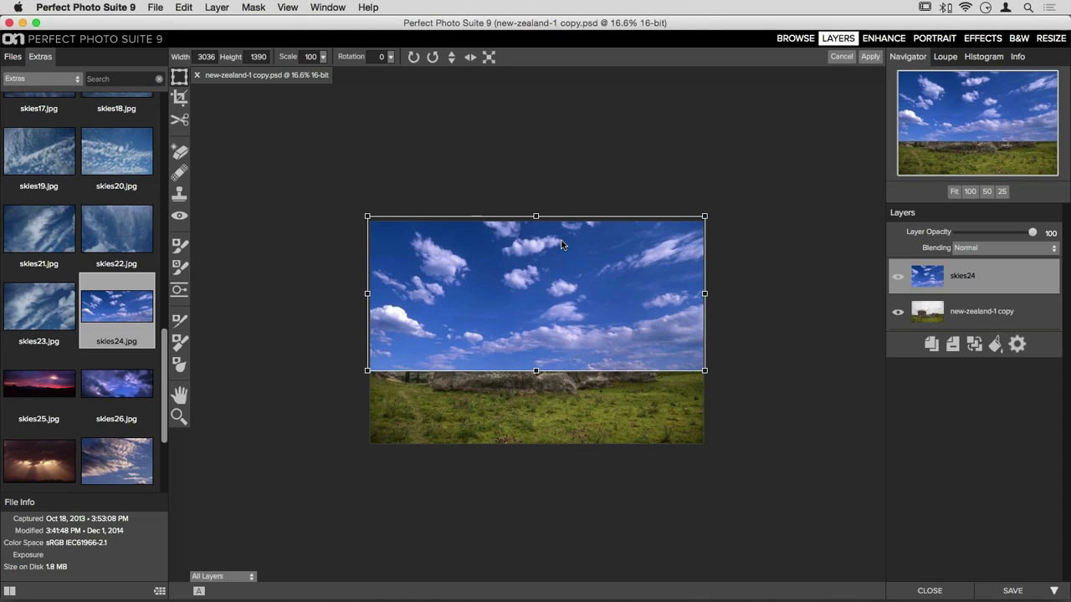
click(869, 57)
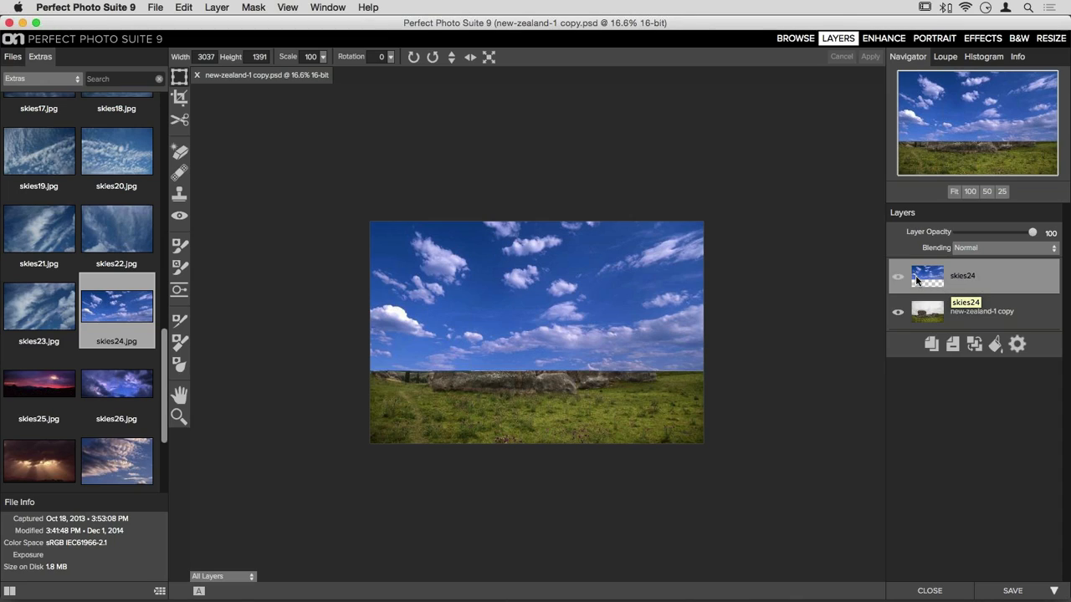
- Move the skies24 layer beneath the new-zealand-1 copy layer and make the photo layer the only selected one
drag(936, 281, 920, 327)
click(964, 277)
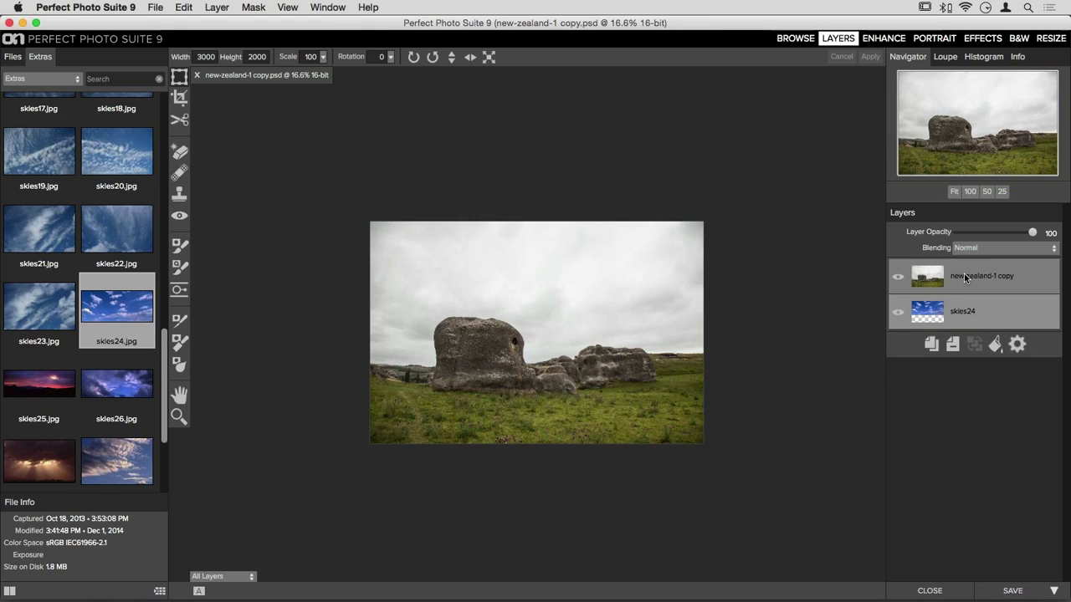
click(928, 318)
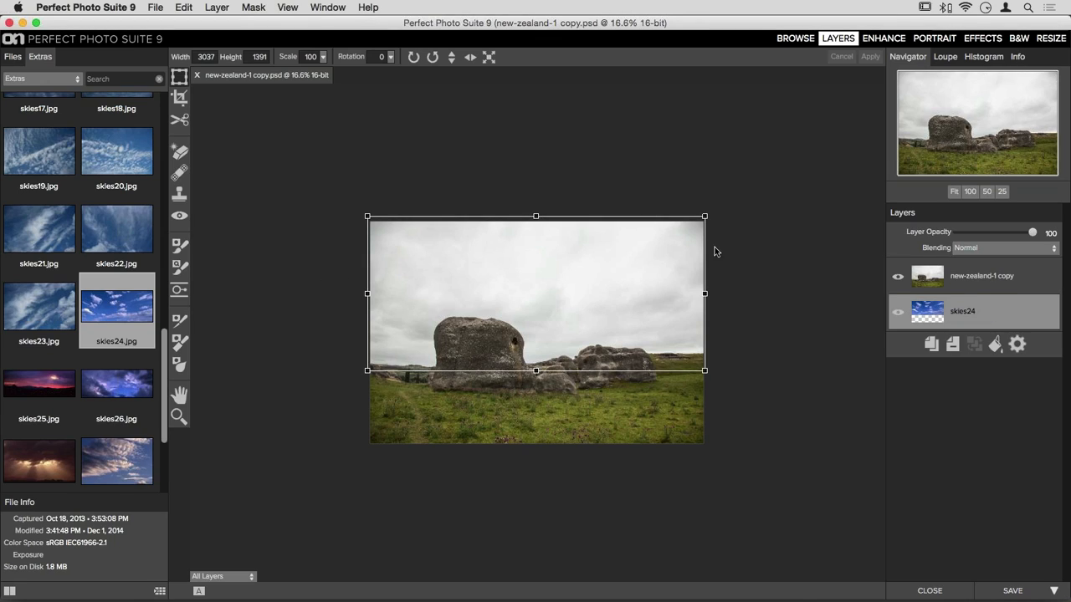
click(937, 279)
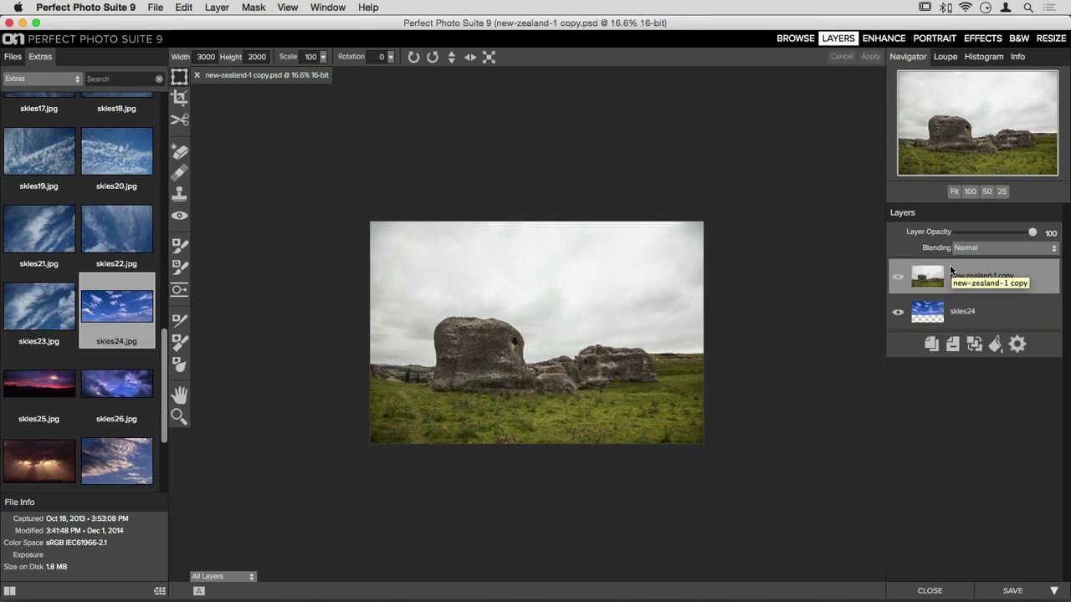
- Mask out the overcast sky above the rocks and horizon with the Quick Mask Brush in Paint Out mode at size 250
key(super+equal)
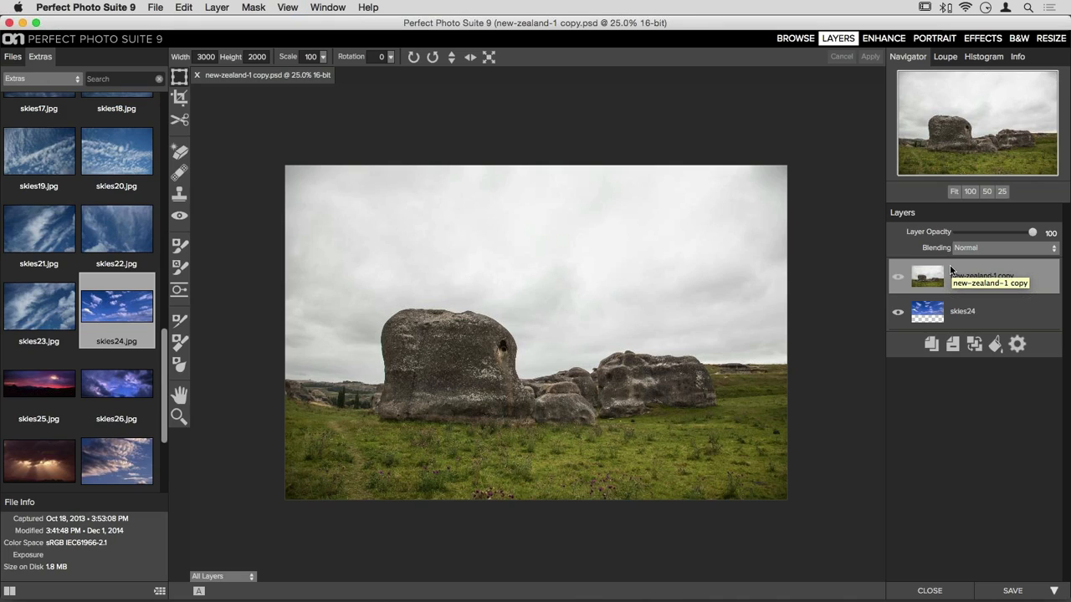
key(super+equal)
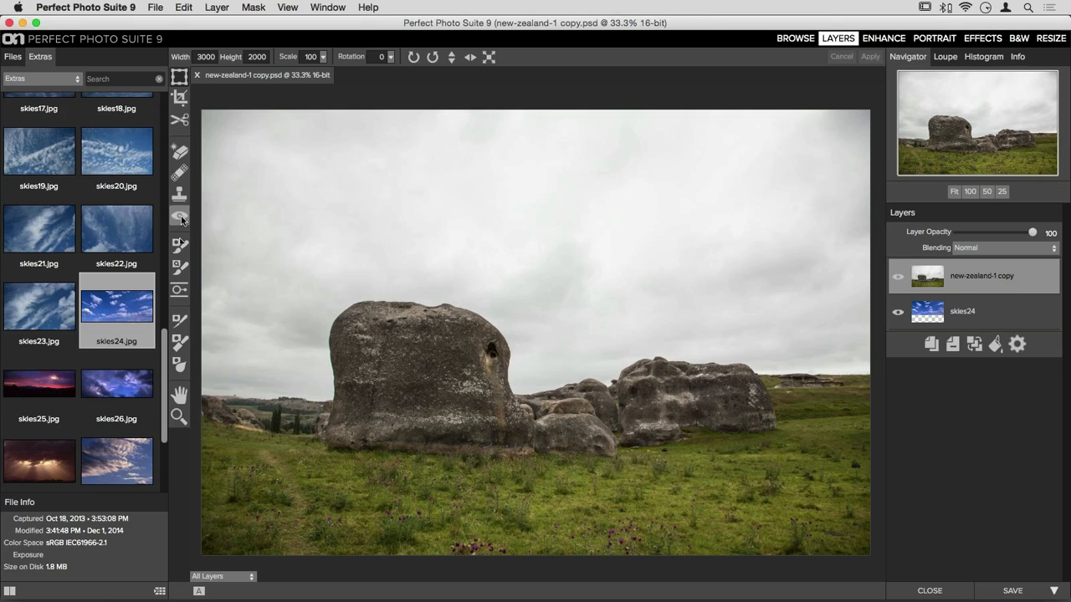
click(181, 267)
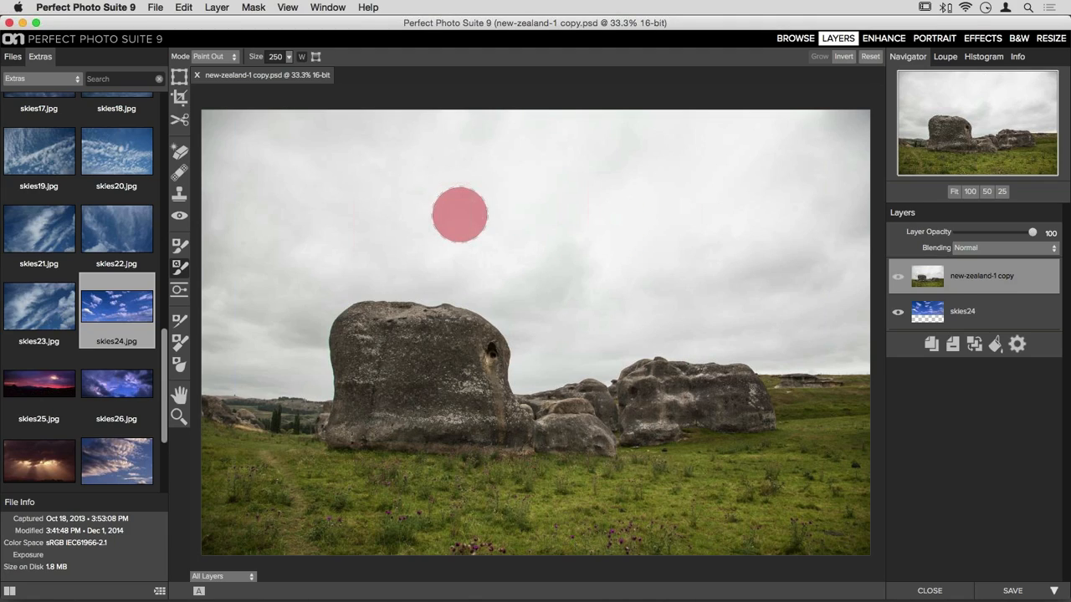
click(180, 276)
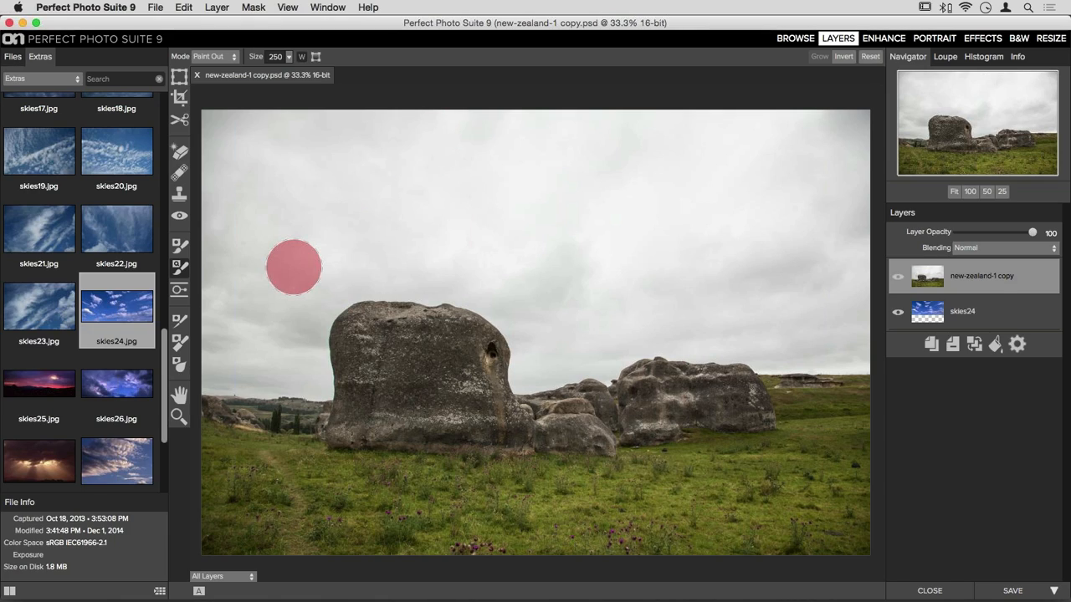
mouse_move(269, 345)
mouse_down()
mouse_move(270, 262)
mouse_move(356, 223)
mouse_move(662, 207)
mouse_move(828, 334)
mouse_up()
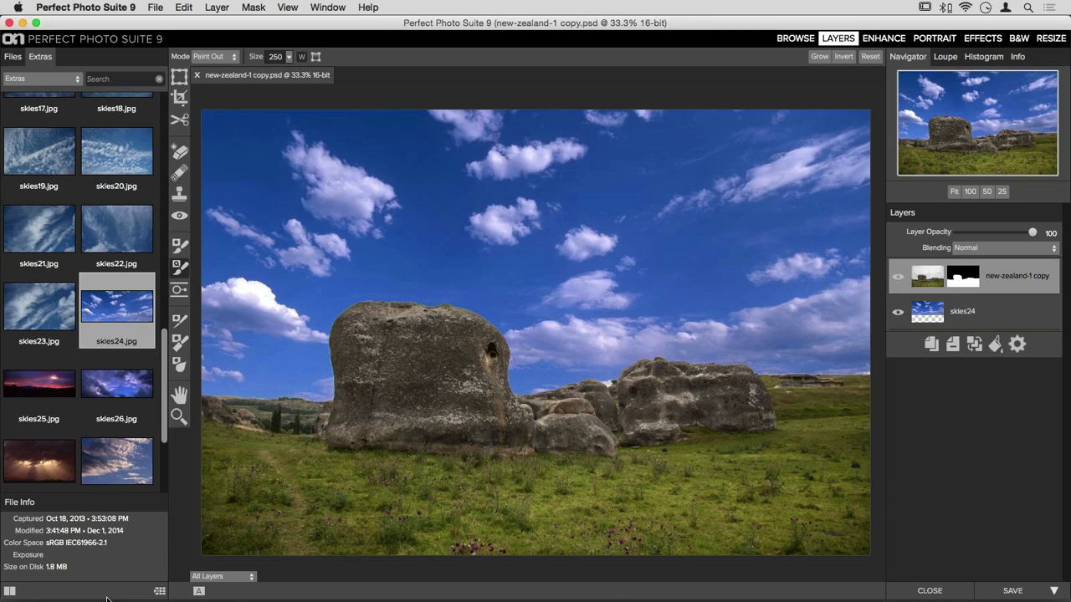
- Inspect the sky mask in the Mask-Grayscale and Mask-Red view modes, and return the view to All Layers
click(240, 577)
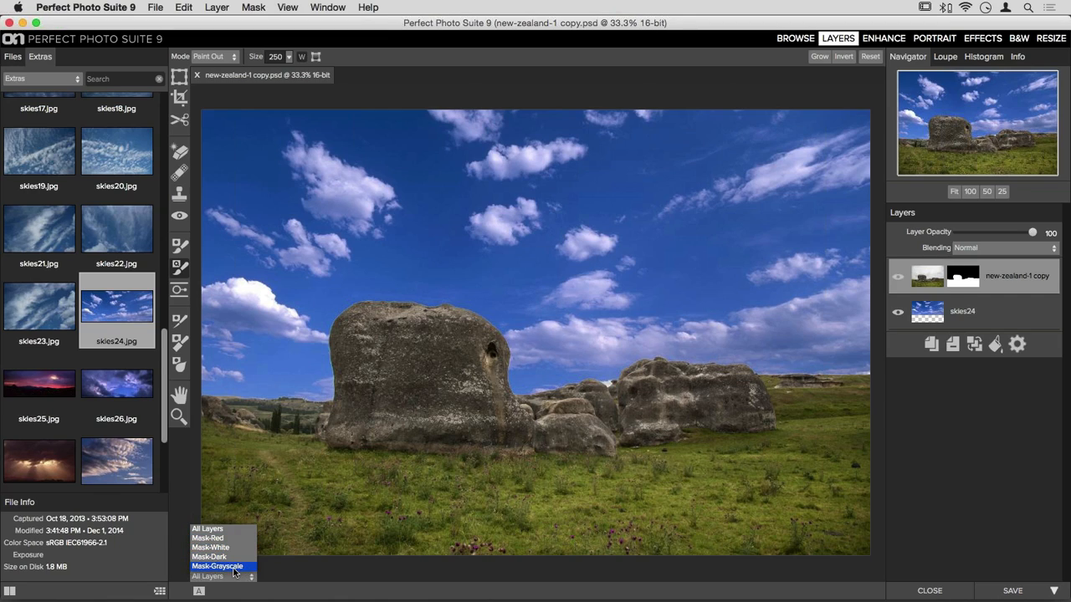
click(246, 566)
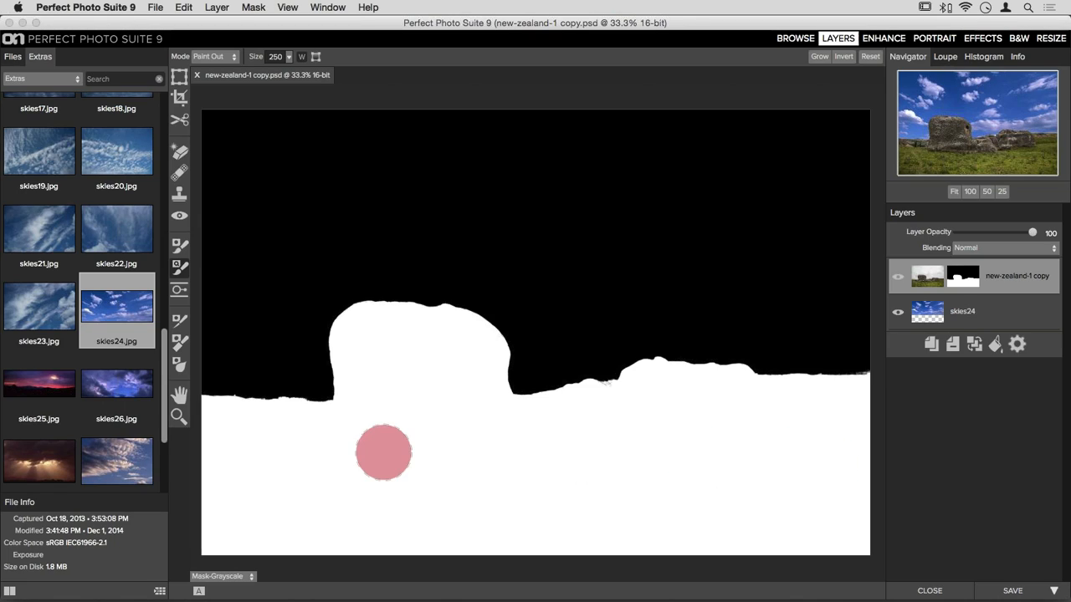
click(234, 576)
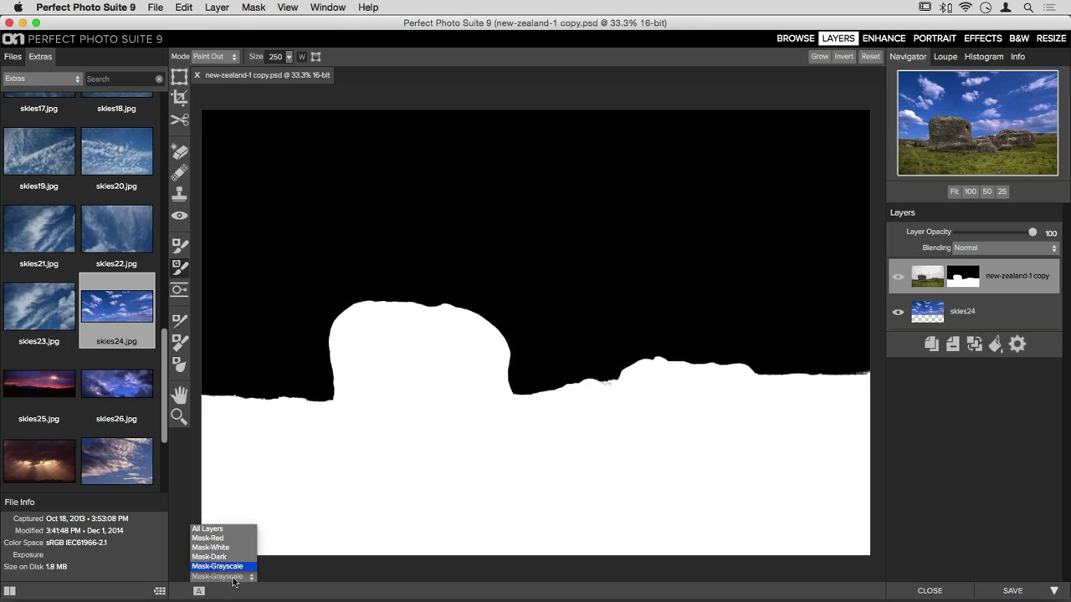
click(230, 538)
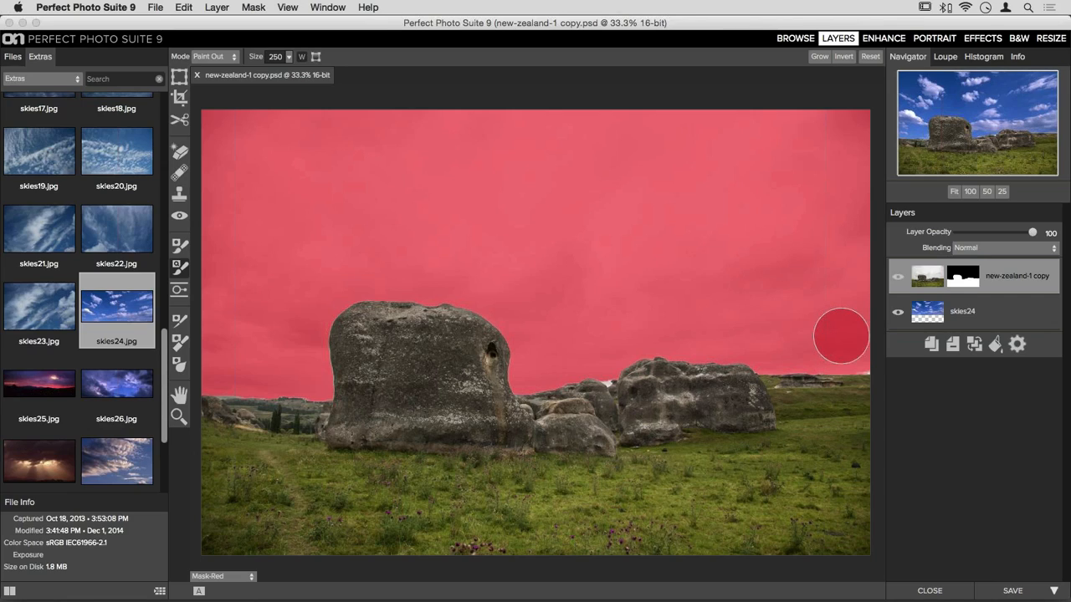
click(213, 577)
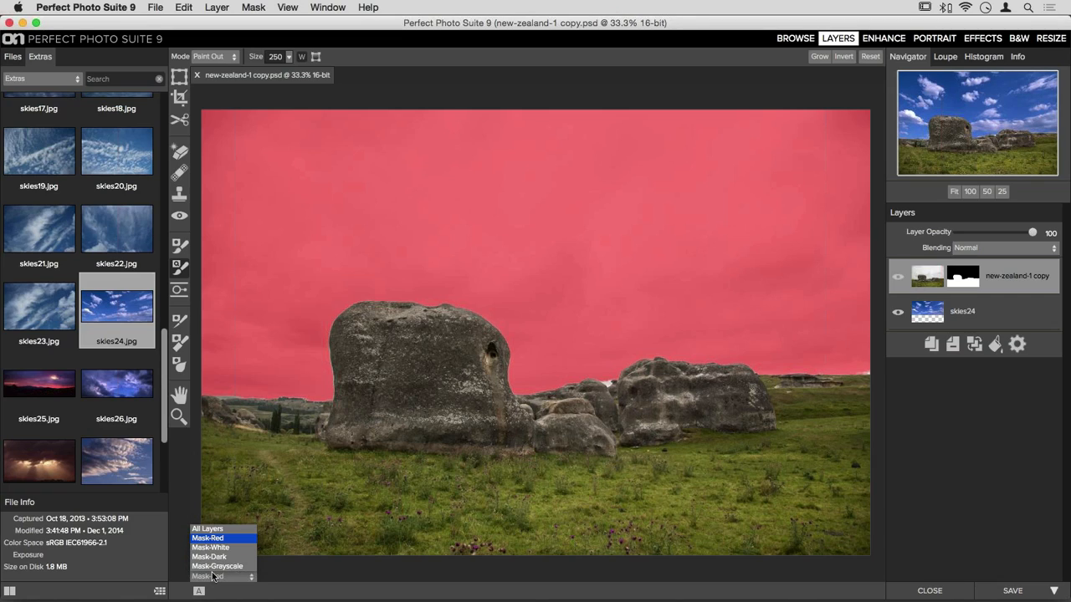
click(209, 529)
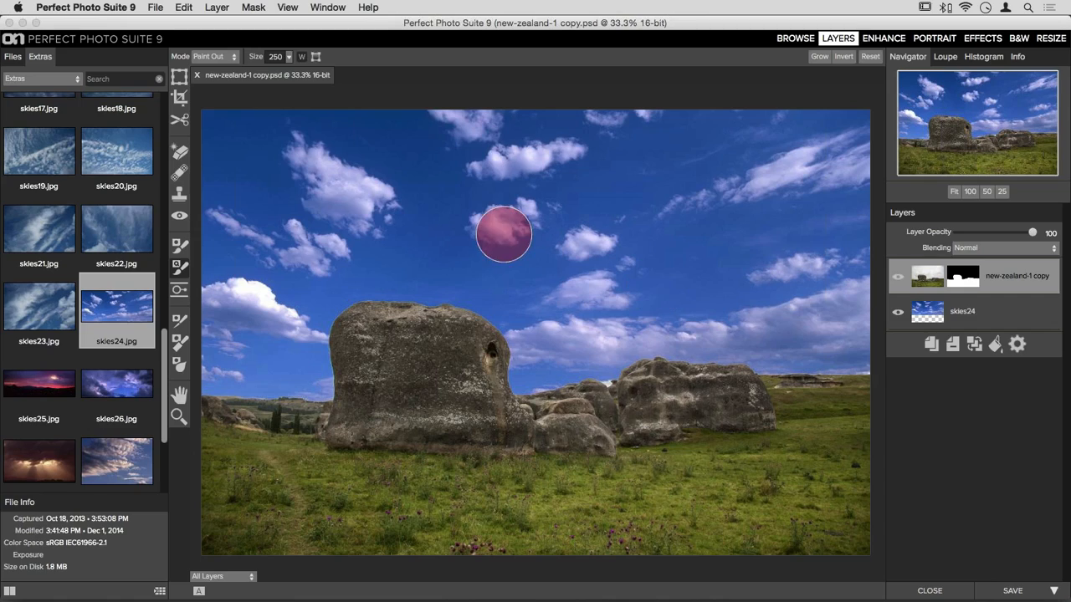
- Refine the mask along the grassy horizon and distant outcrop right of the rocks with the Refine Brush at size 90
click(177, 325)
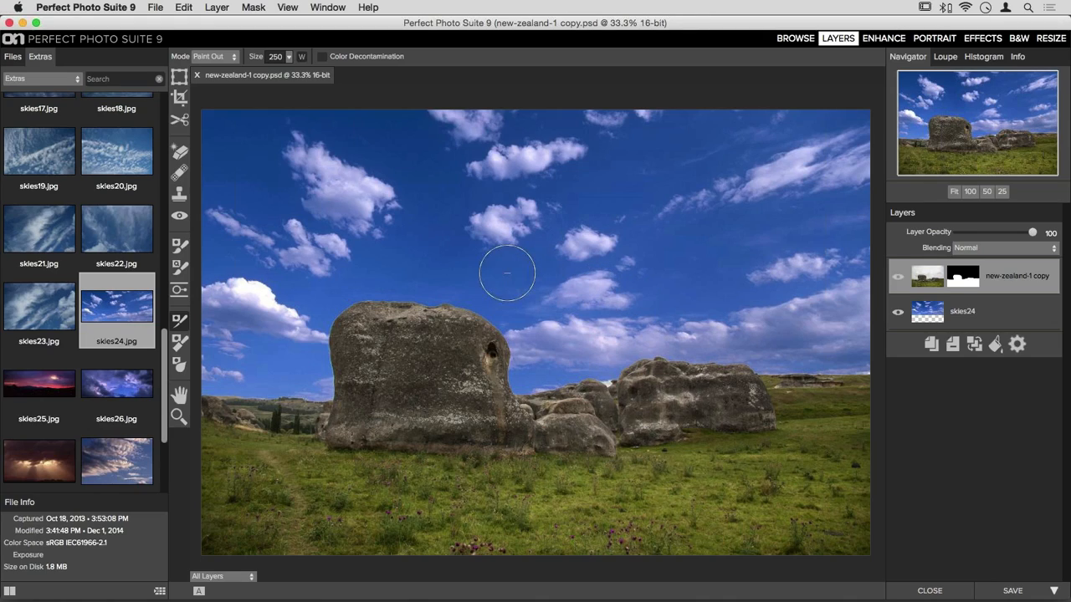
key(super+equal)
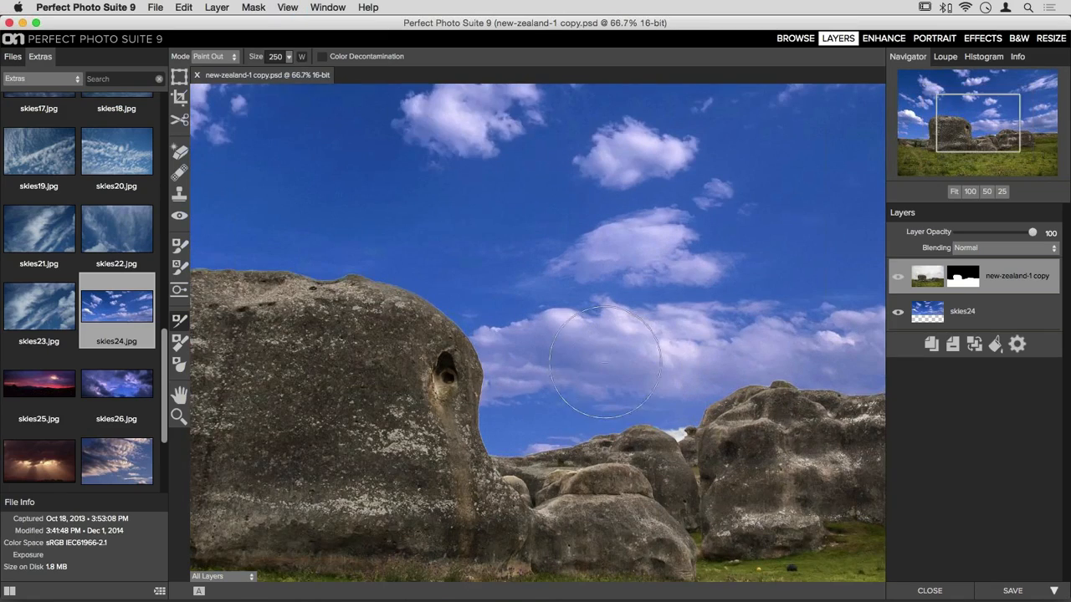
mouse_move(641, 411)
mouse_down()
mouse_move(487, 275)
mouse_move(432, 298)
mouse_move(395, 295)
mouse_up()
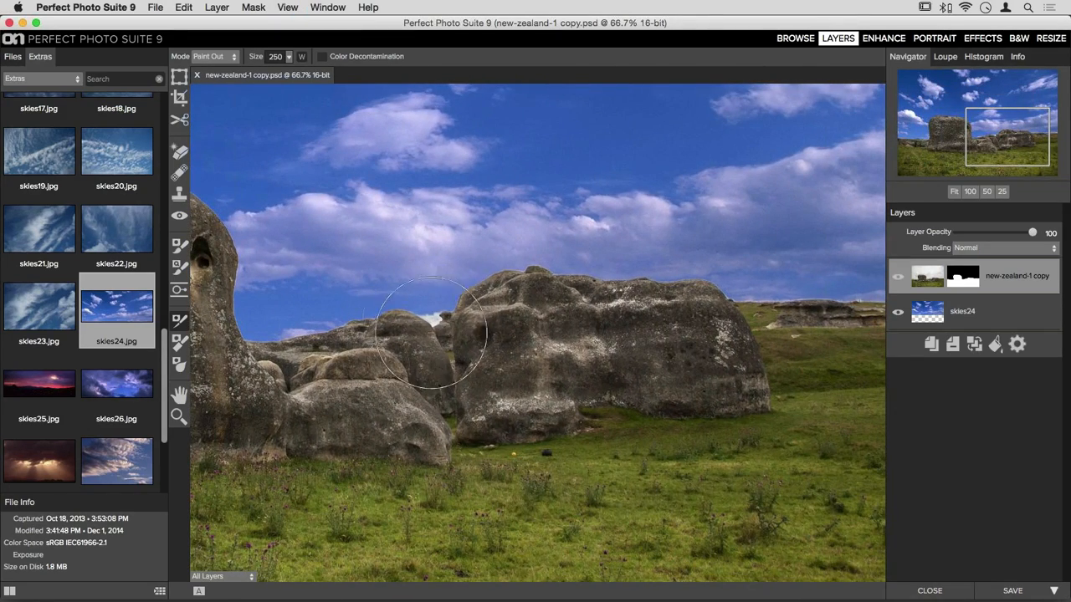
mouse_move(593, 327)
mouse_down()
mouse_move(374, 299)
mouse_move(691, 298)
mouse_up()
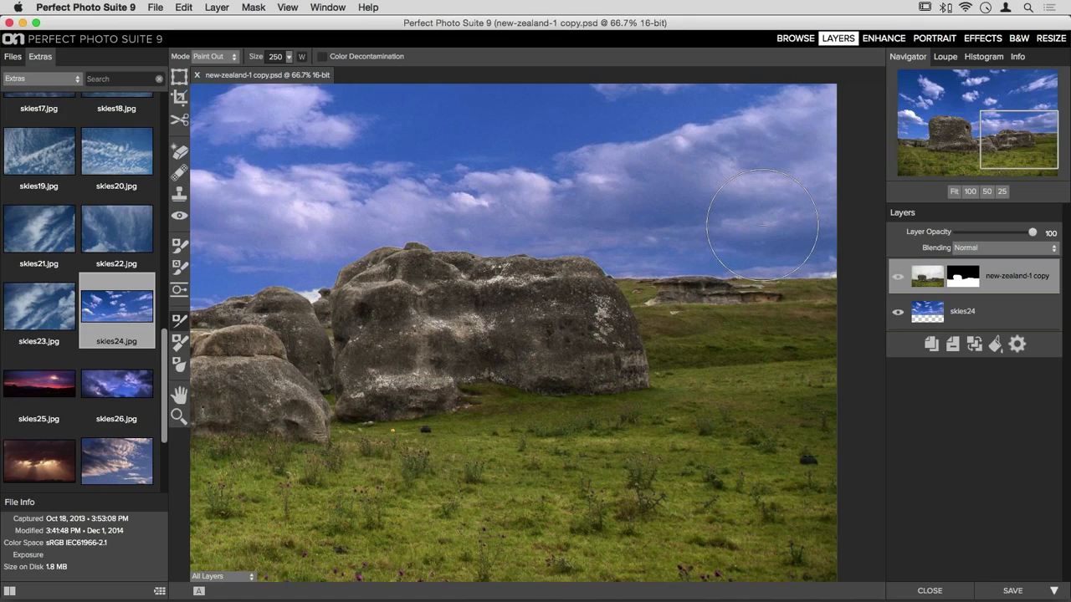
key(bracketleft)
key(bracketleft)
key(bracketleft)
key(bracketleft)
key(bracketleft)
mouse_move(846, 249)
mouse_down()
mouse_move(791, 274)
mouse_move(709, 268)
mouse_up()
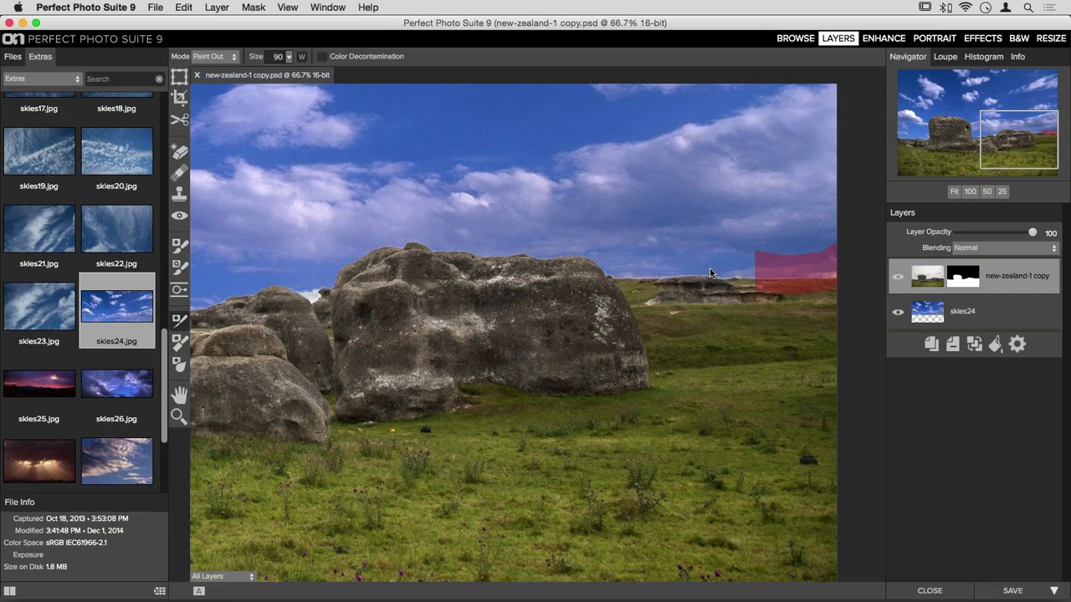
drag(615, 274, 637, 270)
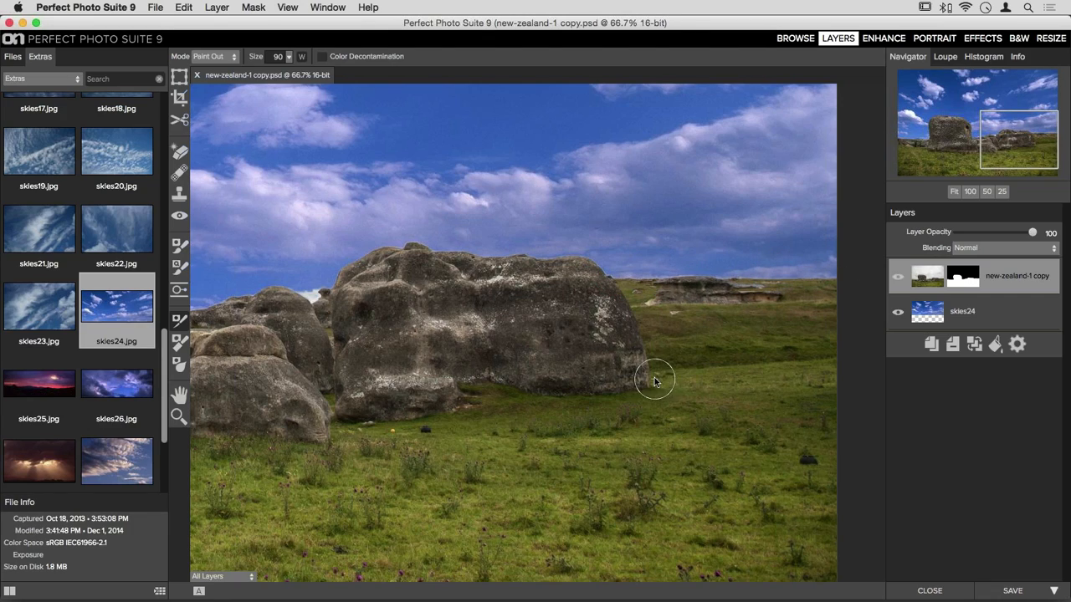
- Refine the mask in the sky gap between the smaller rocks and along the distant hills left of the large rock
key(space)
drag(457, 381, 736, 368)
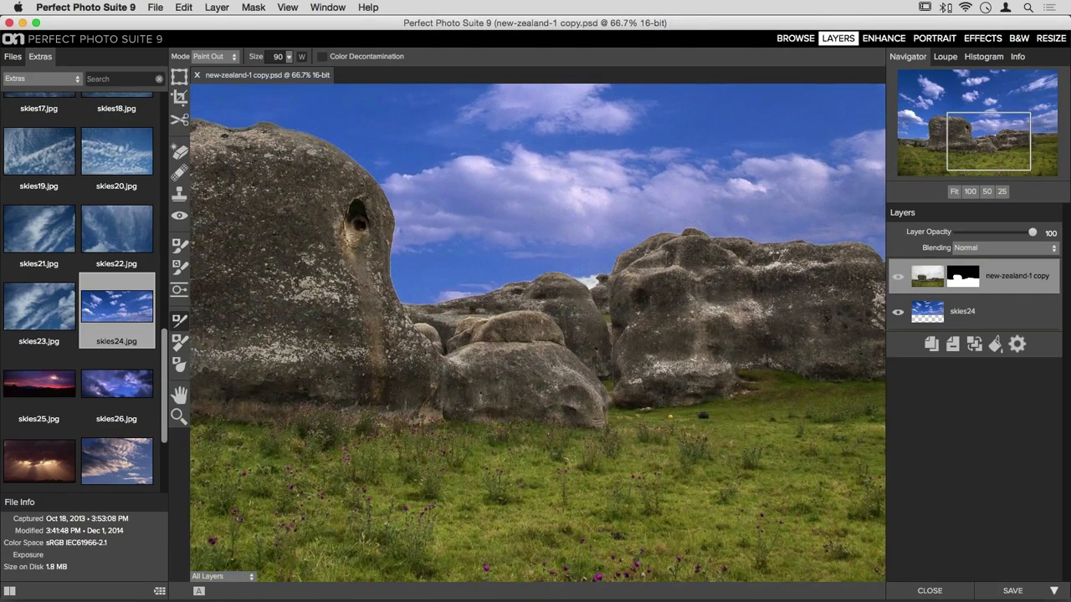
drag(576, 281, 608, 258)
drag(507, 372, 778, 372)
drag(413, 316, 631, 318)
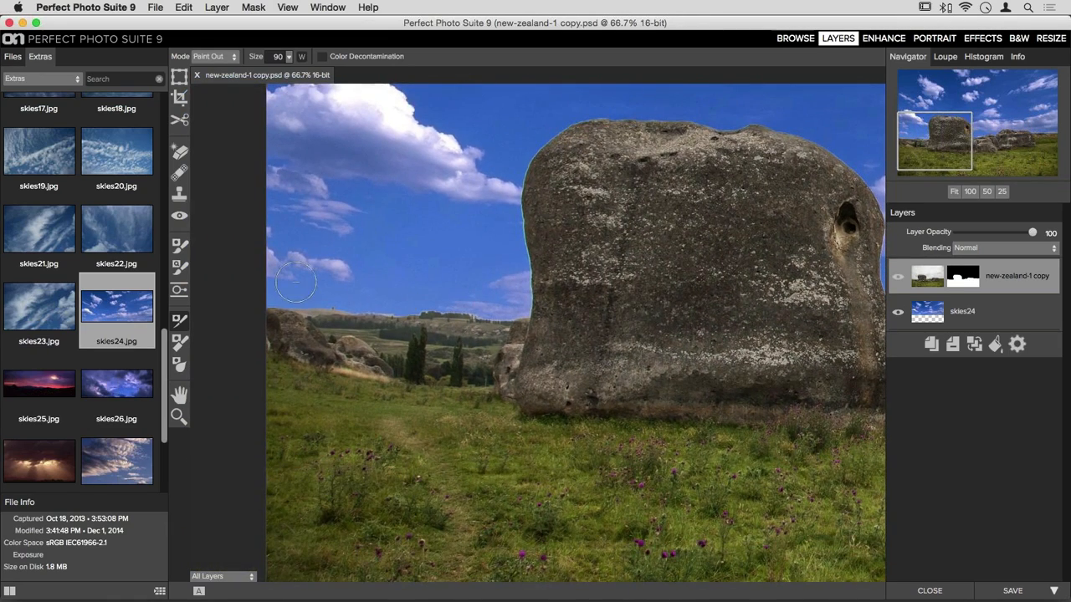
drag(327, 299, 493, 315)
- Touch up the mask in the gap between the smaller rocks at brush size 60 and along the distant outcrop at size 50
drag(744, 319, 487, 331)
drag(828, 289, 789, 292)
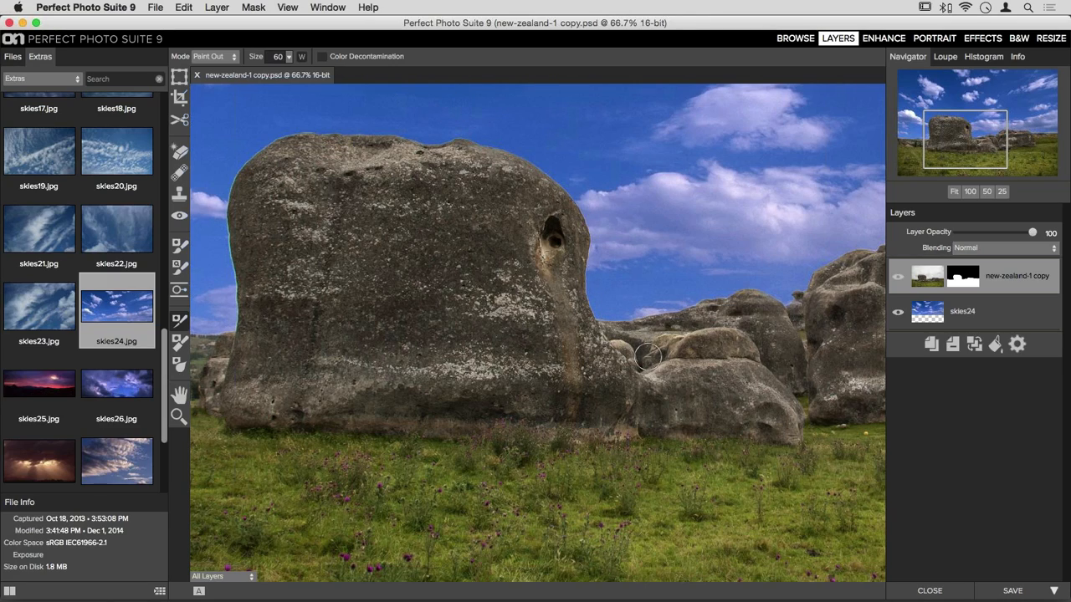
drag(700, 289, 286, 286)
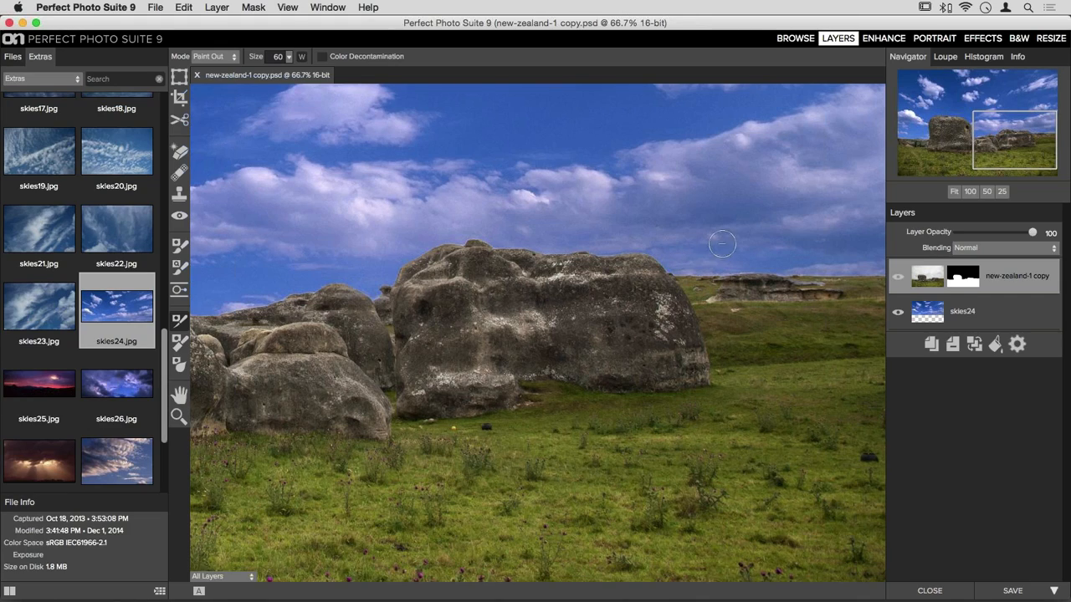
key(bracketleft)
drag(707, 269, 748, 272)
- Set up the Chisel tool in Remove mode at size 150 for the fringe on the large rock's left edge
mouse_move(303, 320)
mouse_down()
mouse_move(501, 289)
mouse_move(703, 363)
mouse_move(841, 352)
mouse_move(908, 360)
mouse_up()
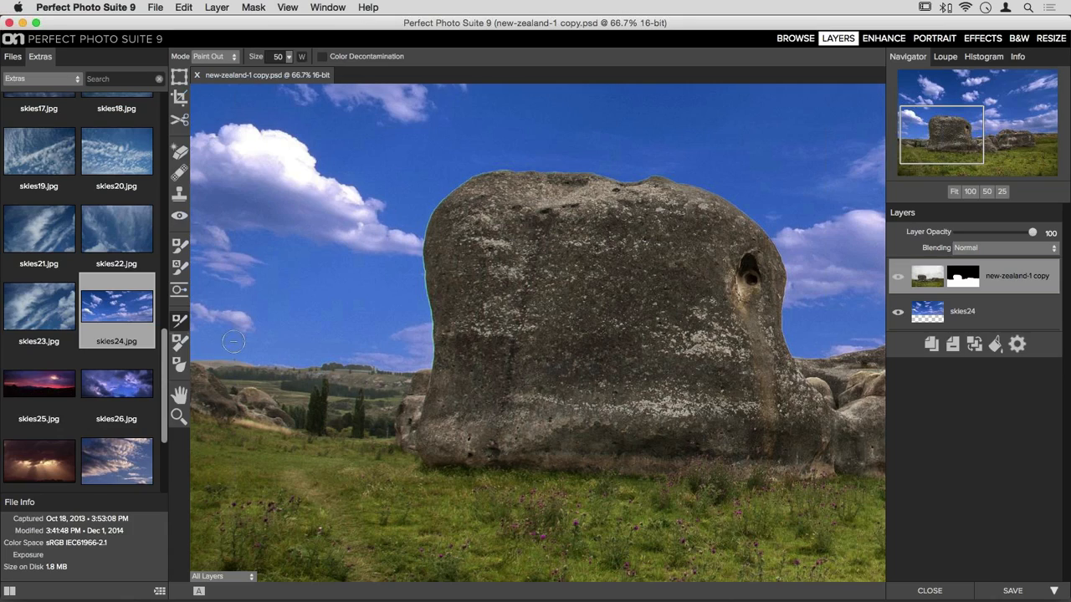
click(179, 356)
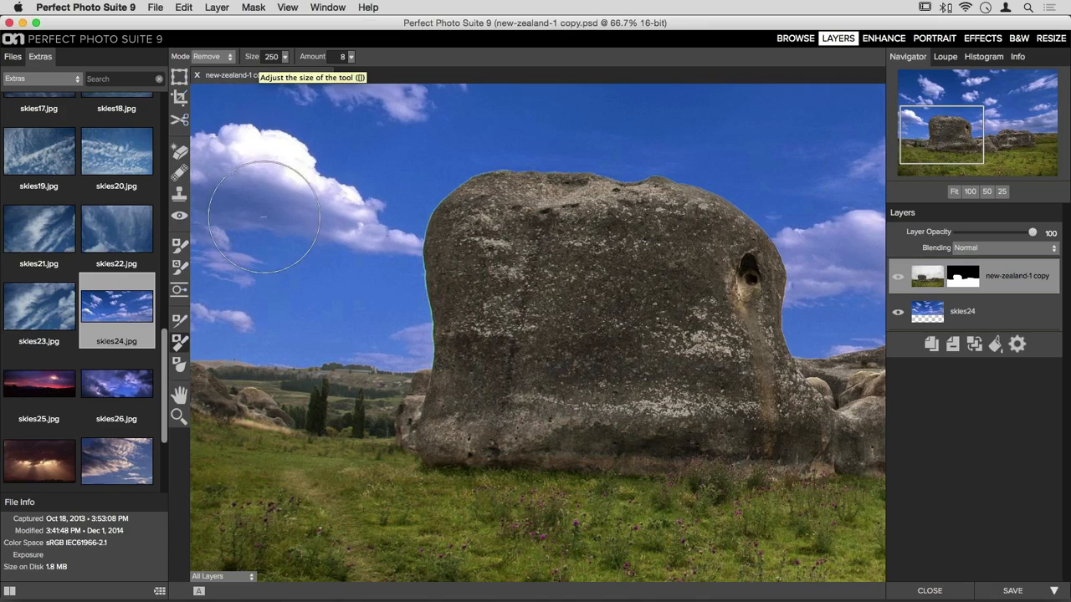
key(bracketleft)
key(bracketleft)
key(bracketleft)
key(bracketleft)
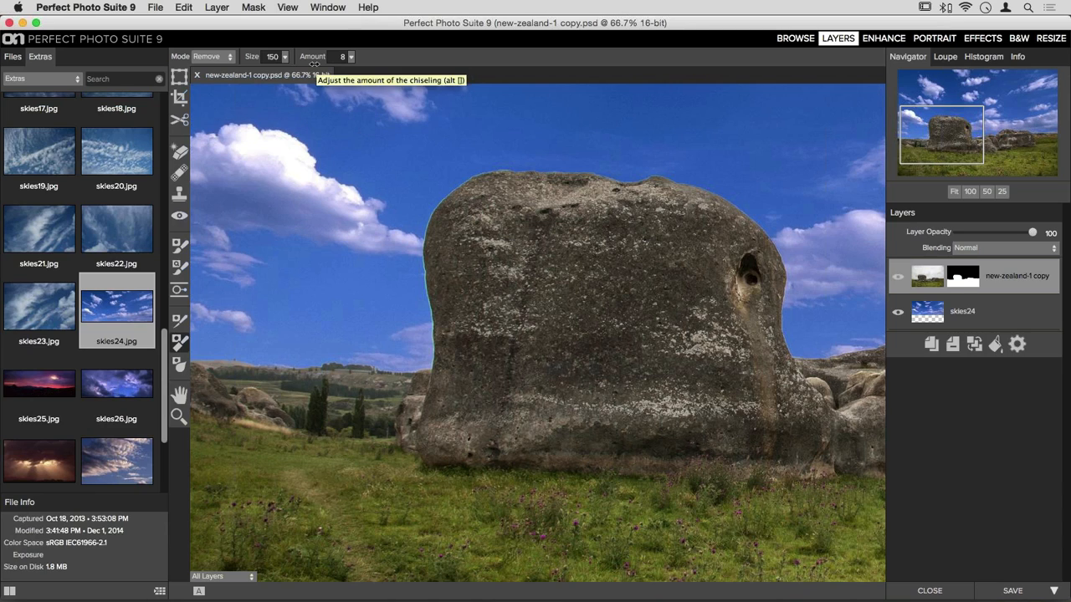
key(super+equal)
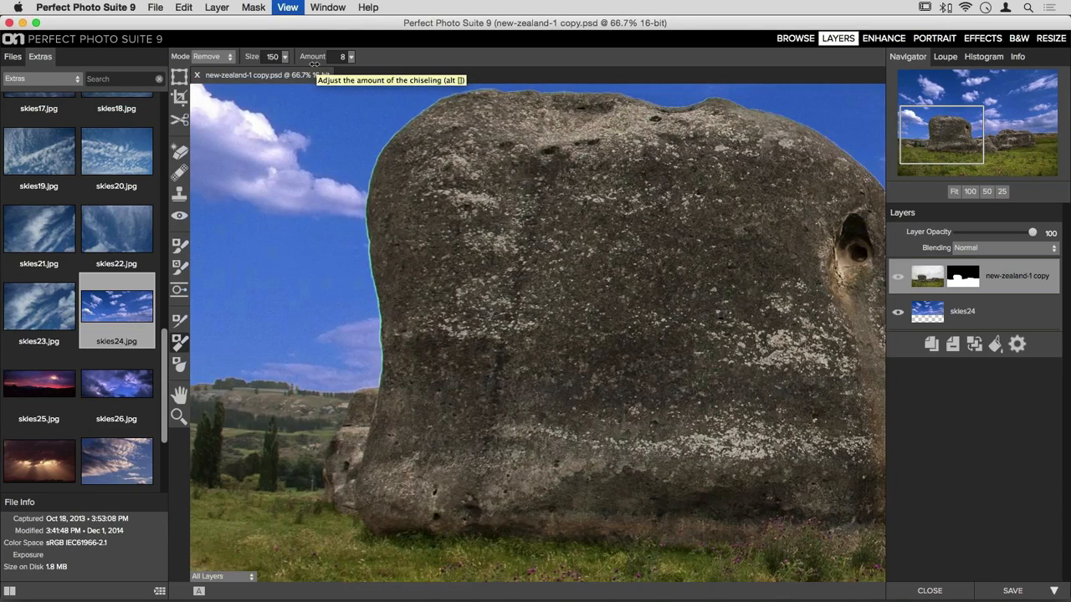
drag(441, 362, 600, 391)
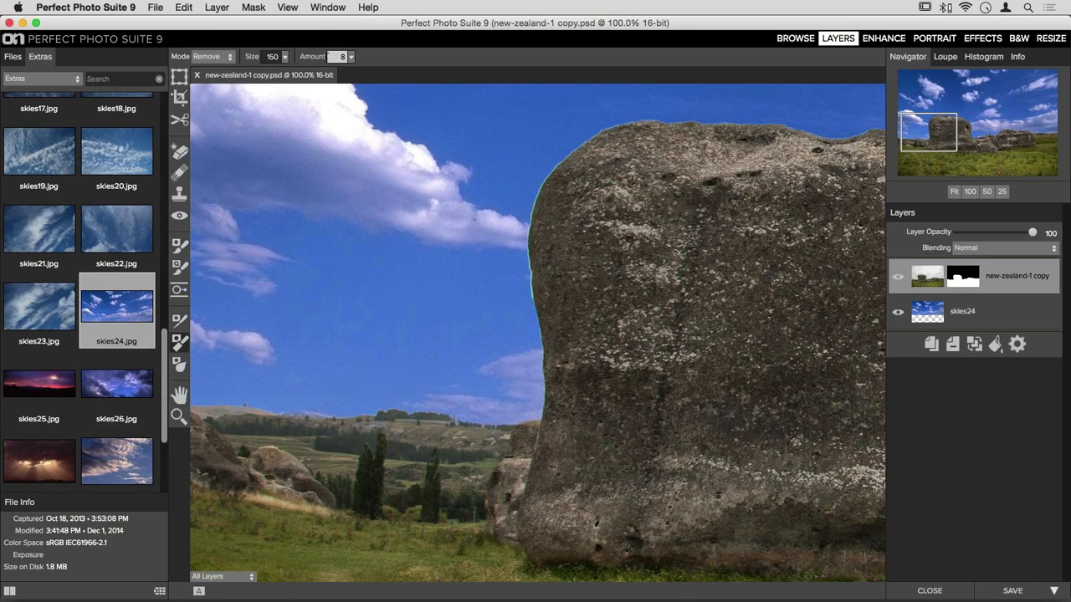
- Try chiseling the mask along the large rock's edge with amounts of 1 and 20, undoing each attempt
drag(296, 61, 302, 65)
mouse_move(567, 127)
mouse_down()
mouse_move(523, 179)
mouse_move(502, 330)
mouse_up()
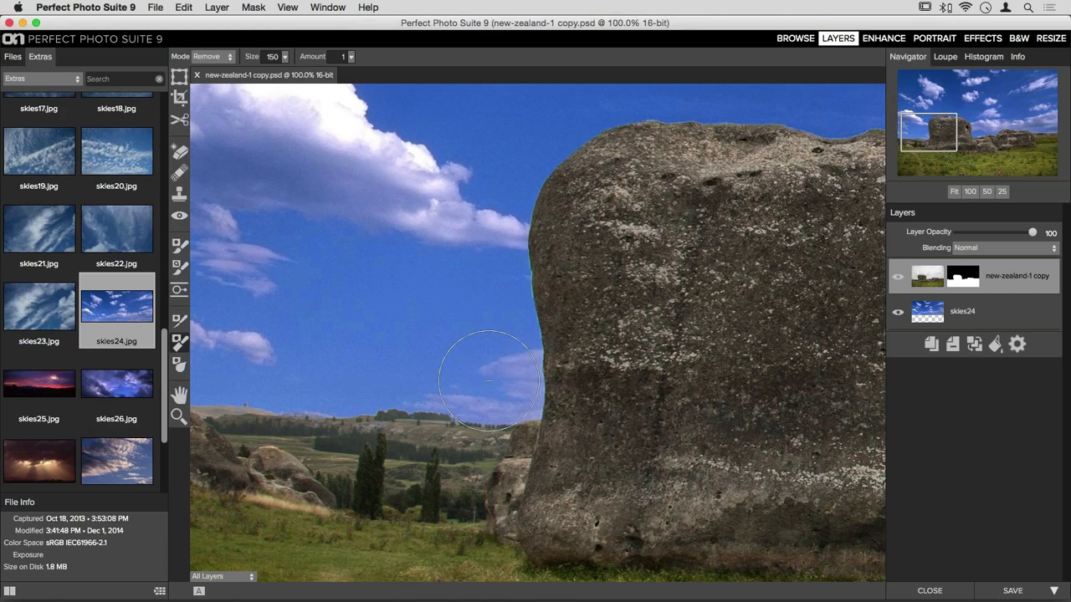
key(super+z)
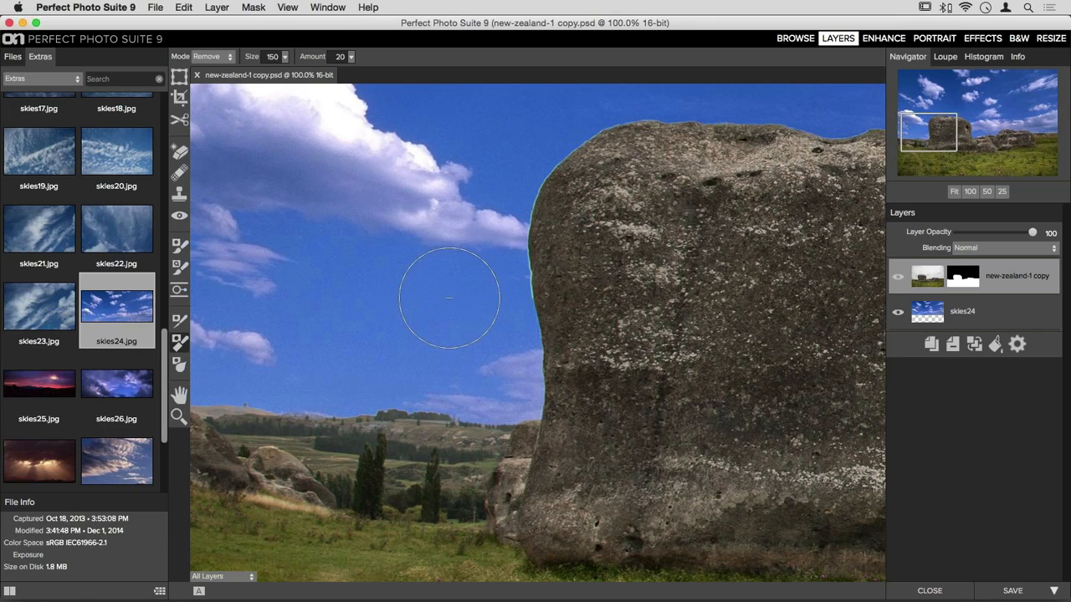
mouse_move(465, 301)
mouse_down()
mouse_move(509, 281)
mouse_move(518, 215)
mouse_move(522, 279)
mouse_move(551, 200)
mouse_move(574, 188)
mouse_move(609, 117)
mouse_move(704, 128)
mouse_move(741, 108)
mouse_move(761, 117)
mouse_up()
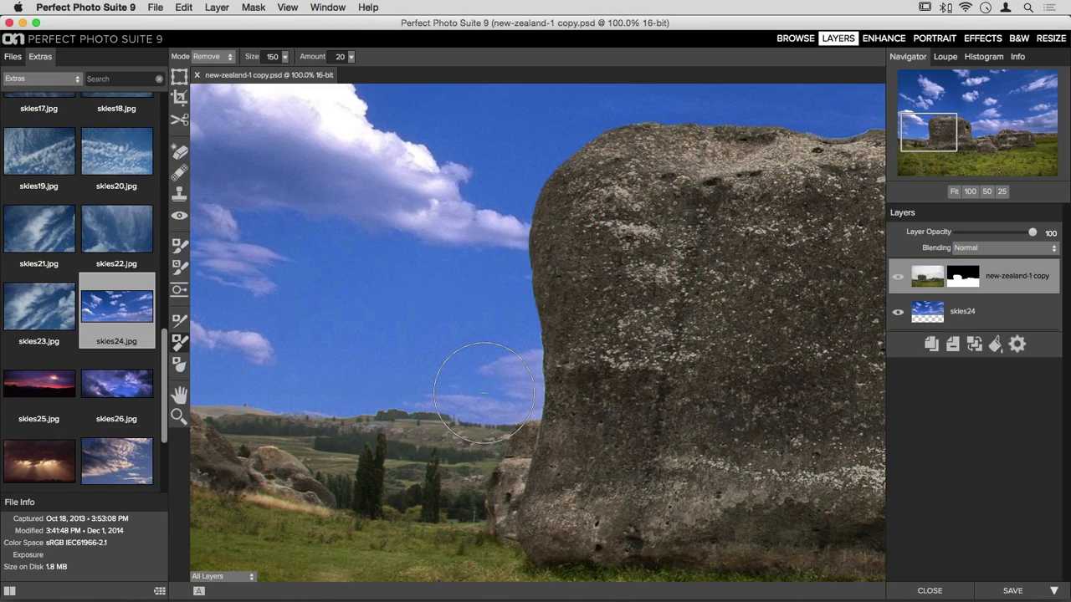
key(super+z)
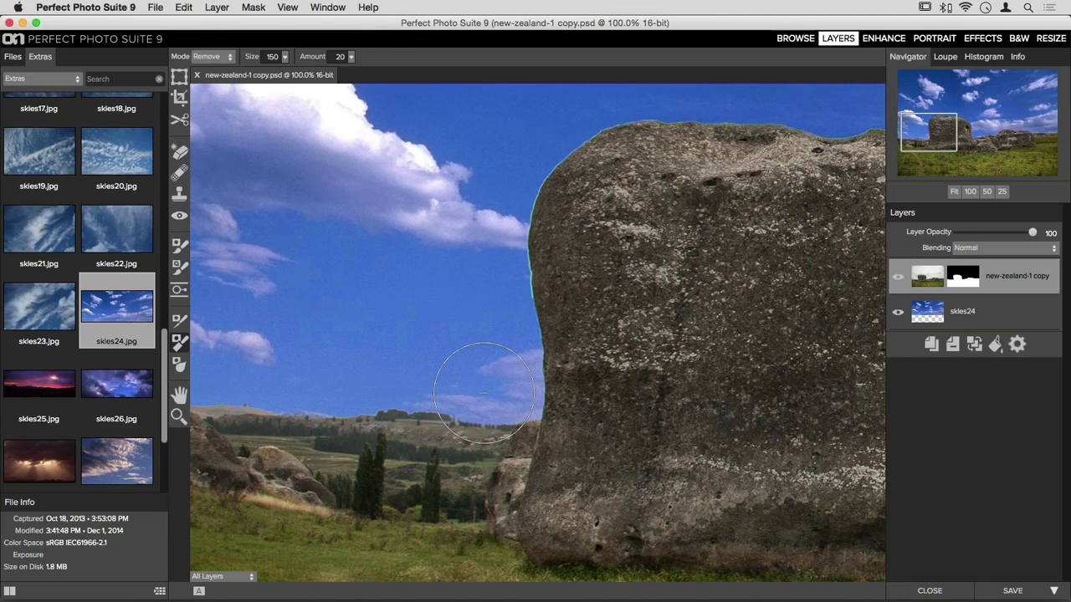
key(super+z)
- Chisel away the fringe along the left, top and right edges of the large rock with the amount set to 10
drag(316, 57, 305, 57)
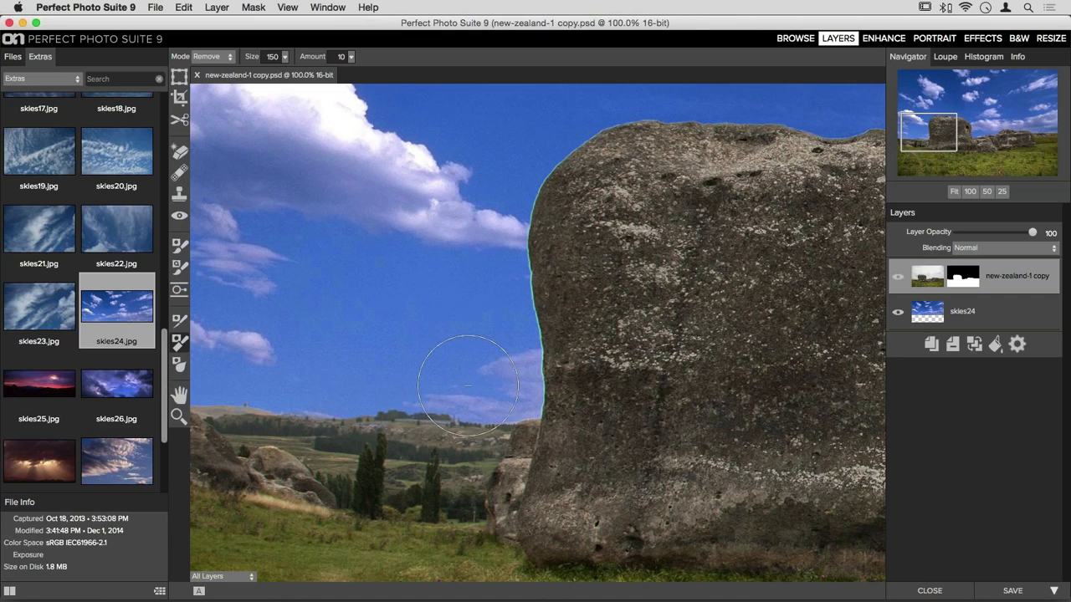
mouse_move(508, 389)
mouse_down()
mouse_move(519, 232)
mouse_move(568, 158)
mouse_move(609, 133)
mouse_move(705, 122)
mouse_move(778, 134)
mouse_up()
mouse_move(831, 108)
mouse_down()
mouse_move(627, 113)
mouse_move(516, 137)
mouse_up()
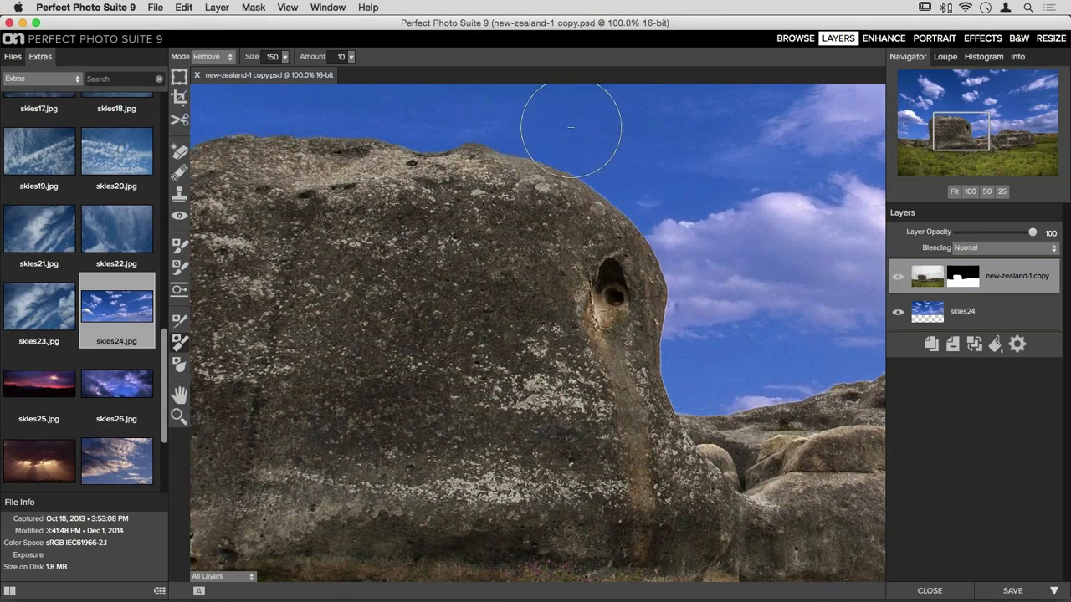
mouse_move(626, 170)
mouse_down()
mouse_move(679, 266)
mouse_move(686, 373)
mouse_move(768, 375)
mouse_move(833, 361)
mouse_up()
- Chisel the mask edge along the tops of the smaller rocks and over to the grassy horizon at the photo's right side
mouse_move(770, 402)
mouse_down()
mouse_move(440, 335)
mouse_move(352, 368)
mouse_up()
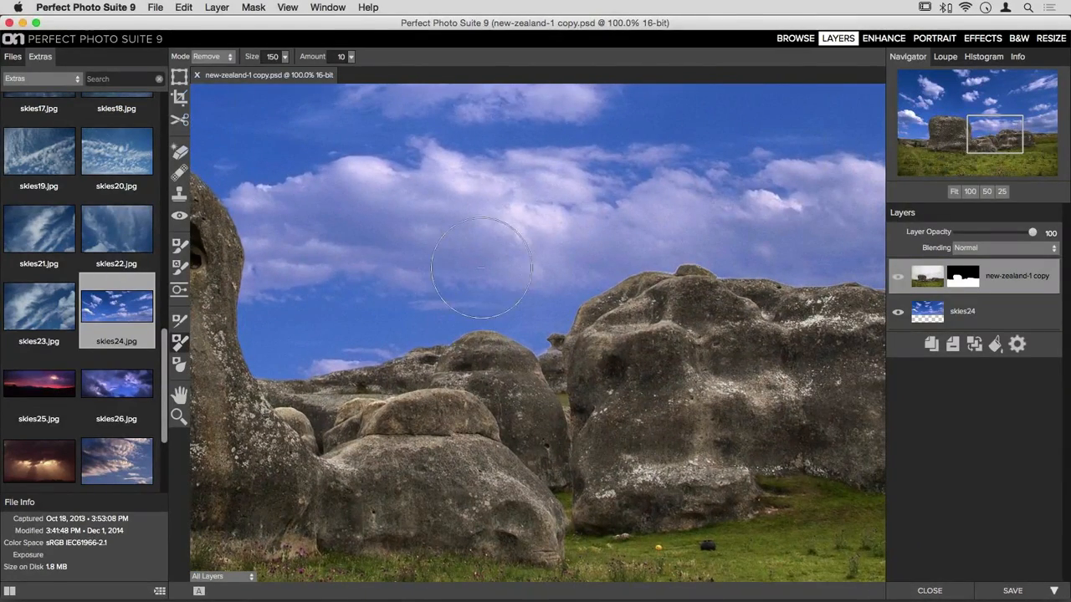
mouse_move(470, 291)
mouse_down()
mouse_move(466, 304)
mouse_move(514, 313)
mouse_move(521, 290)
mouse_move(545, 298)
mouse_move(654, 267)
mouse_move(714, 265)
mouse_move(837, 288)
mouse_up()
key(space)
mouse_move(810, 347)
mouse_down()
mouse_move(468, 335)
mouse_move(434, 414)
mouse_up()
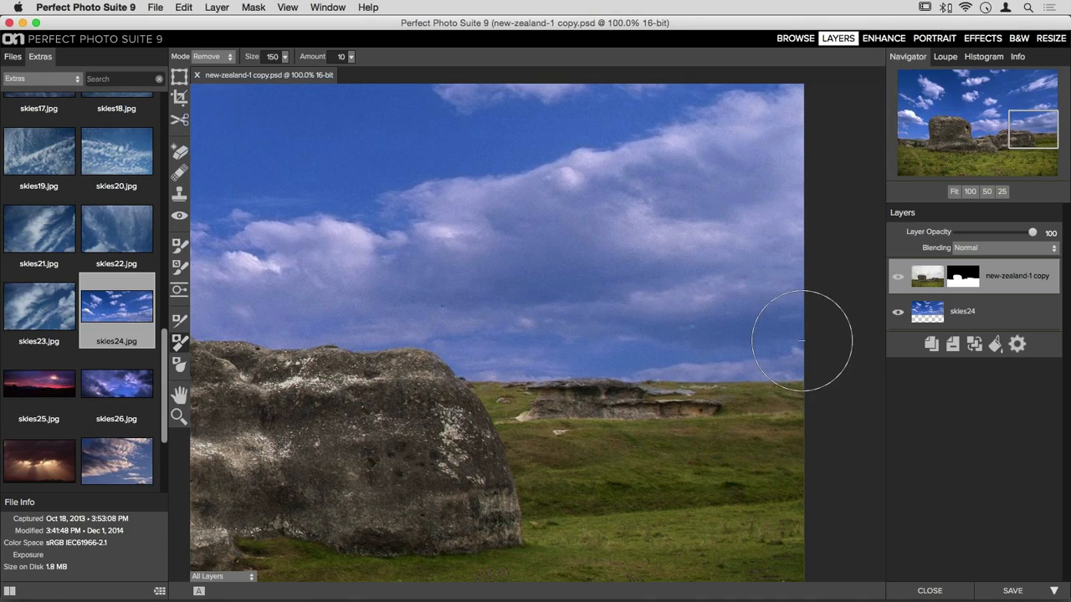
- Reduce the Chisel size to 70 for the distant hills left of the large rock, and finish with the whole photo in view
drag(333, 299, 692, 276)
drag(398, 459, 654, 412)
drag(383, 422, 626, 401)
drag(396, 361, 732, 342)
drag(389, 382, 589, 371)
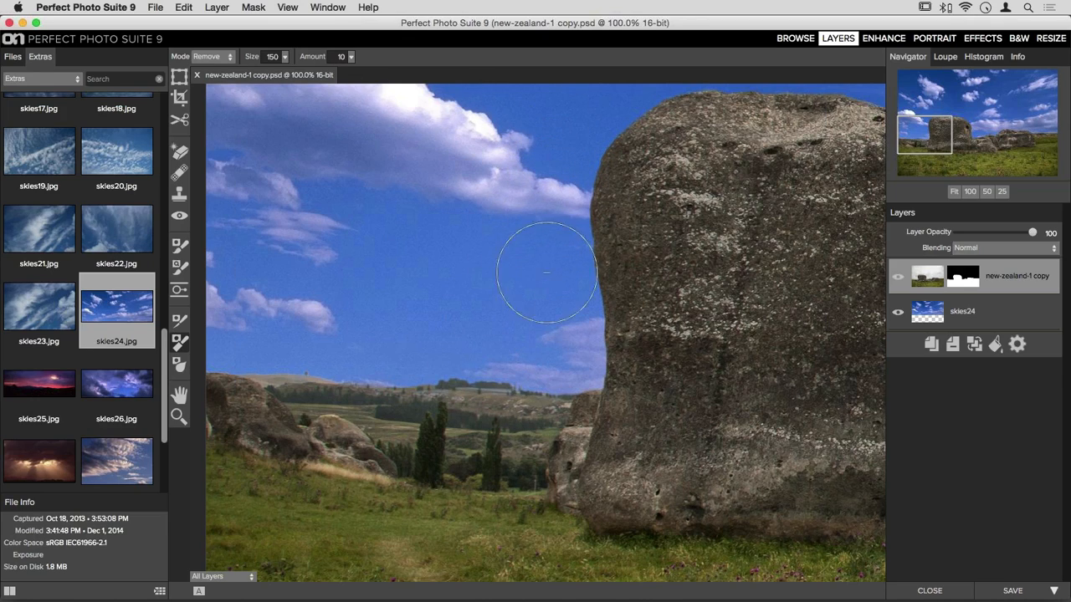
scroll(371, 339, left, 5)
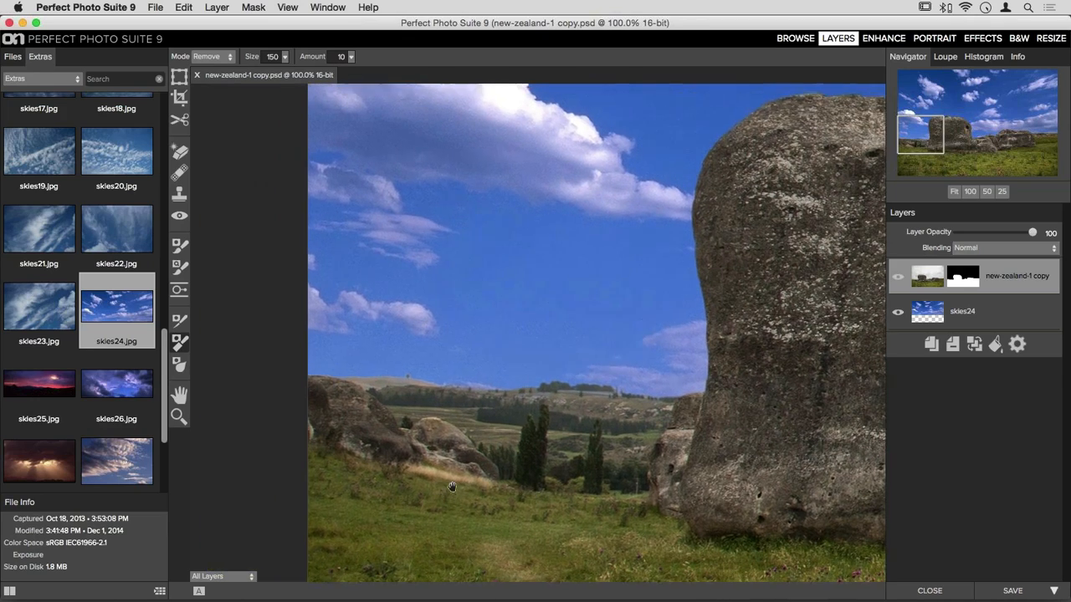
key(bracketleft)
key(bracketleft)
key(bracketleft)
key(bracketleft)
key(bracketleft)
key(bracketleft)
key(bracketleft)
key(bracketleft)
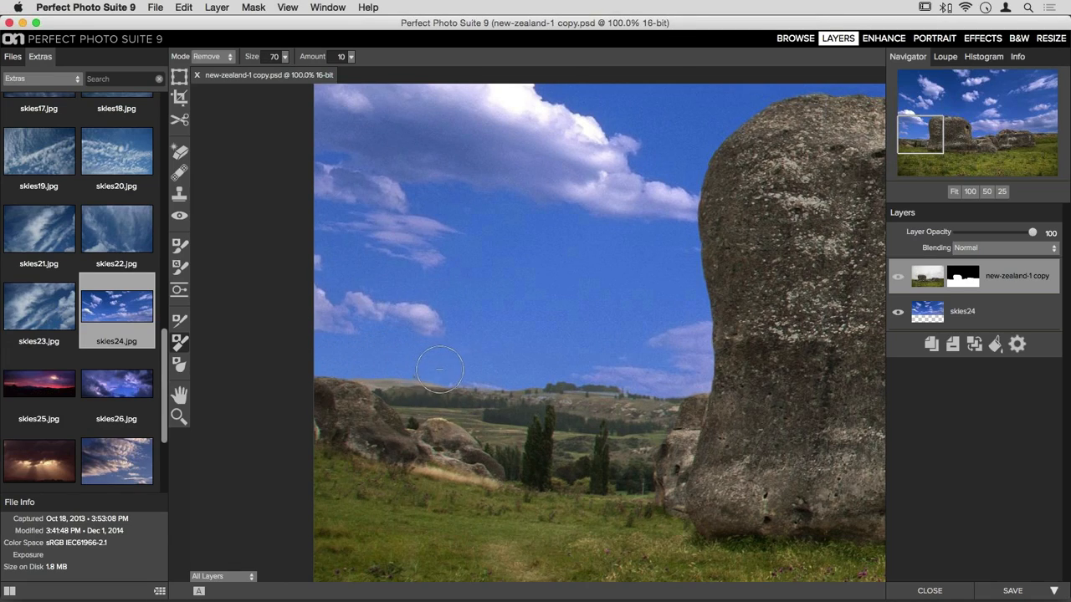
key(super+0)
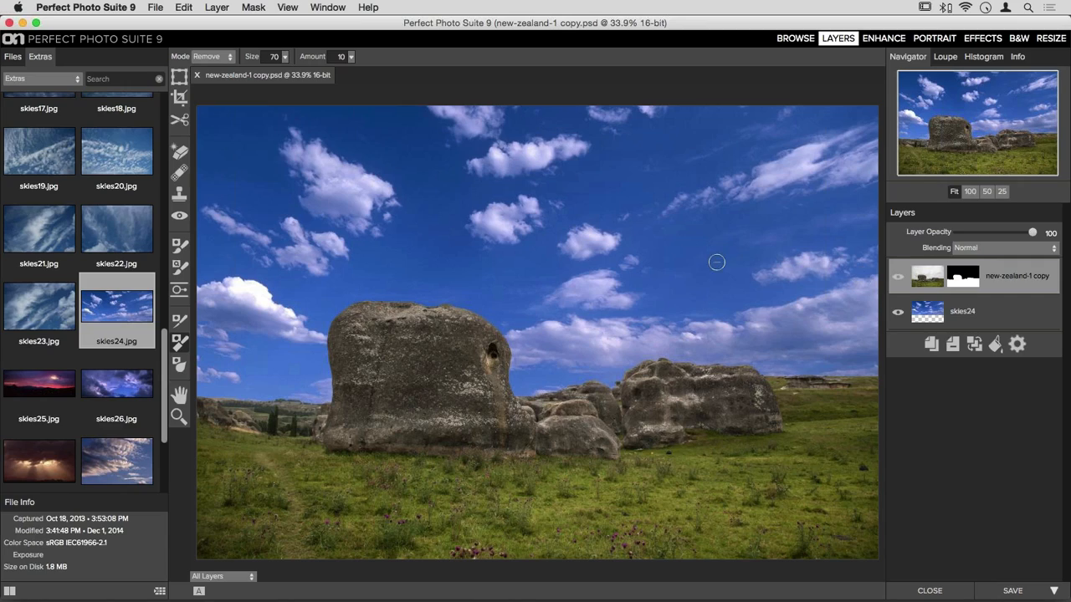
- Review the photo's file and camera information, and inspect the rocks, grass and horizon at 66.7% zoom
click(174, 368)
click(1017, 58)
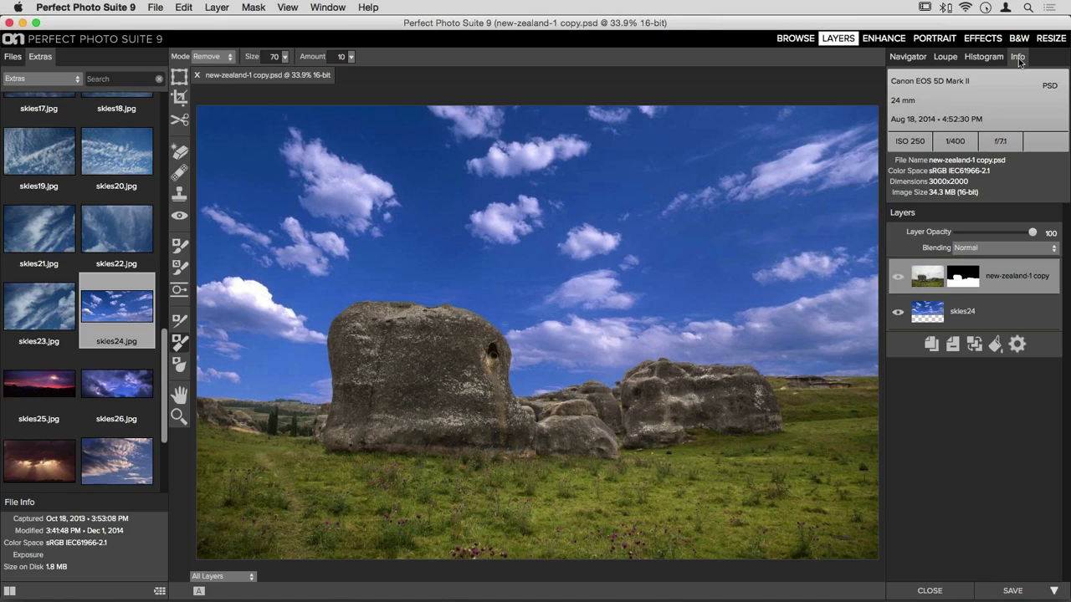
mouse_move(1033, 59)
mouse_move(1007, 150)
key(super+equal)
key(super+equal)
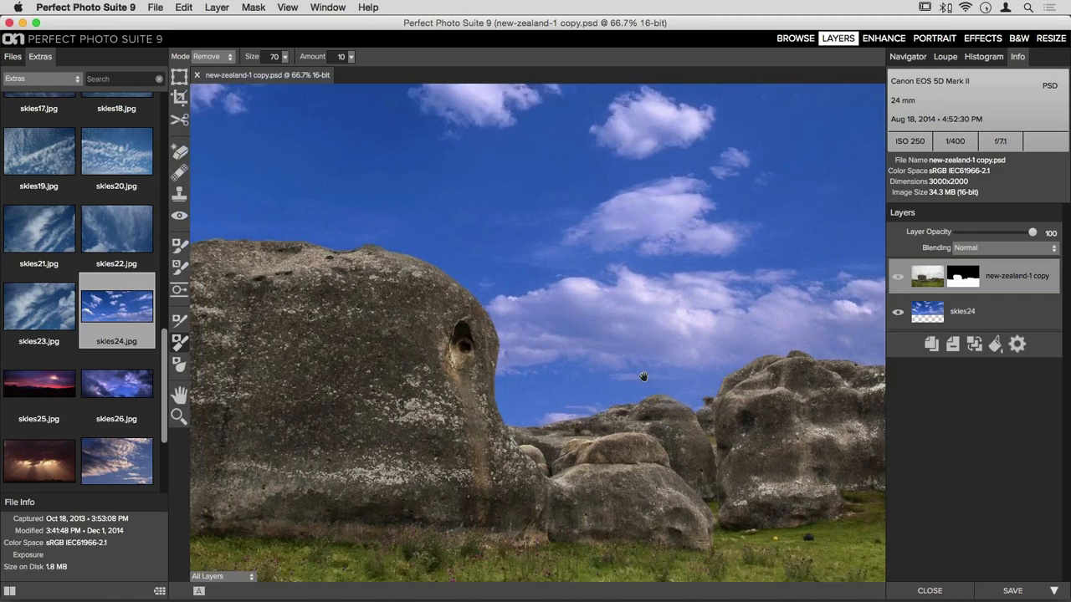
drag(642, 377, 727, 212)
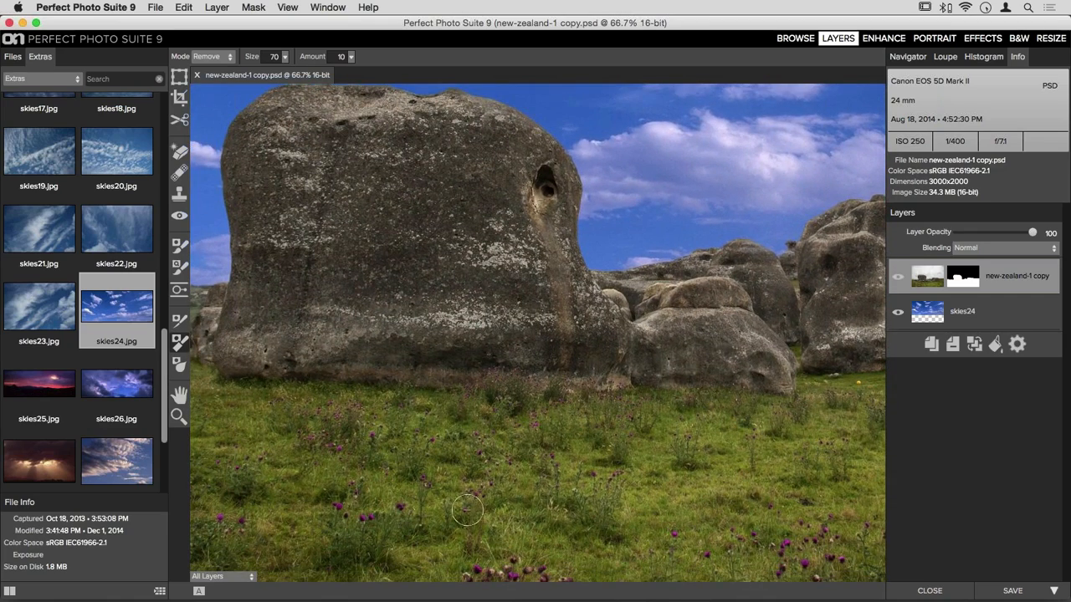
drag(746, 471, 739, 396)
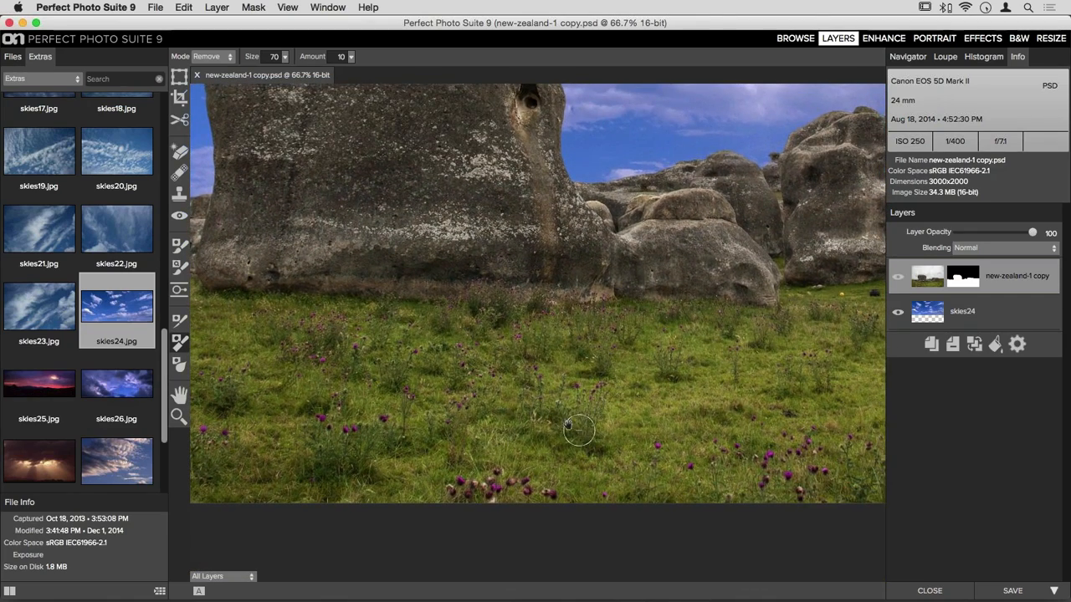
drag(656, 420, 998, 487)
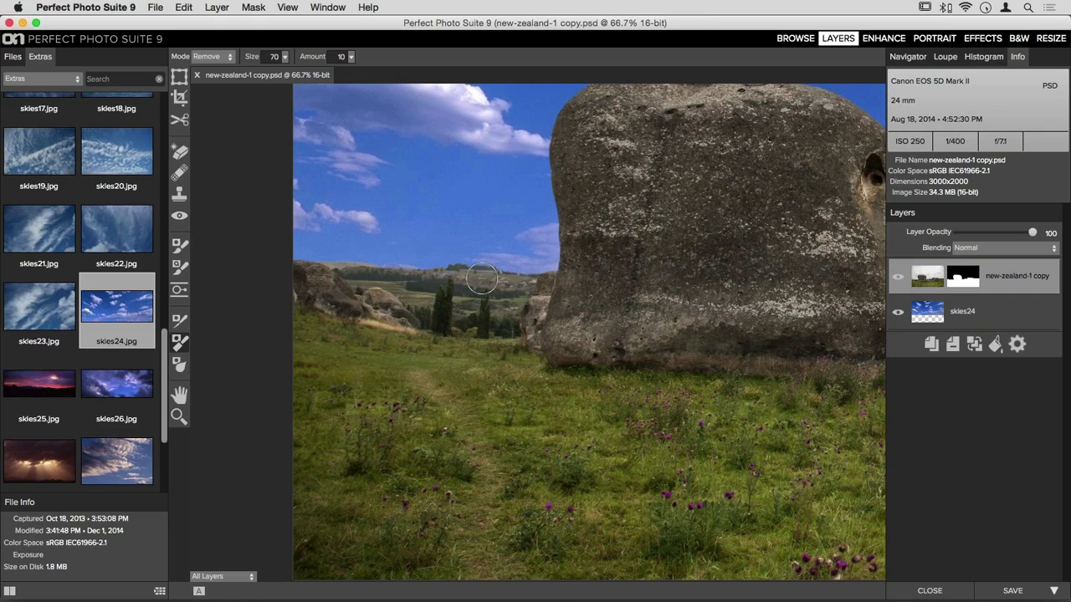
key(super+0)
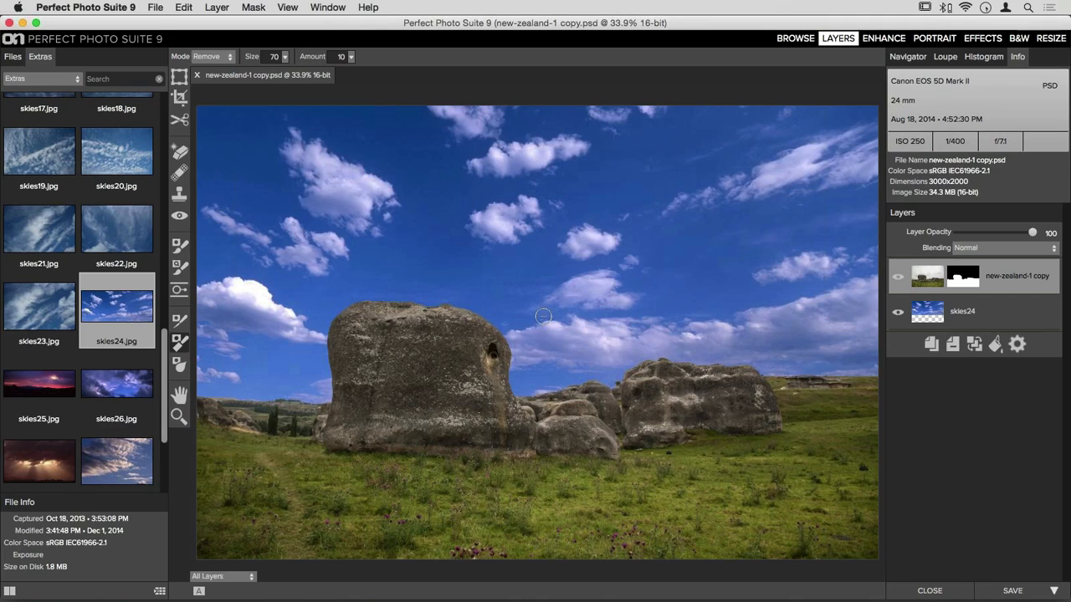
- Open the skies24 layer in the Effects module and dismiss the introductory tips
click(935, 320)
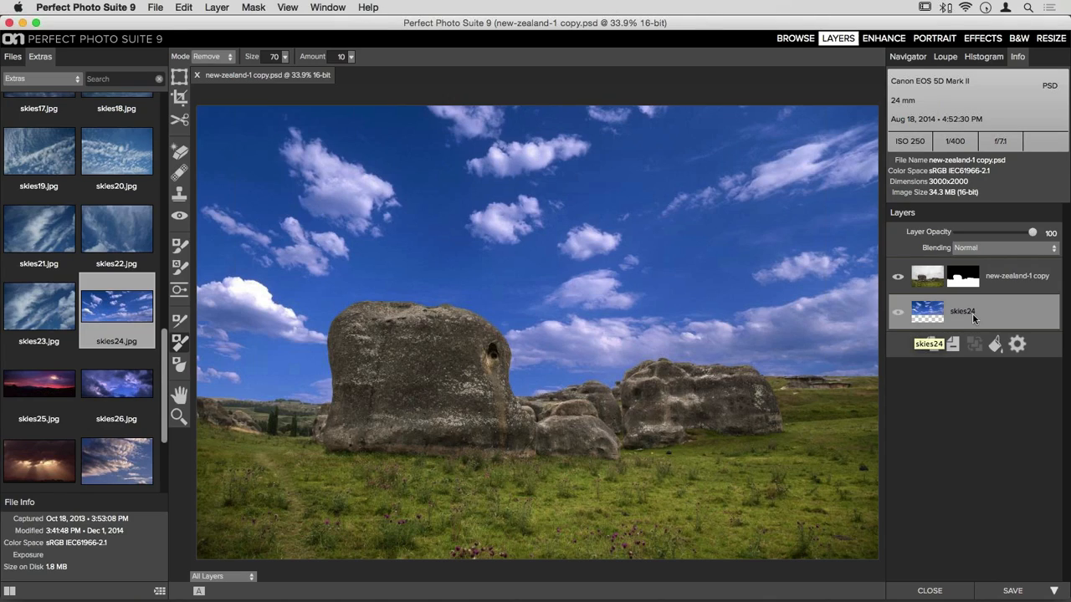
click(927, 287)
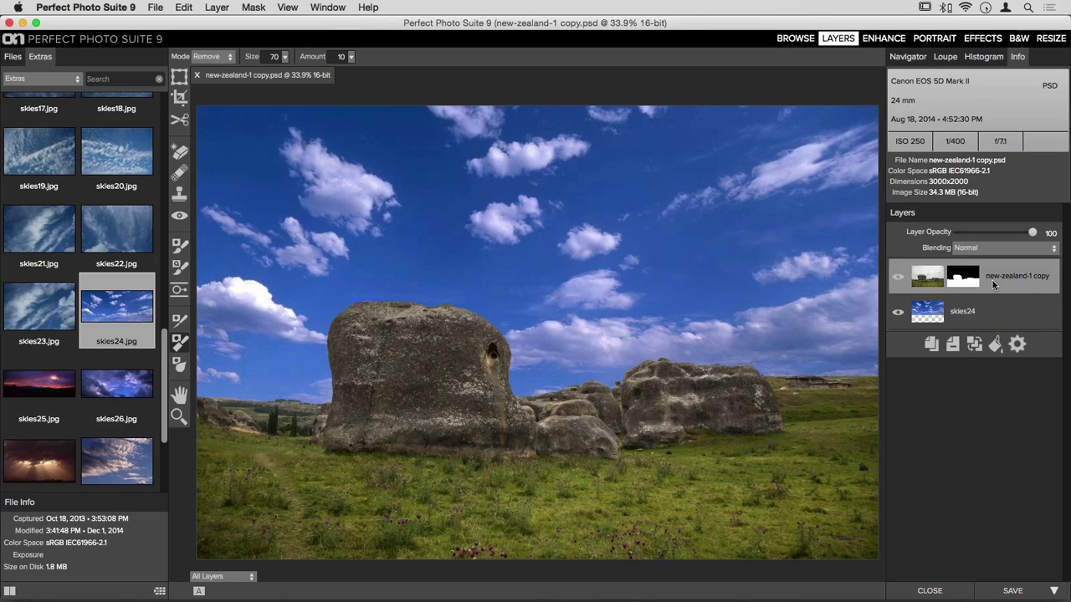
click(933, 311)
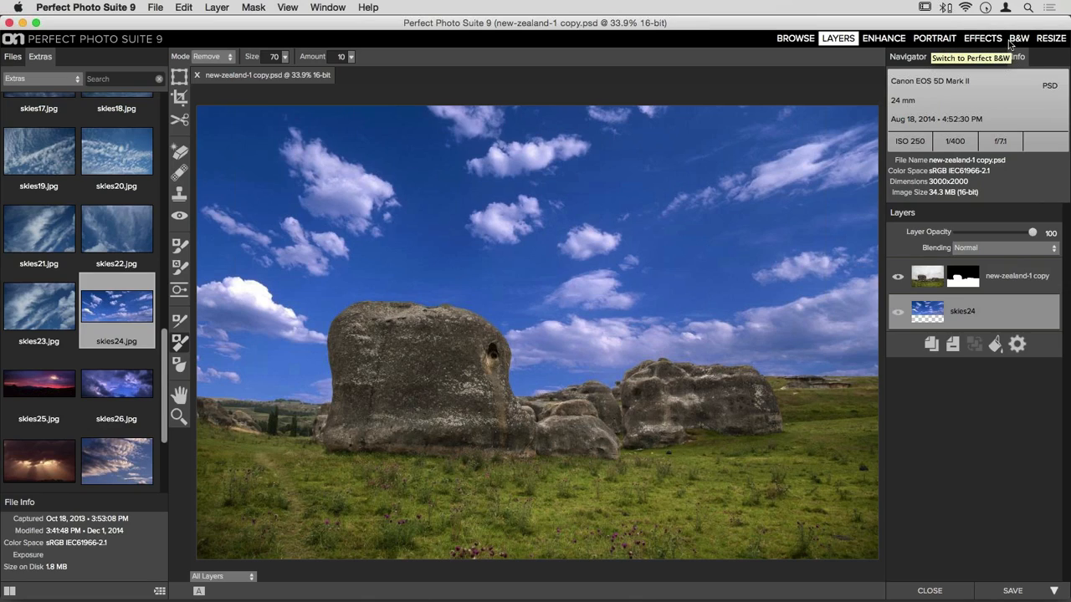
click(983, 38)
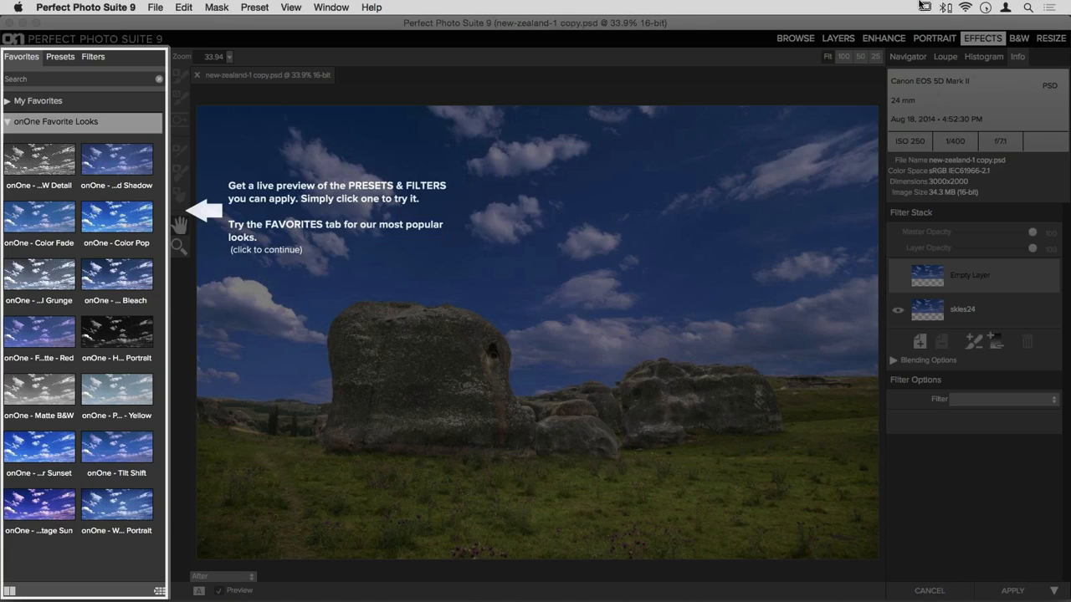
click(578, 268)
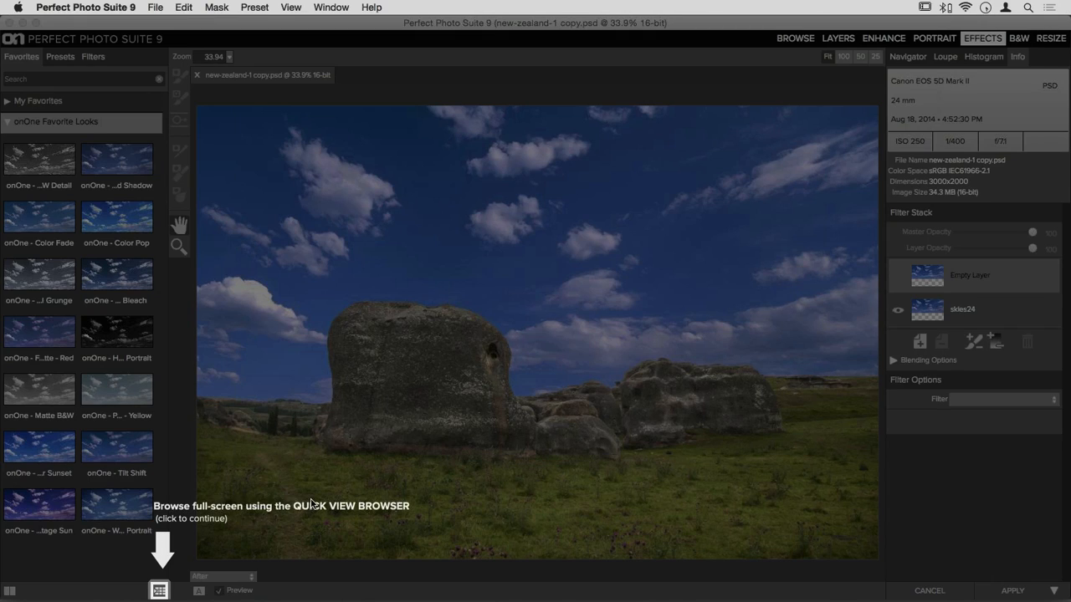
click(409, 380)
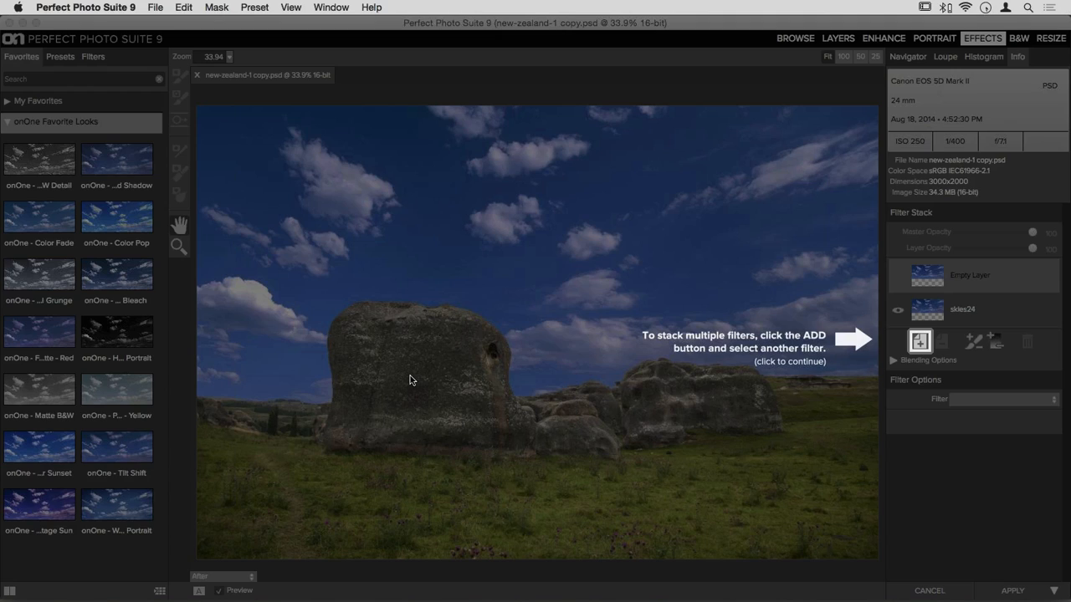
click(409, 379)
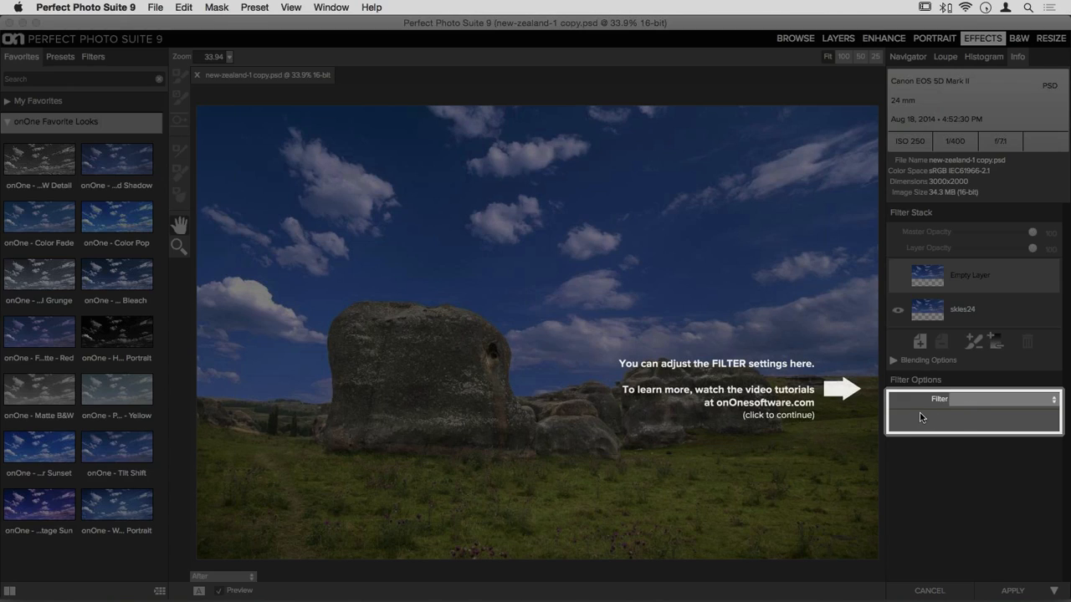
click(748, 315)
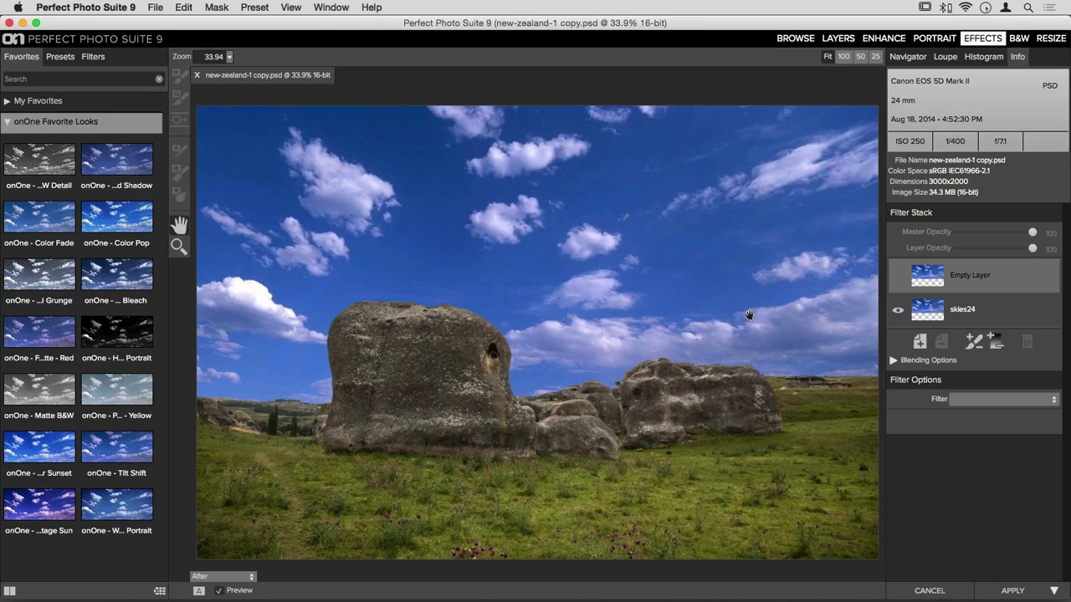
- Browse the Lens Blur presets and view the Blur filter presets as enlarged previews
click(40, 77)
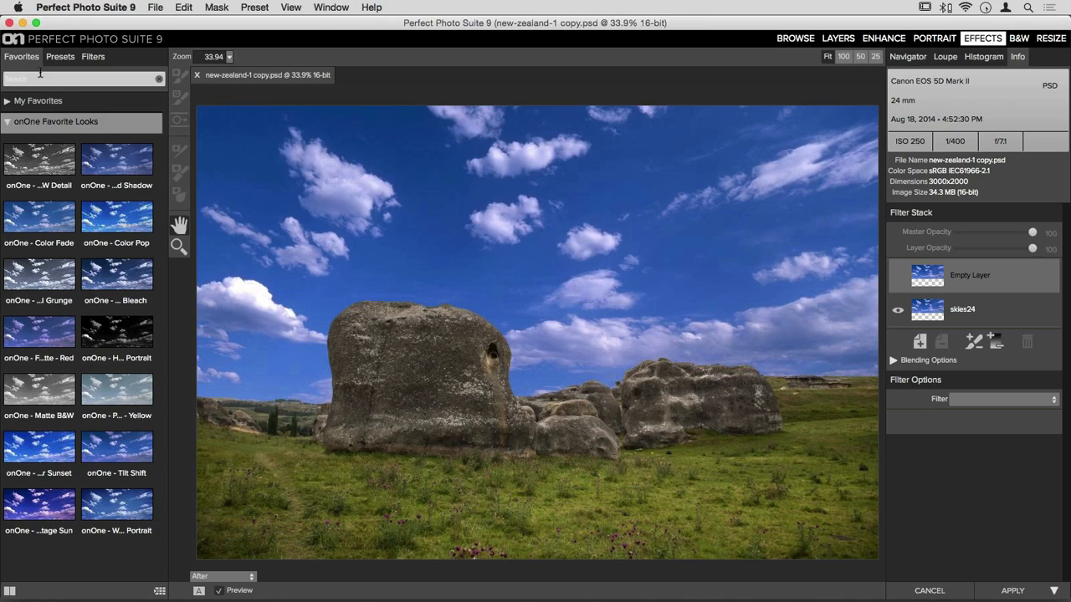
click(95, 59)
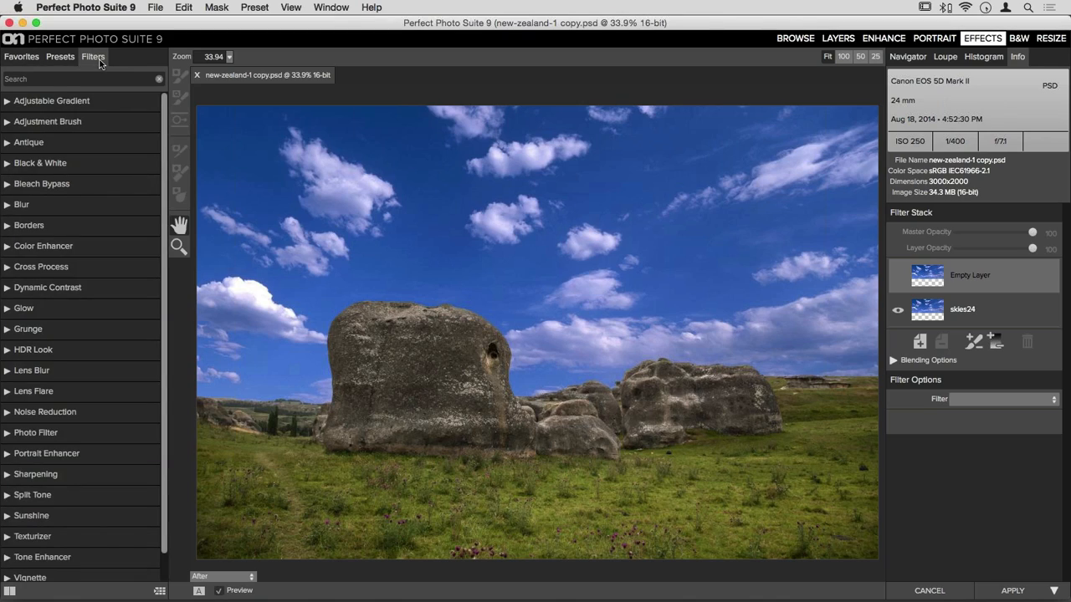
click(70, 374)
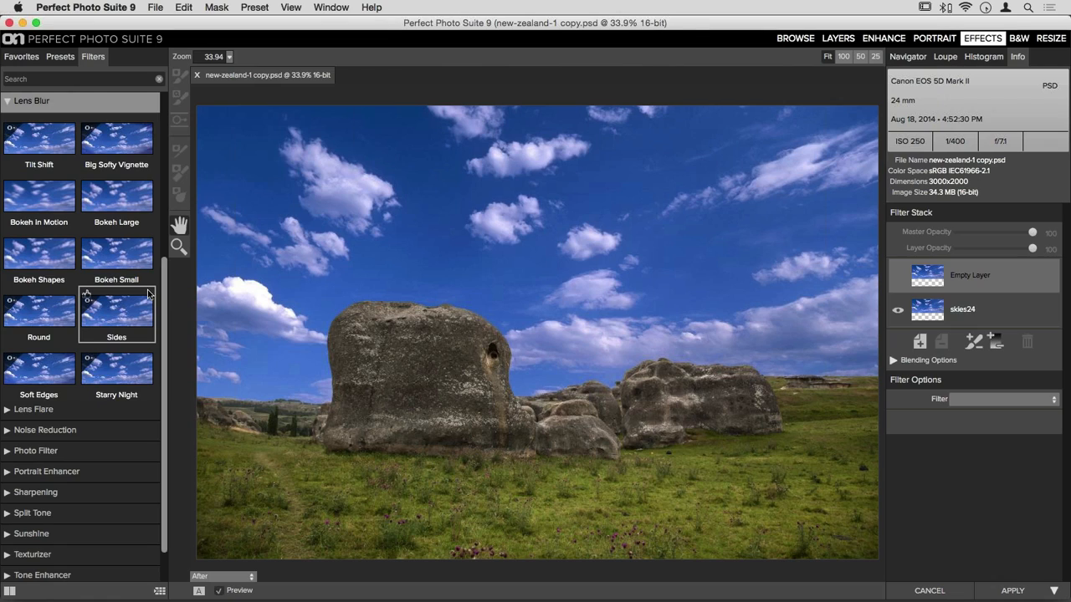
scroll(148, 292, up, 8)
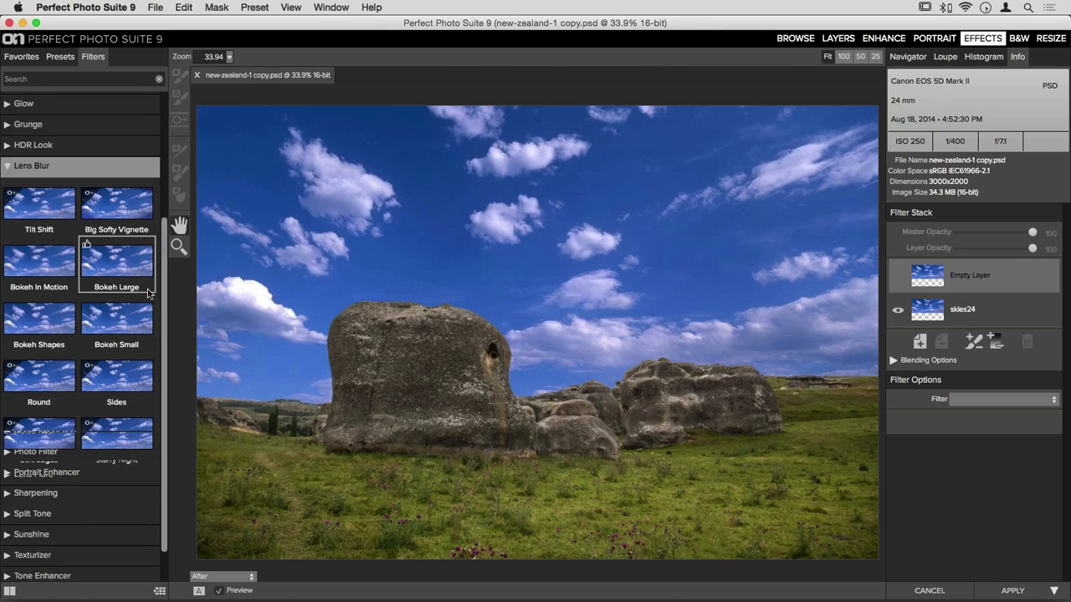
click(14, 206)
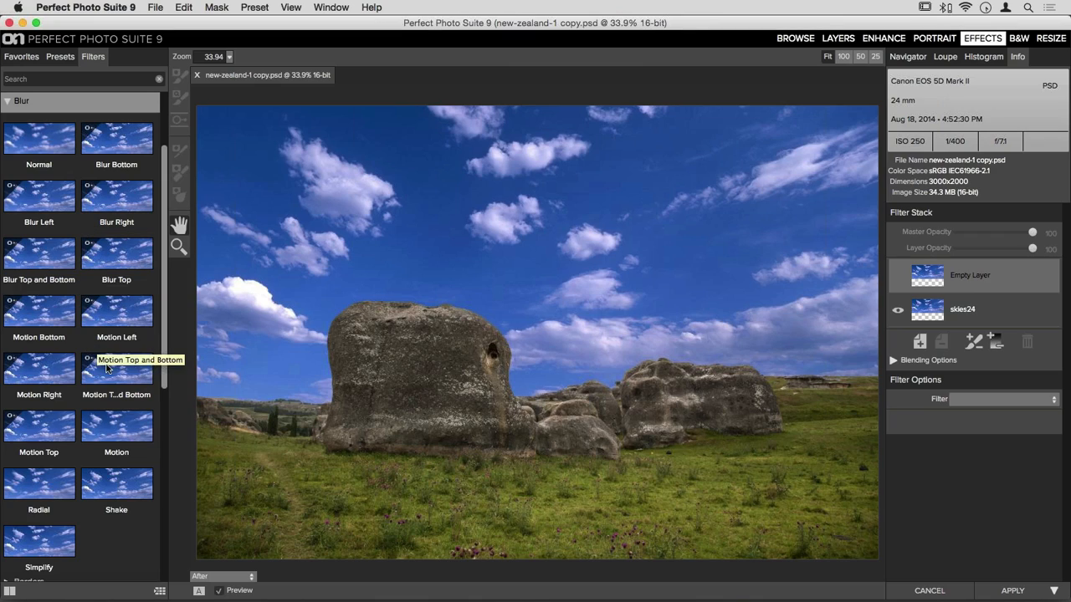
click(160, 591)
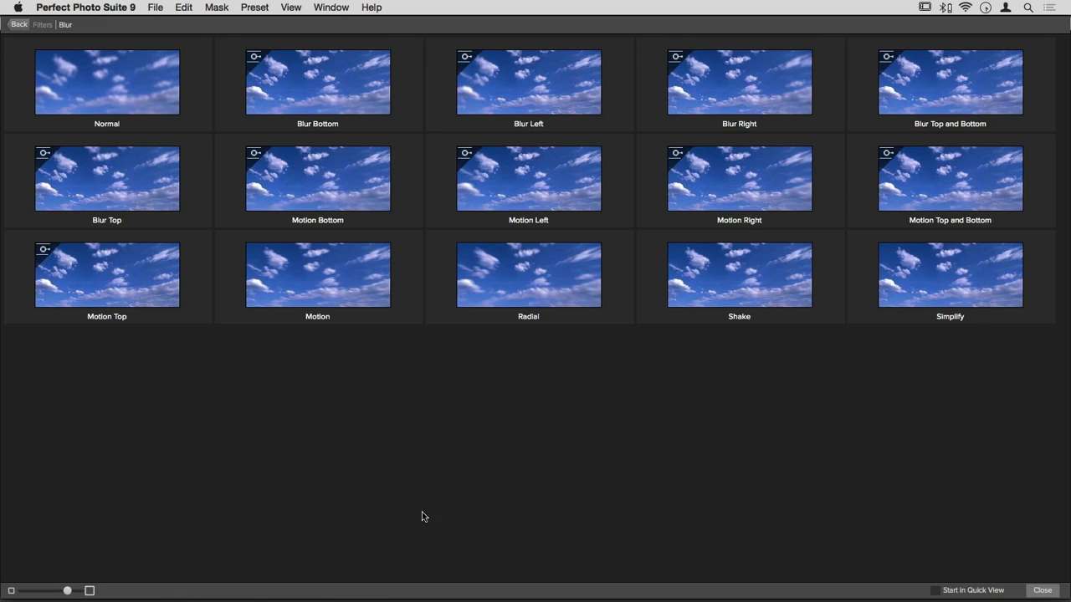
drag(67, 591, 102, 595)
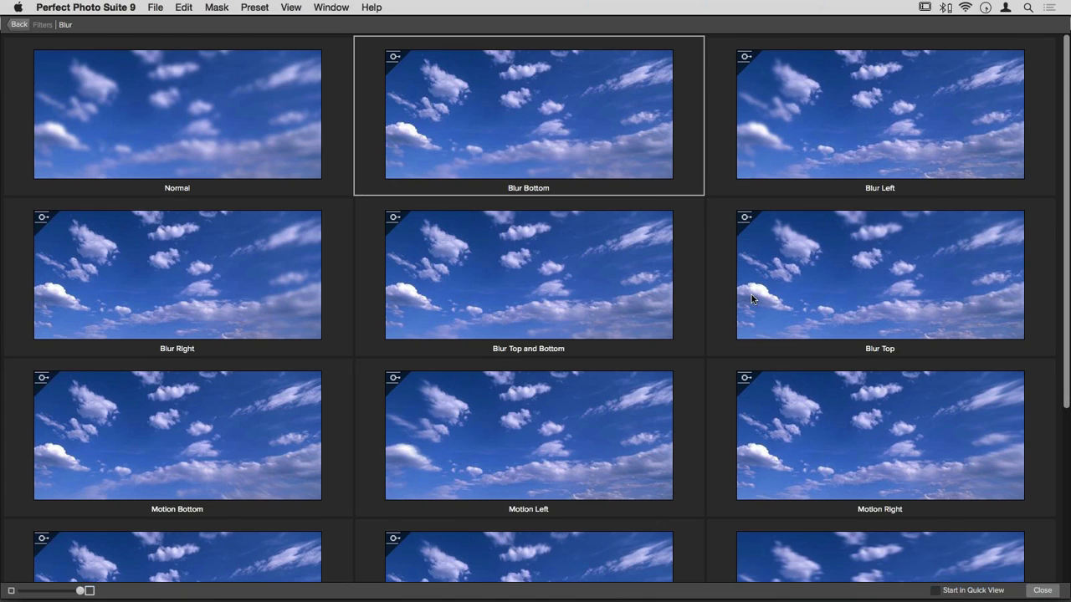
scroll(793, 203, down, 5)
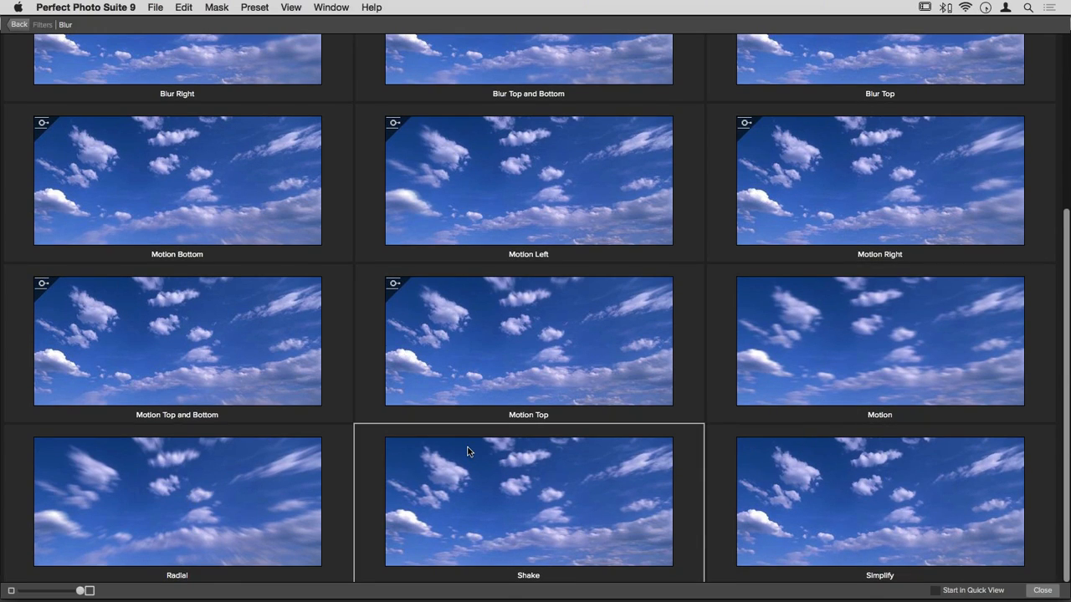
- Apply the Bokeh Small preset of the Lens Blur filter to the skies24 layer
click(18, 25)
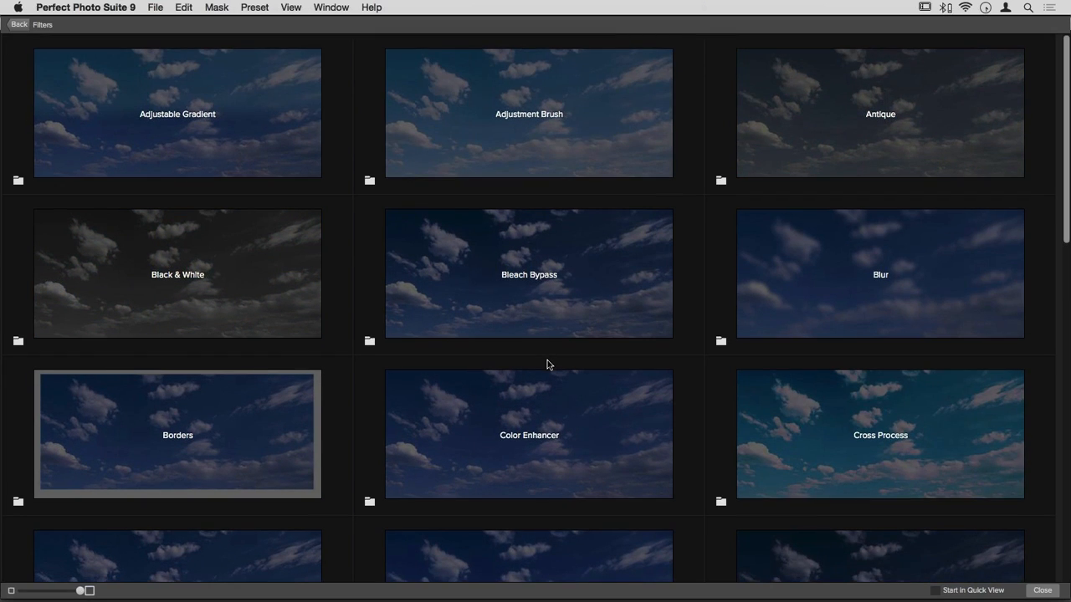
scroll(547, 362, down, 5)
scroll(547, 361, down, 3)
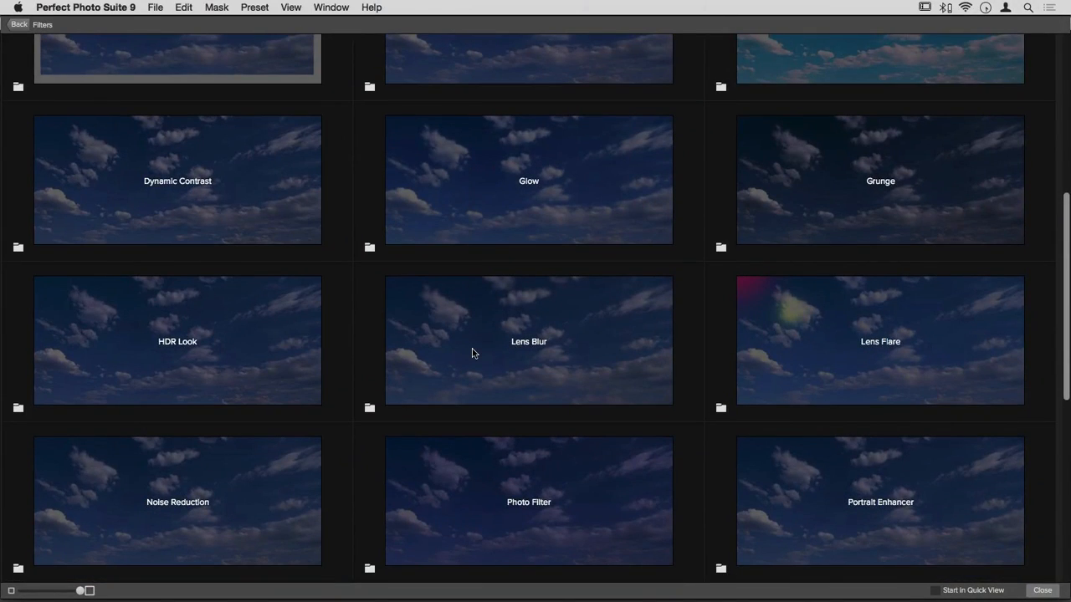
click(472, 355)
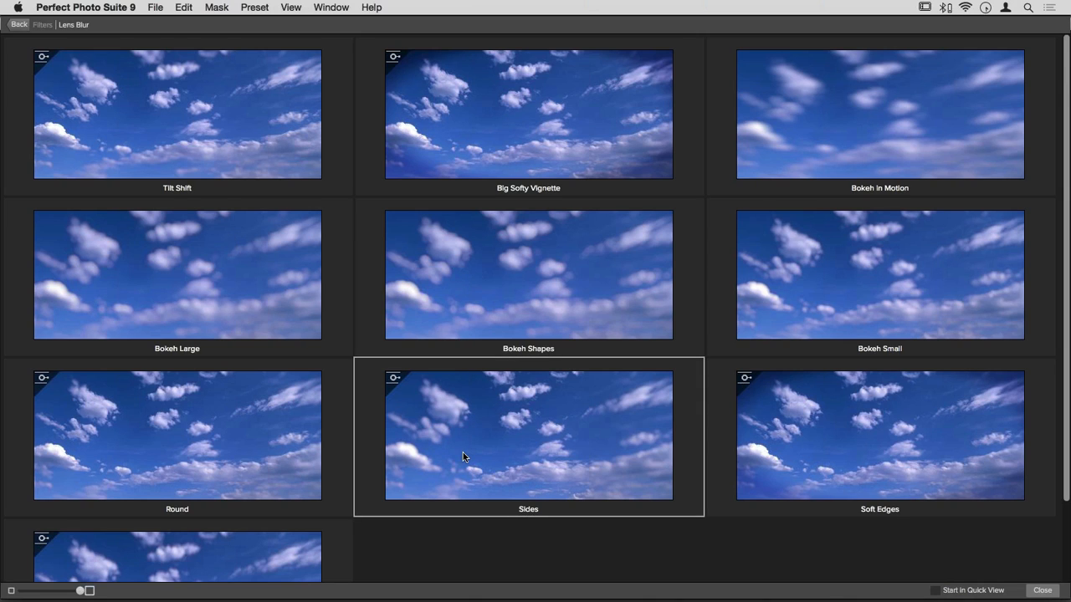
scroll(463, 457, down, 2)
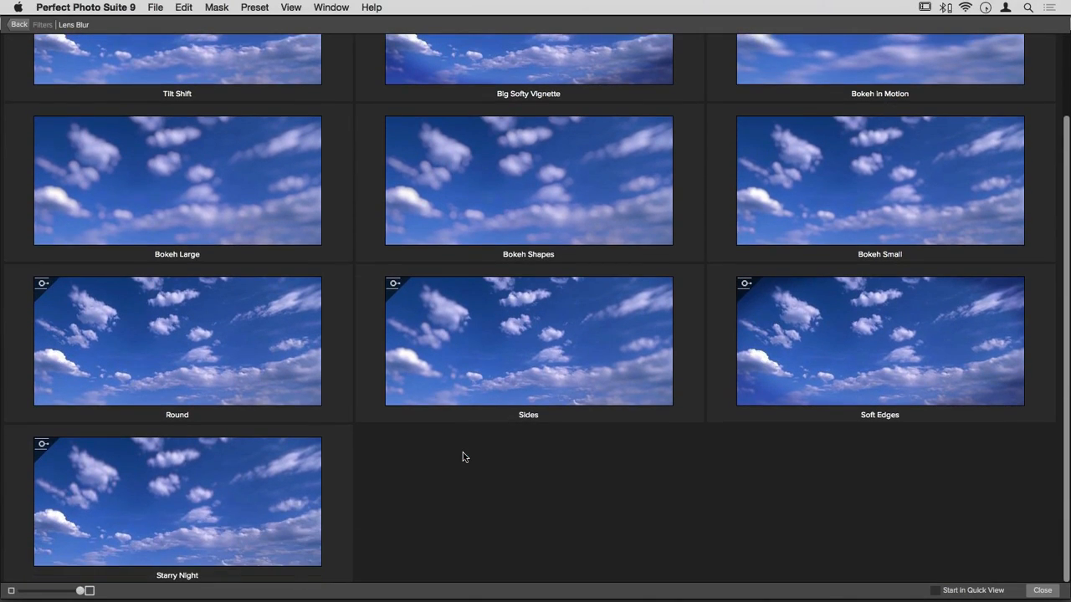
scroll(465, 457, up, 2)
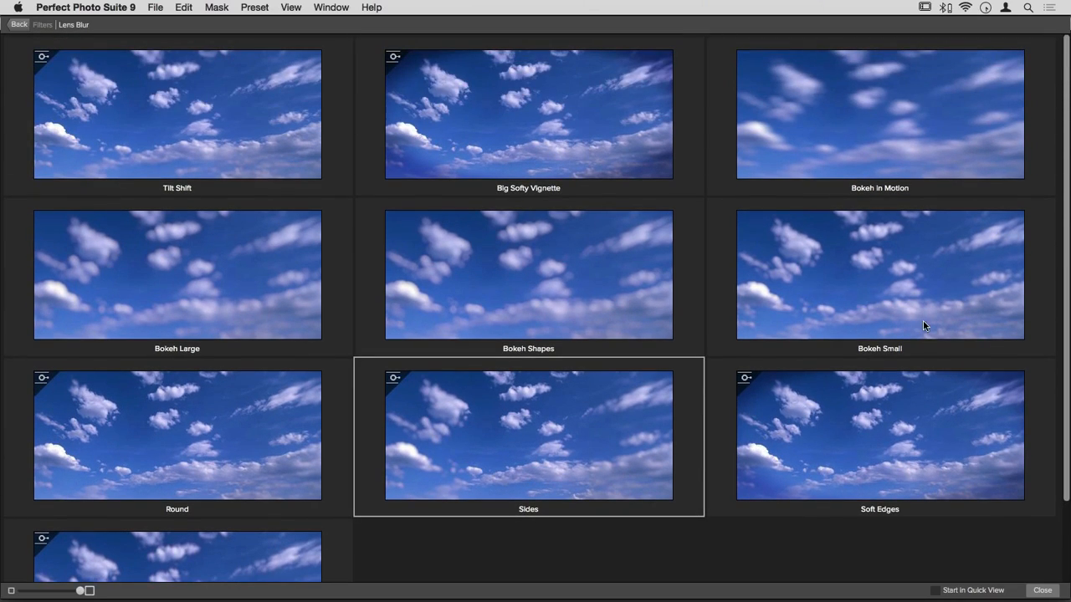
click(903, 264)
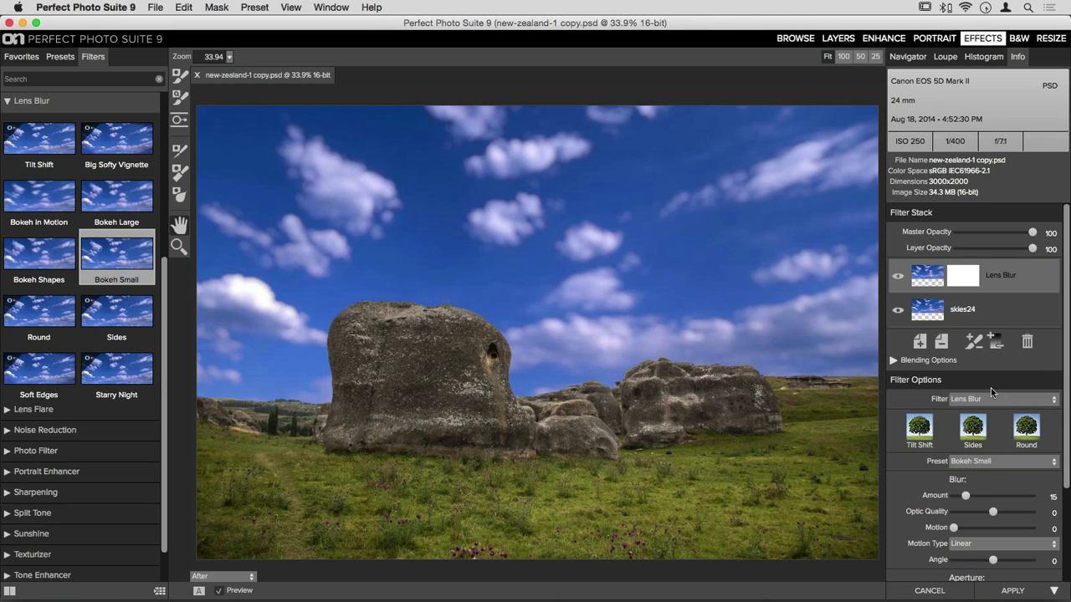
- Set the Lens Blur amount to 3, blooming to 350, brightness to 47 and contrast to -9
scroll(990, 388, down, 3)
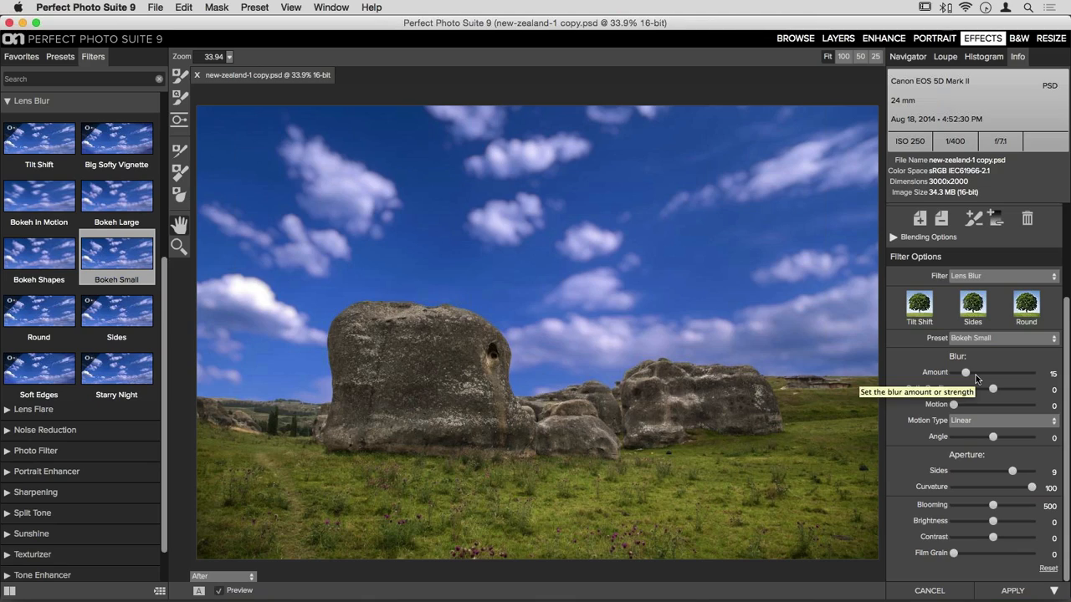
click(964, 373)
drag(964, 372, 958, 373)
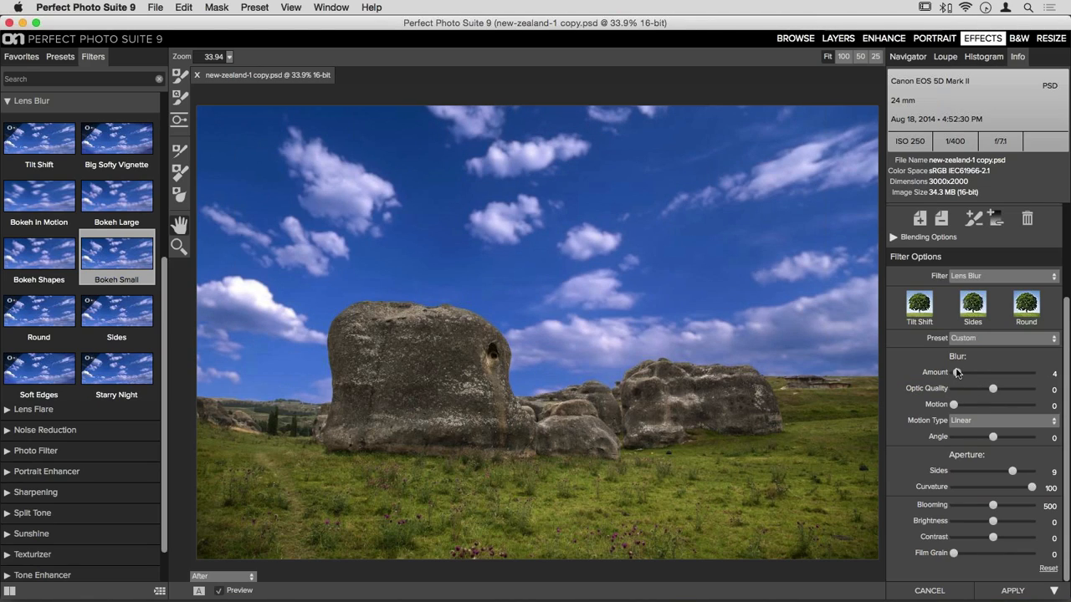
drag(958, 373, 956, 373)
drag(993, 505, 1015, 526)
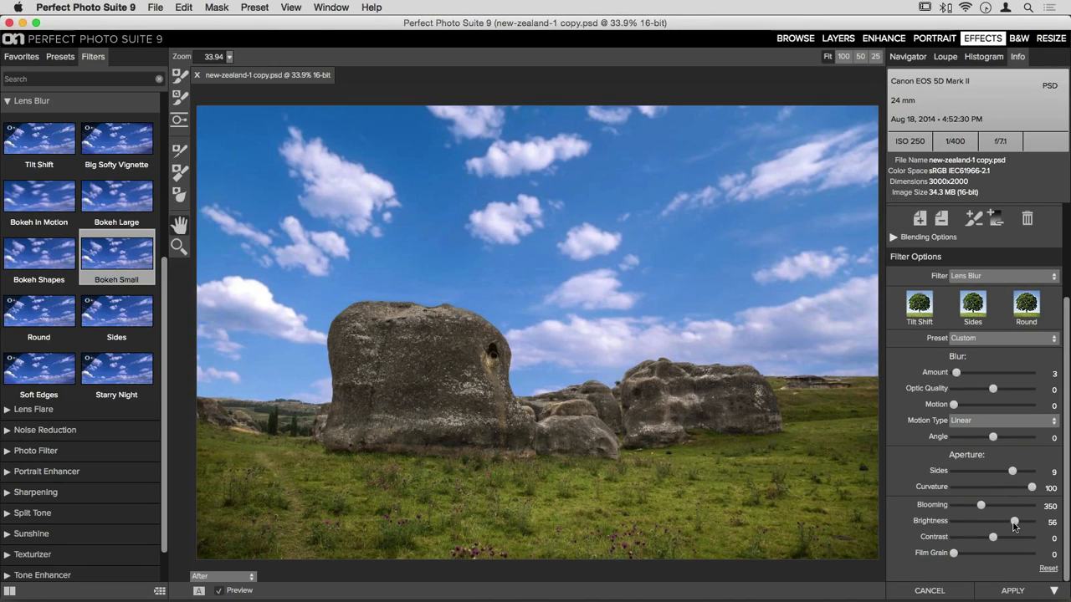
drag(1012, 524, 1009, 523)
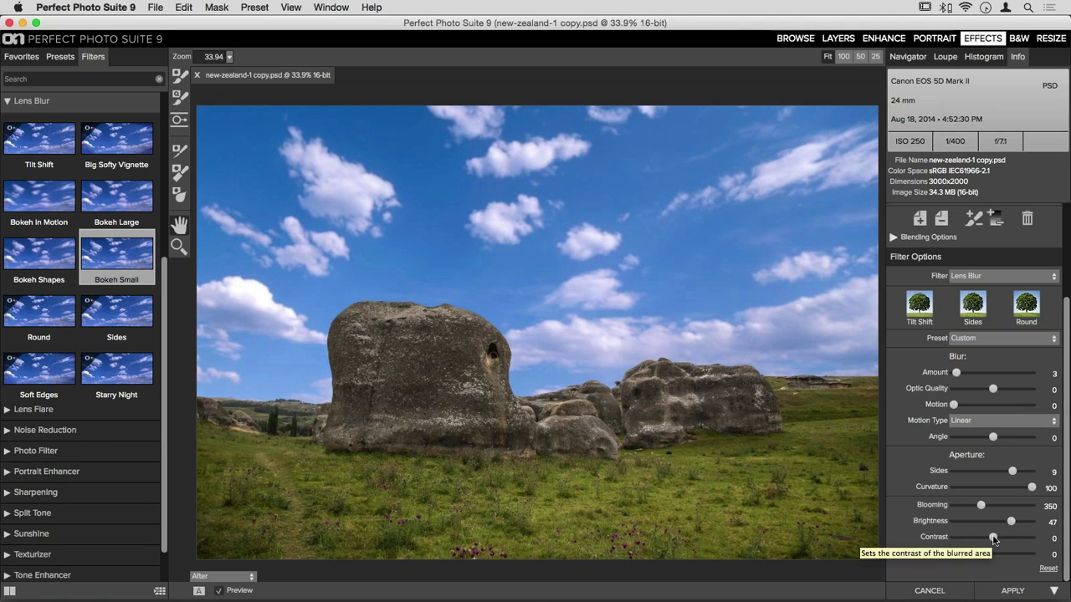
mouse_move(993, 538)
mouse_down()
mouse_move(972, 540)
mouse_move(988, 539)
mouse_up()
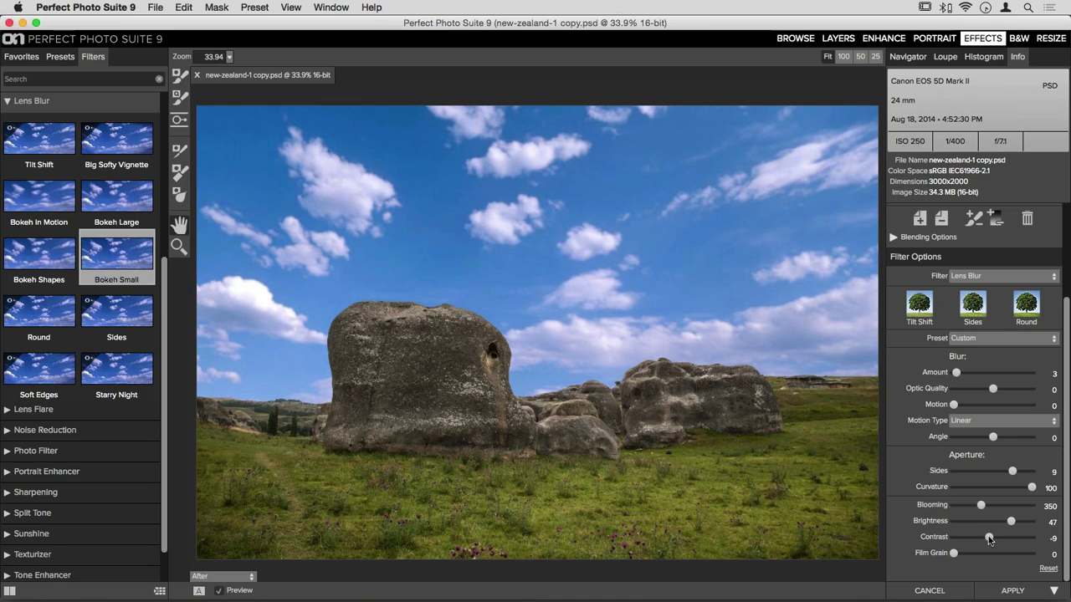
- Add a filter layer with the Cooler preset of Color Enhancer and apply the effects to the sky
scroll(989, 516, up, 3)
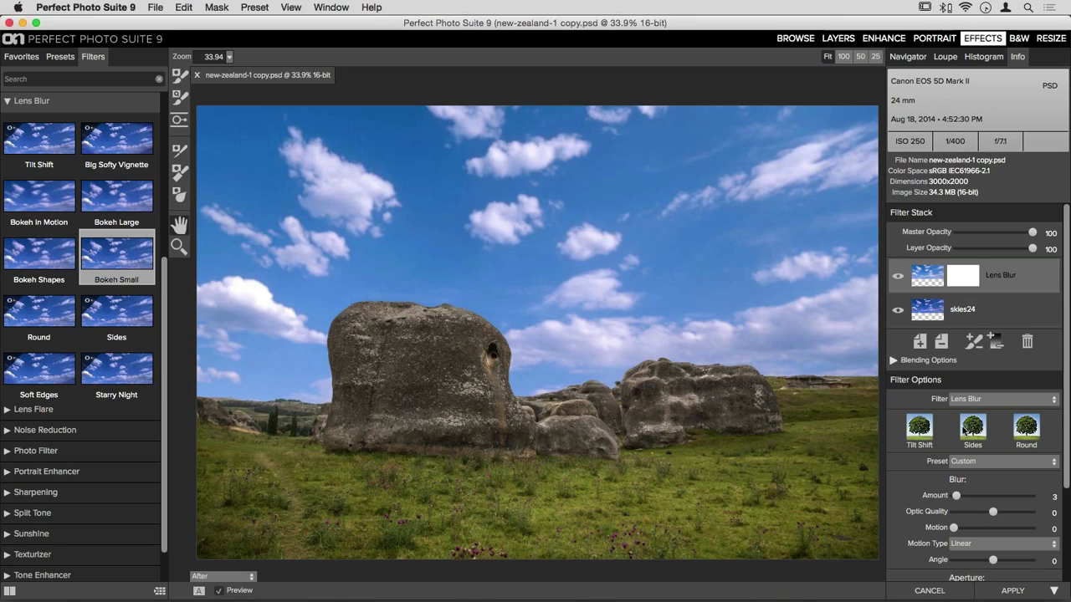
click(919, 343)
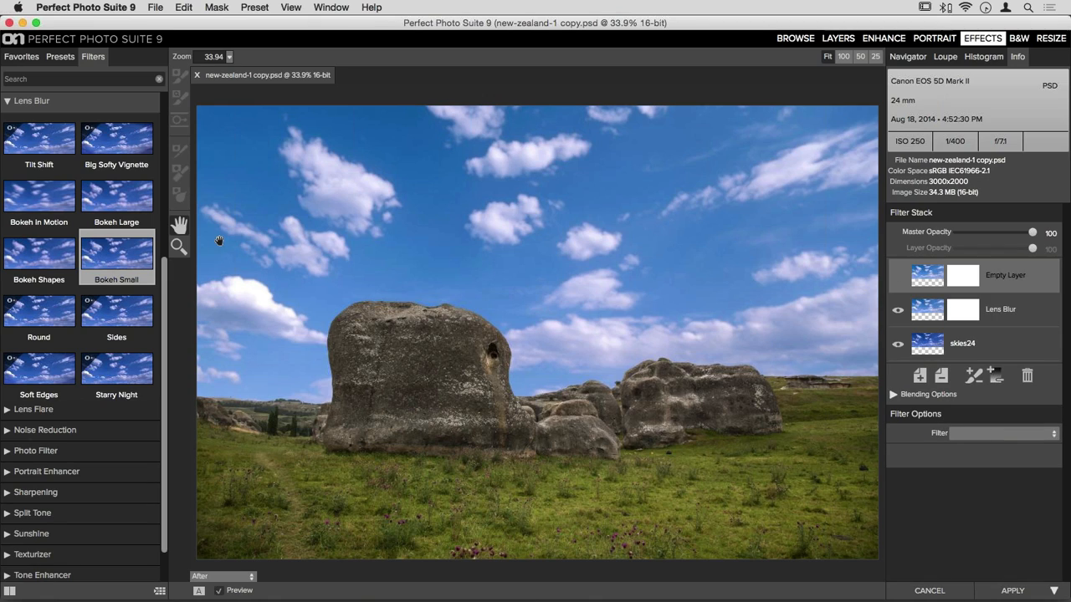
scroll(62, 287, up, 1)
scroll(62, 284, up, 10)
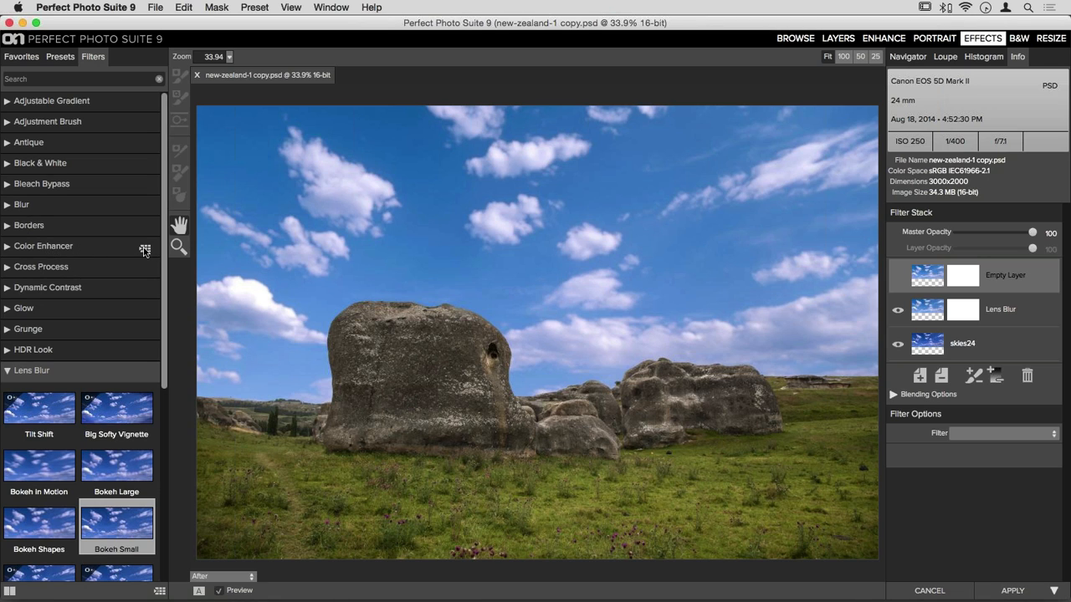
click(145, 250)
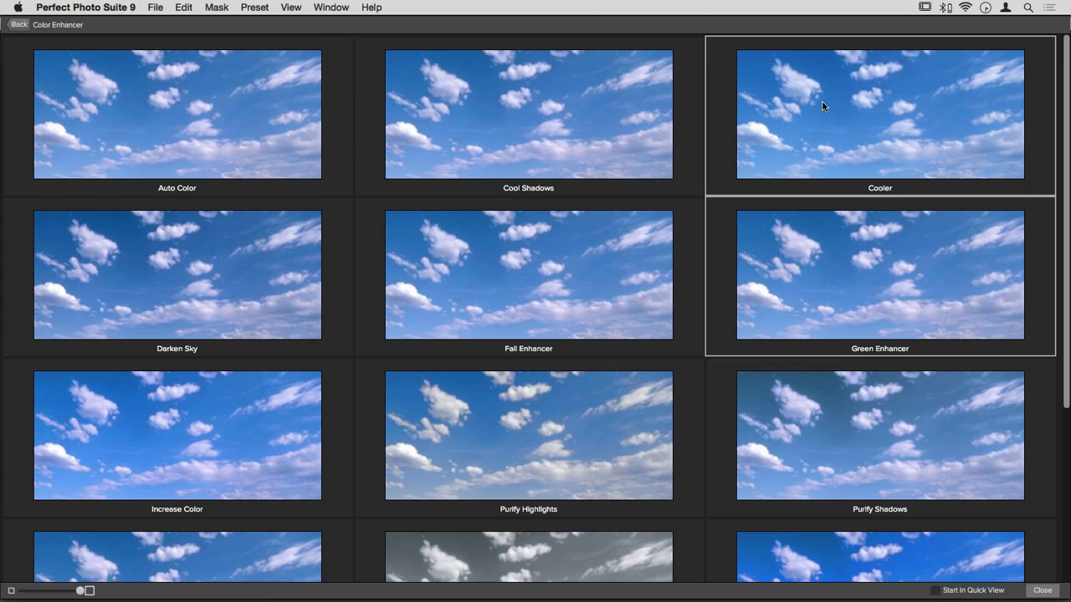
scroll(698, 317, down, 1)
scroll(696, 317, down, 2)
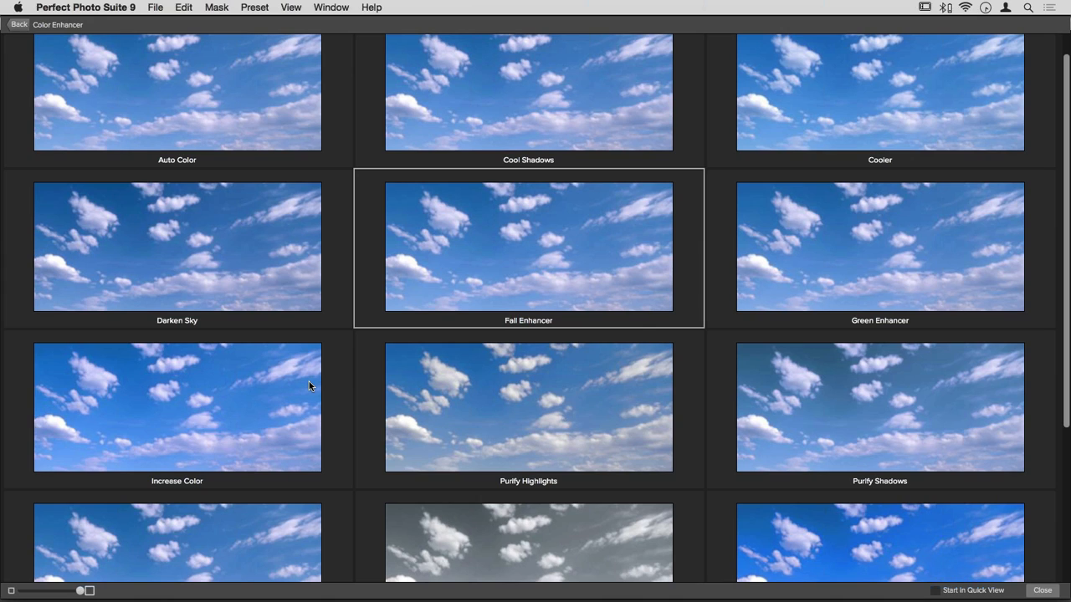
scroll(309, 386, down, 5)
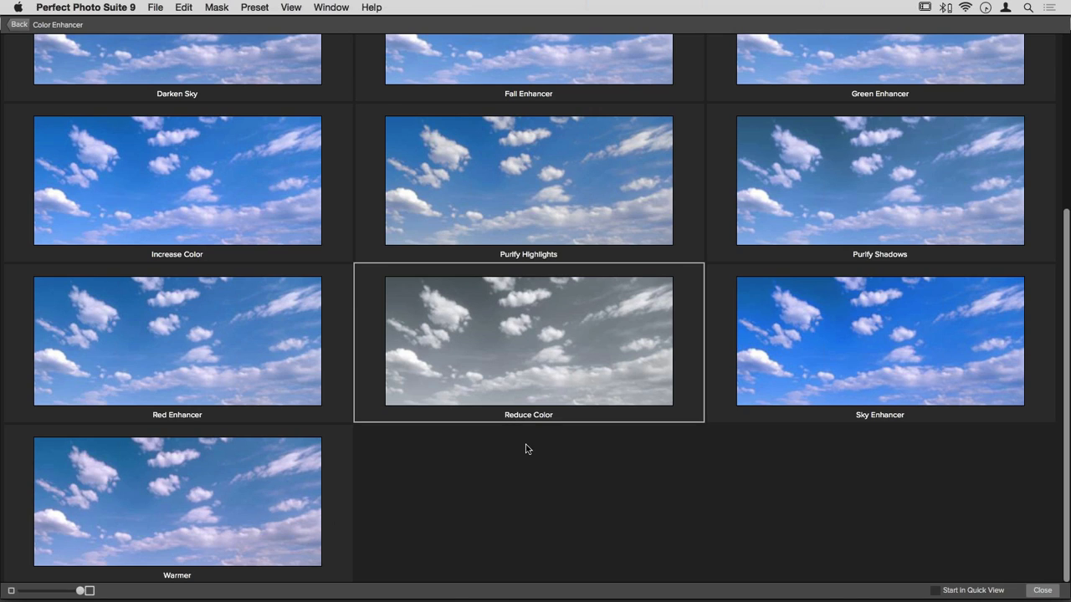
scroll(677, 354, up, 3)
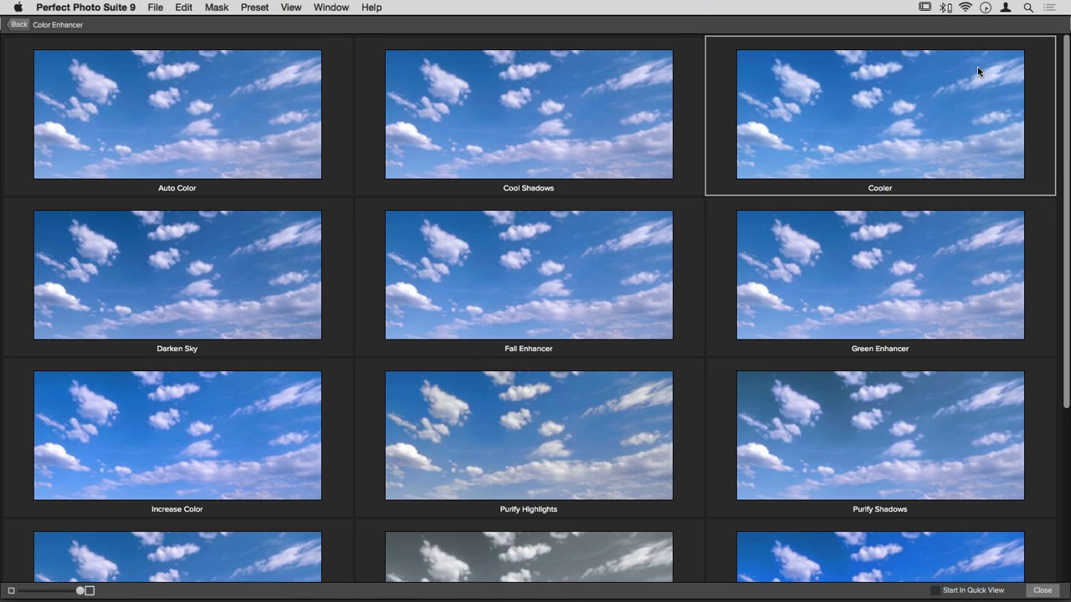
click(946, 97)
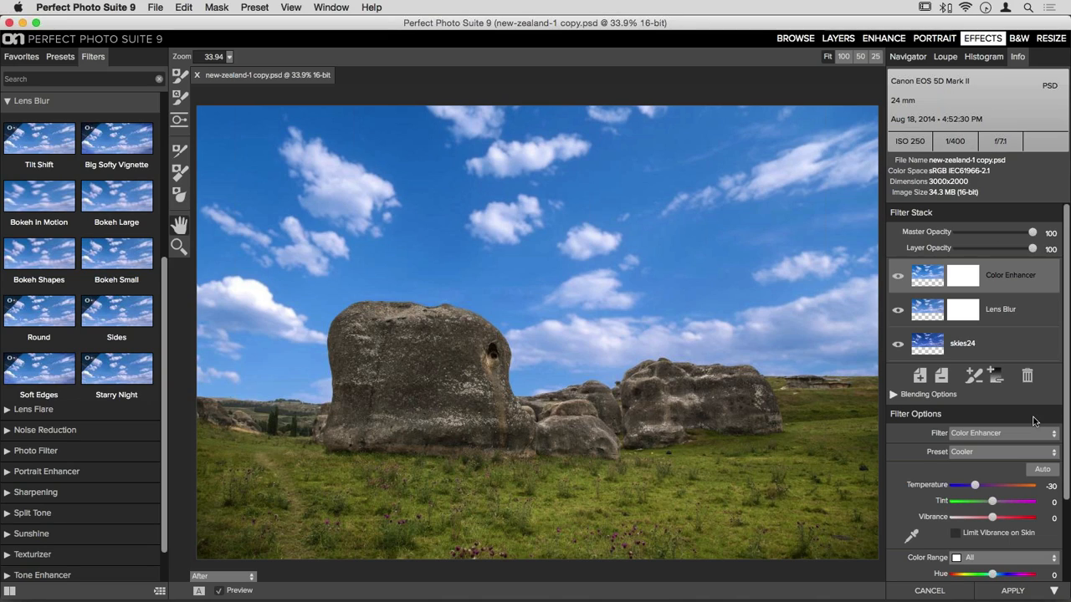
click(1009, 592)
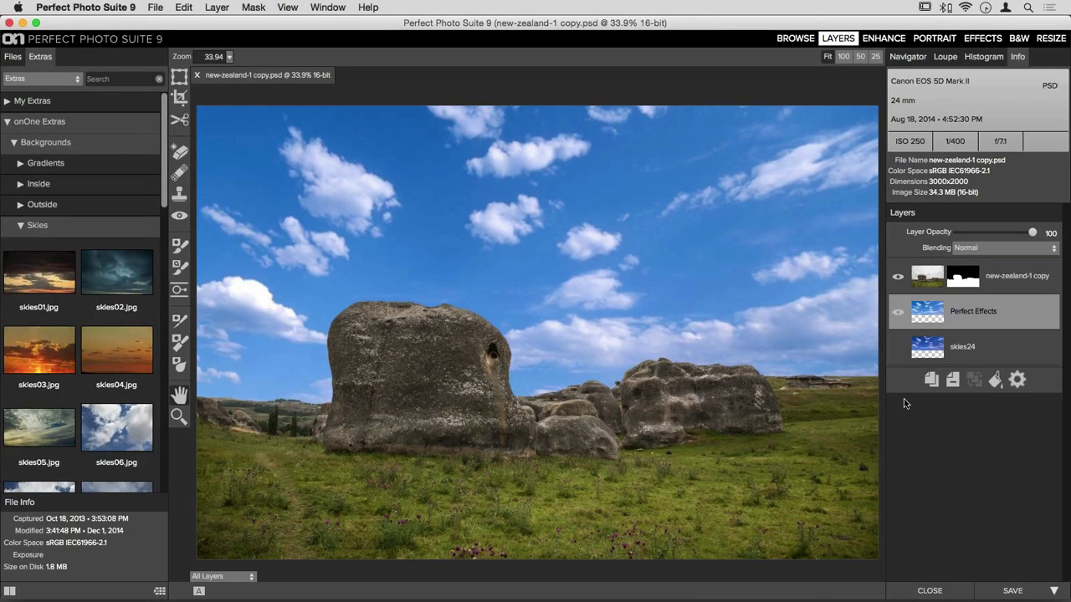
- Show the skies24 layer and compare the sky with the Perfect Effects layer hidden and shown, leaving both layers visible
click(899, 346)
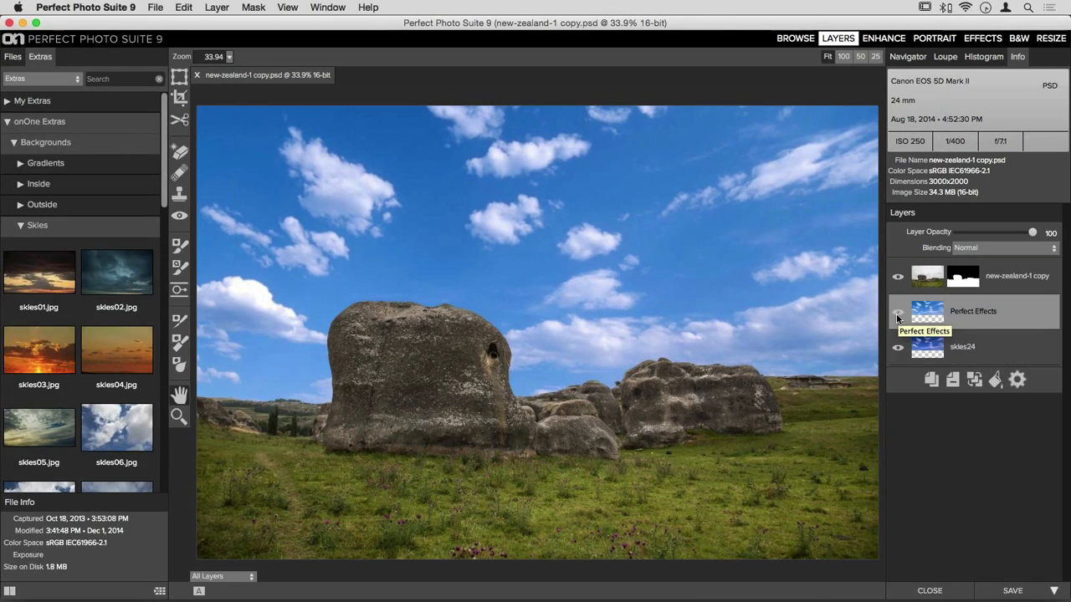
click(897, 313)
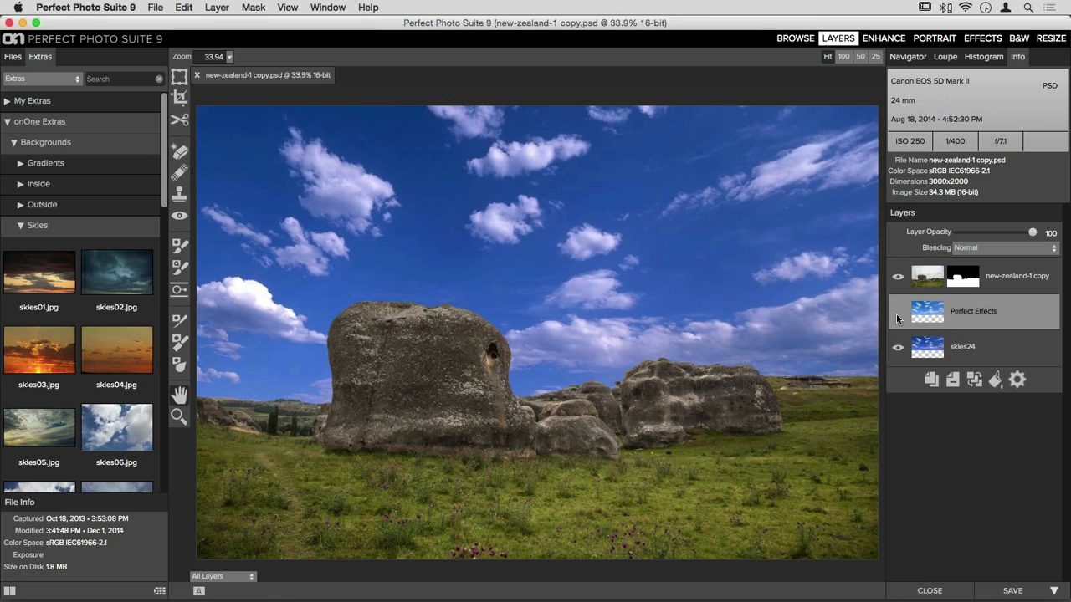
click(895, 314)
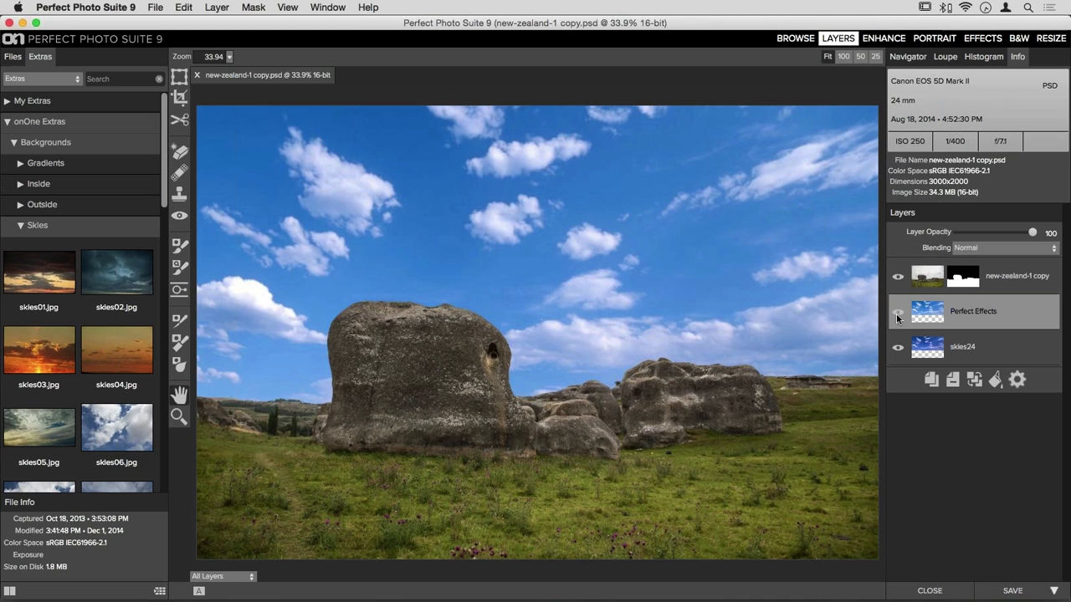
click(895, 313)
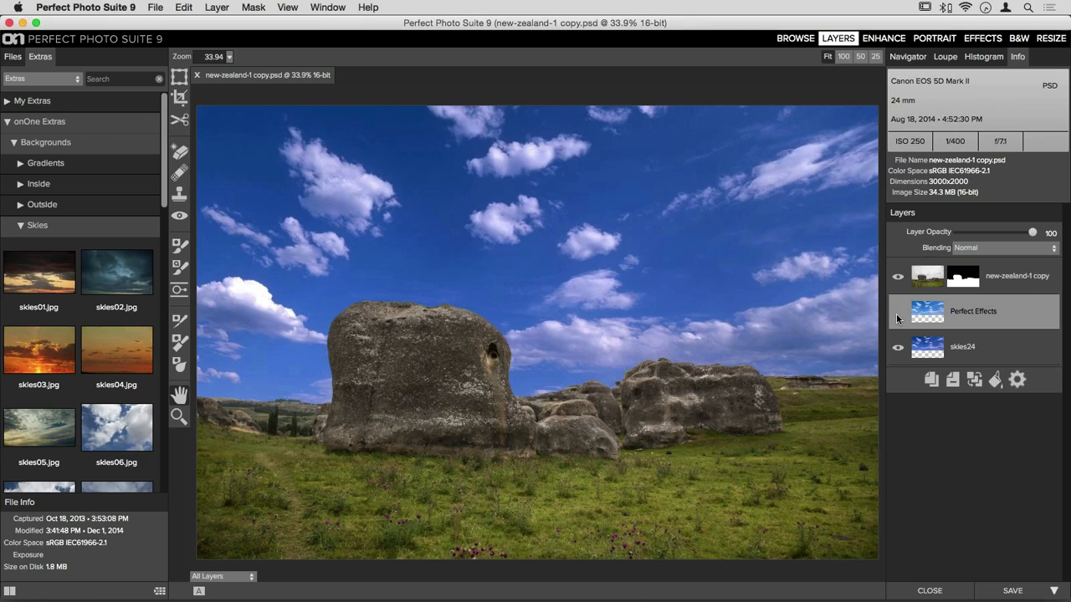
click(896, 314)
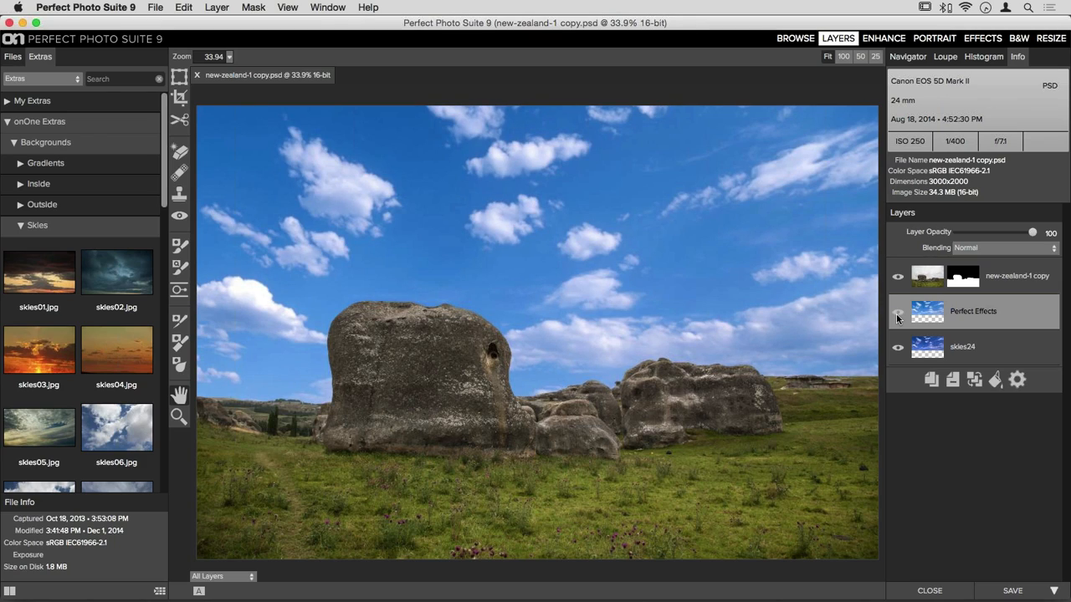
- Select the new-zealand-1 copy layer and save the layered photo
click(928, 280)
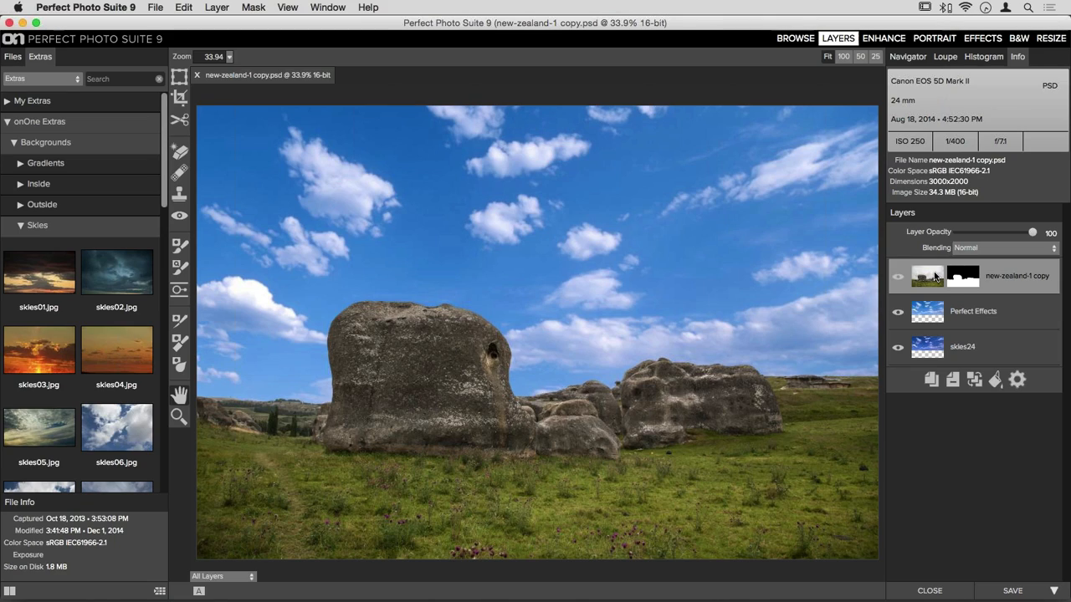
click(1016, 592)
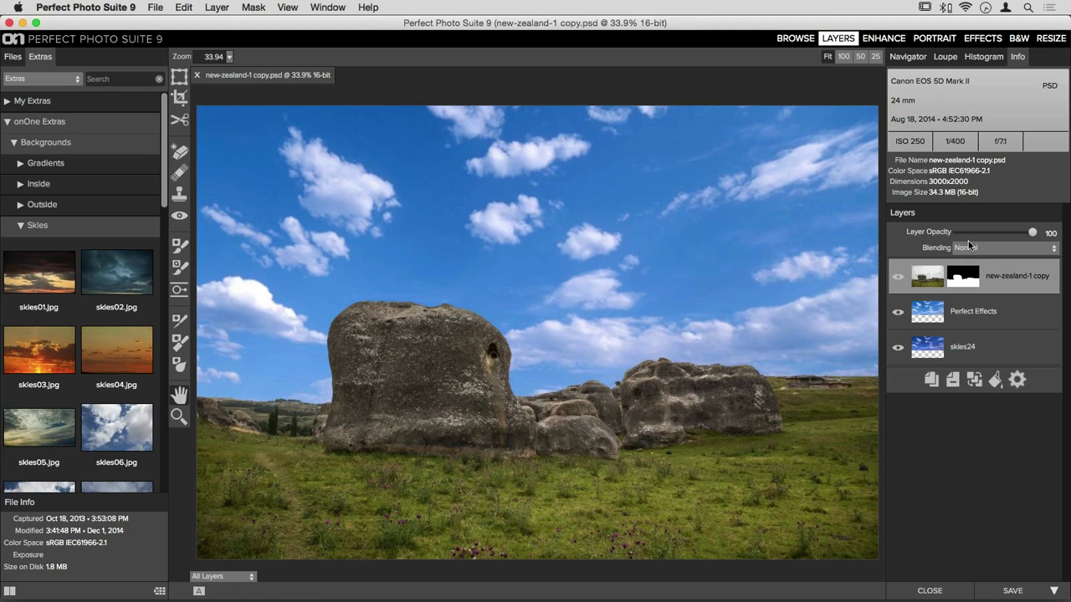
- Close the saved sky composite, switch to the Browse module and preview new-zealand-1.psd at full size before returning to the thumbnails
click(926, 591)
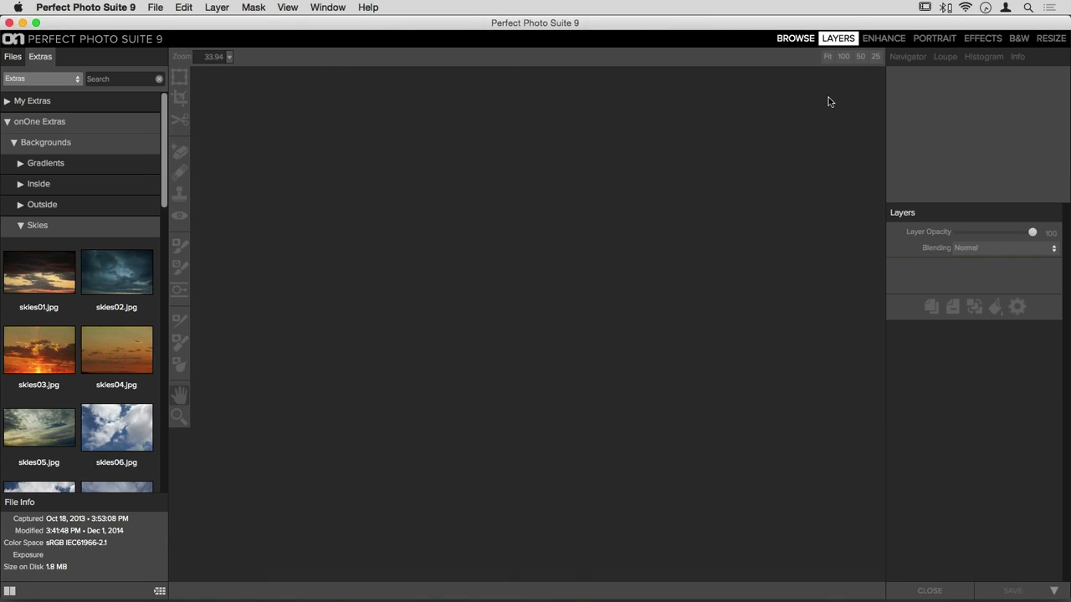
click(801, 39)
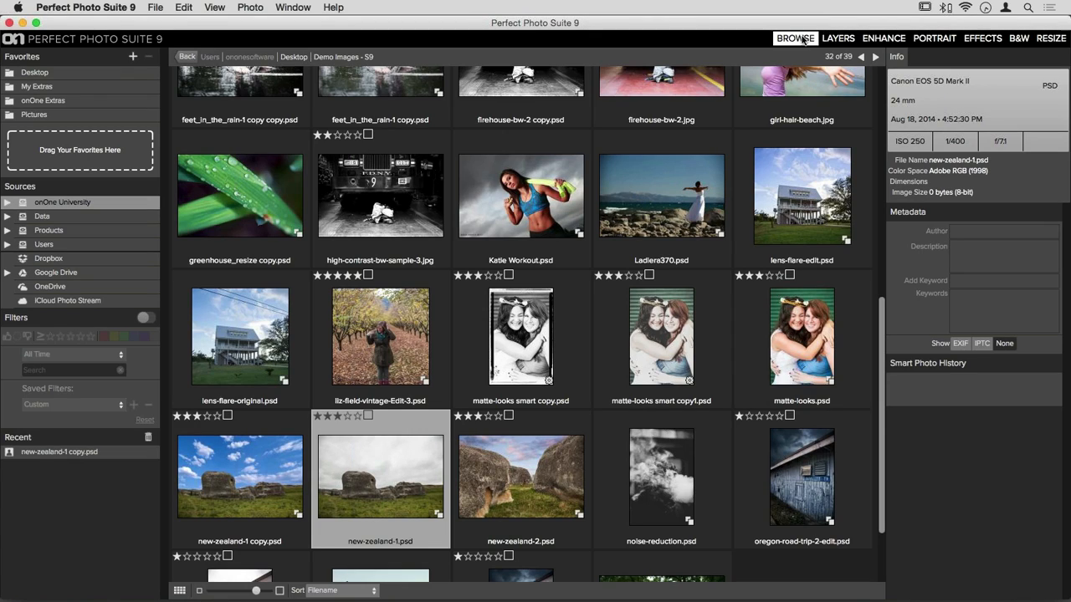
scroll(564, 221, down, 3)
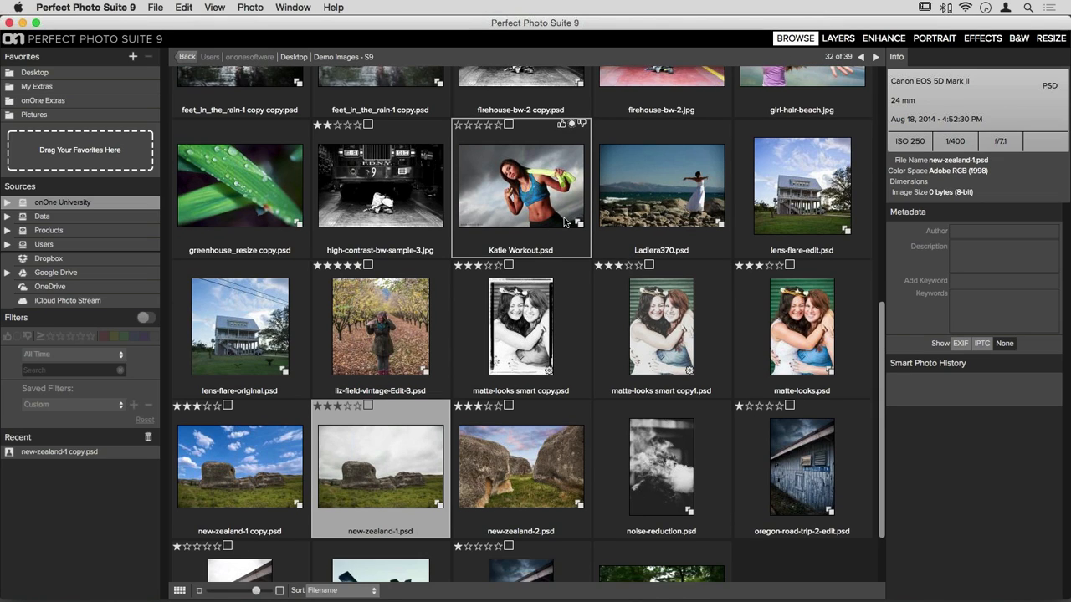
double_click(363, 378)
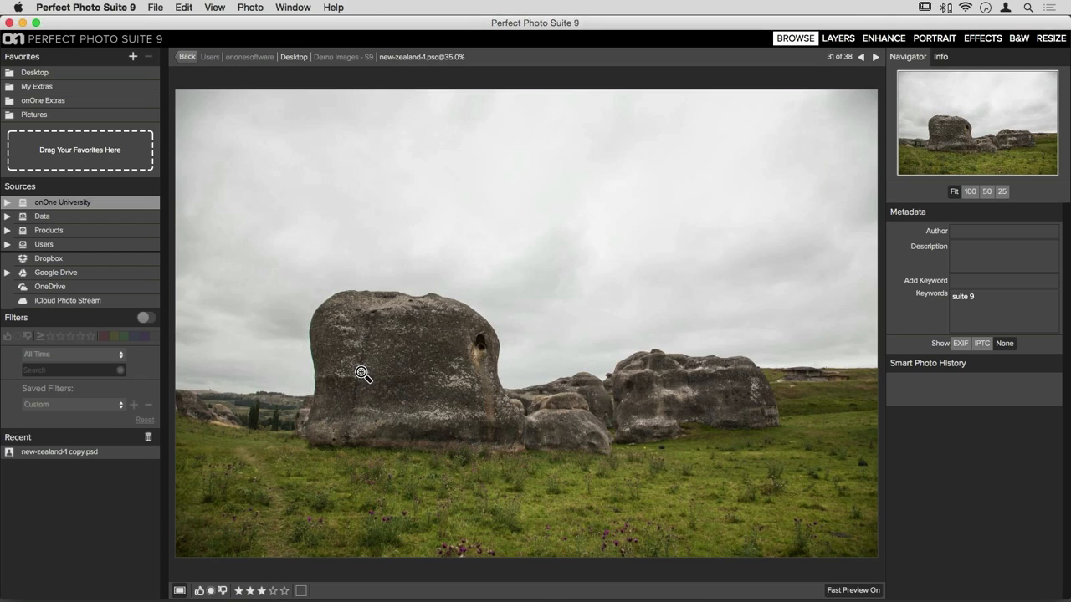
double_click(363, 374)
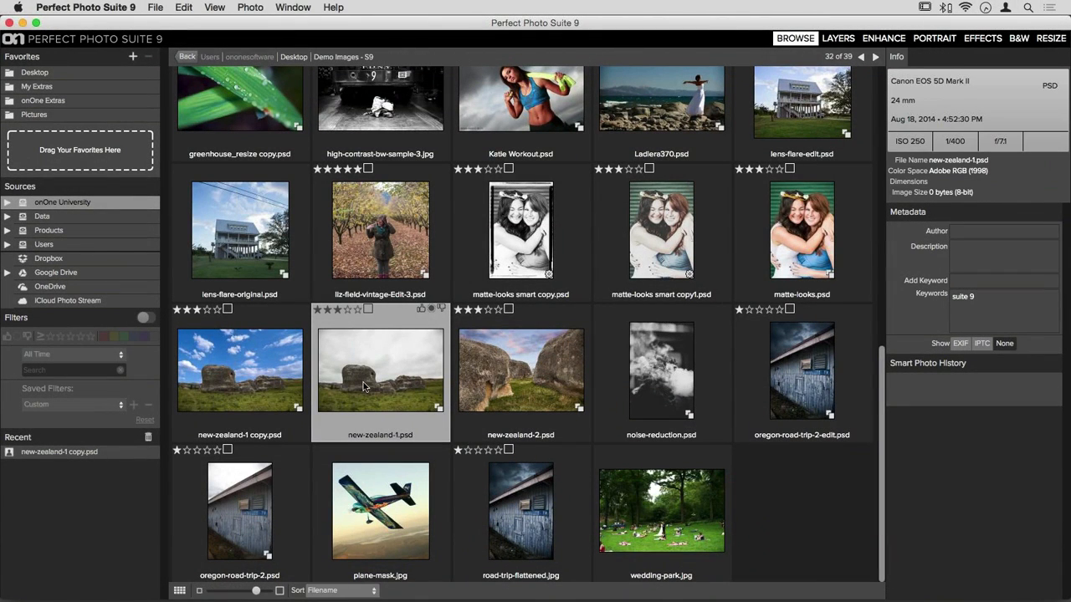
- Compare oregon-road-trip-2.psd with oregon-road-trip-2-edit.psd in full-size preview and return to the thumbnails
double_click(243, 491)
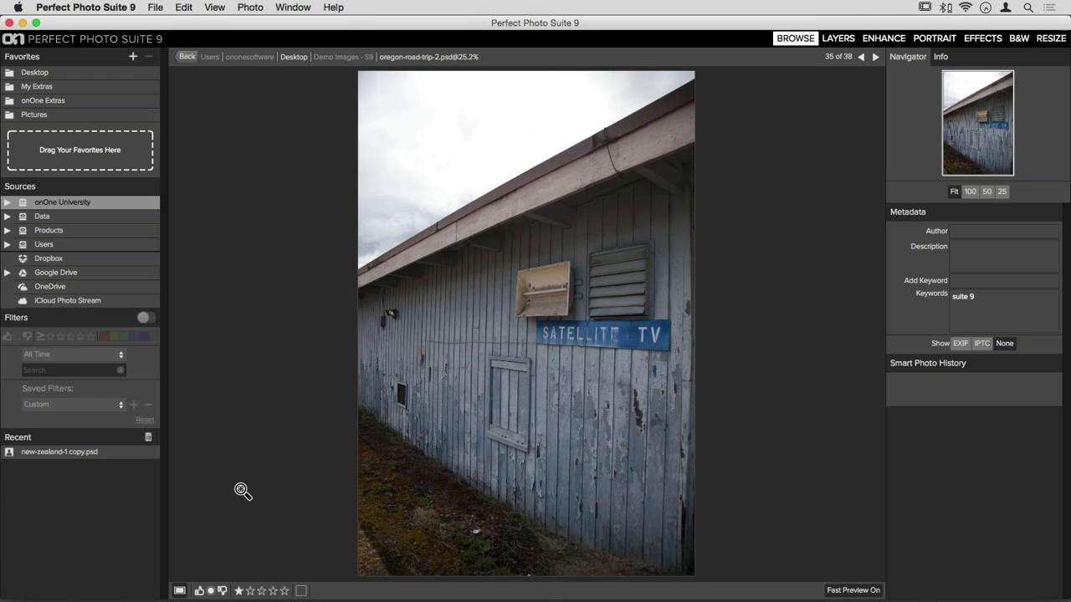
key(Left)
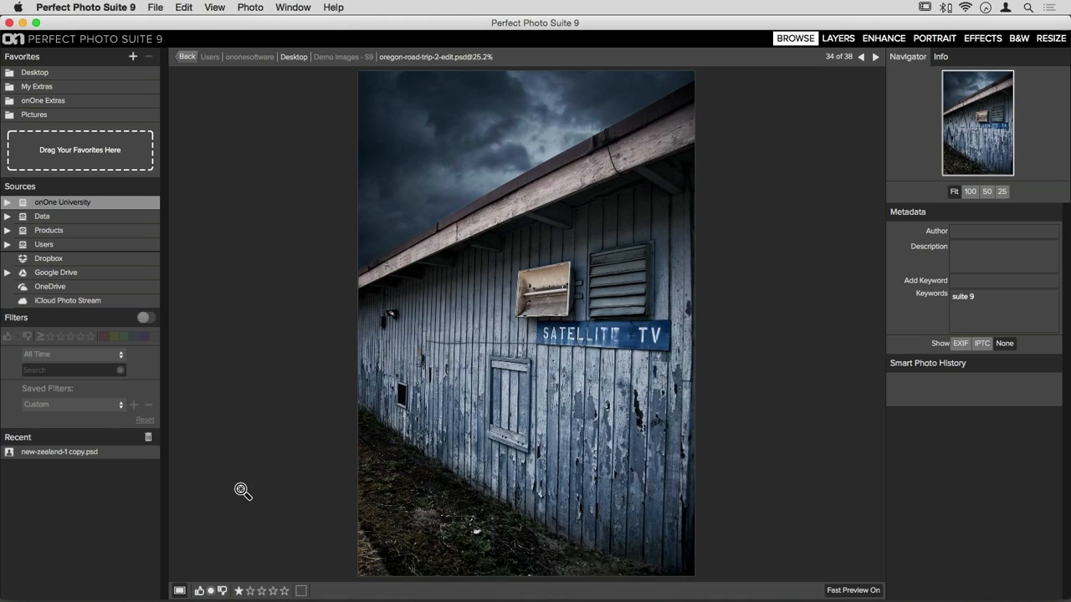
key(Right)
key(Left)
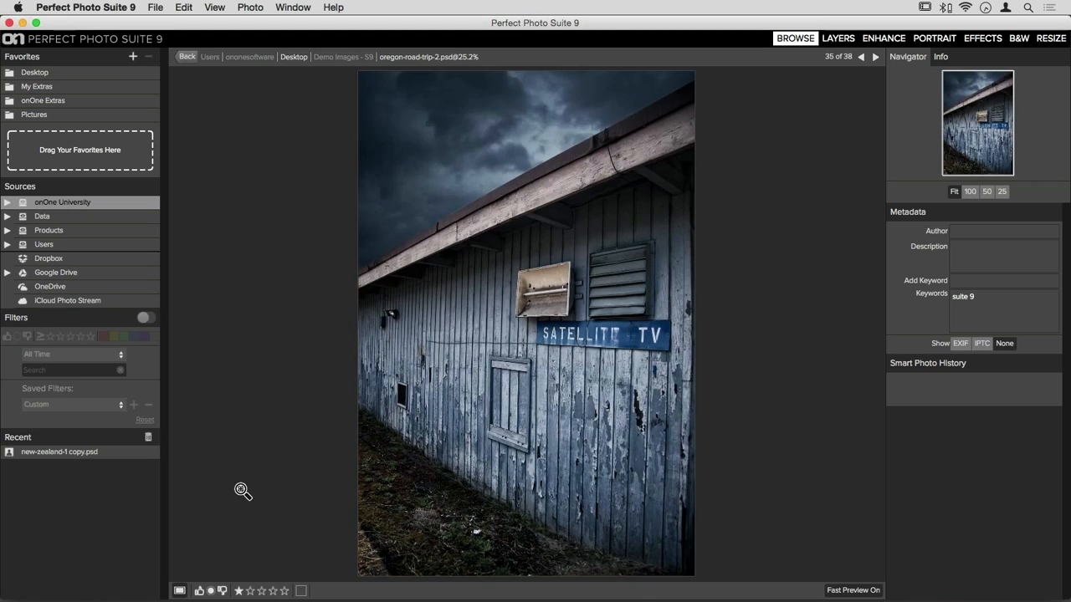
key(g)
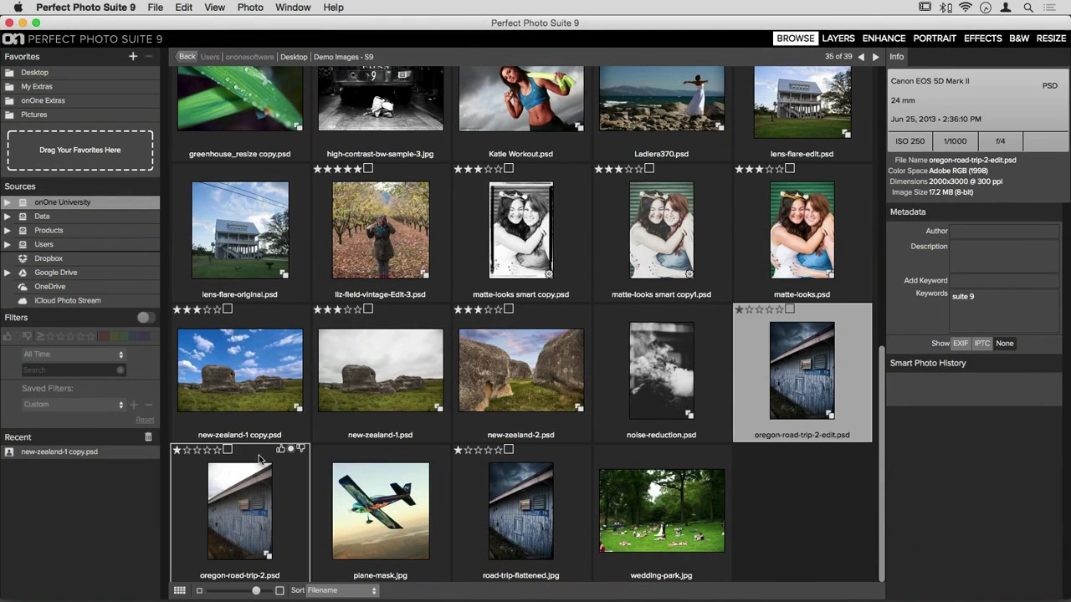
- Preview matte-looks.psd and adam_becca_20140621-350.psd at full size, returning to the thumbnails after each
double_click(797, 219)
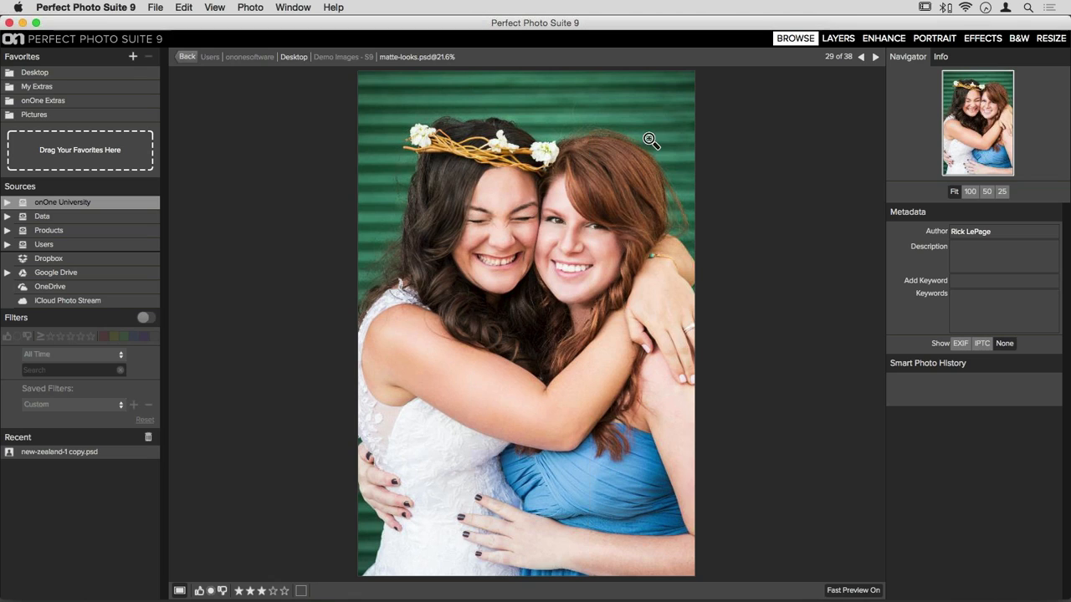
double_click(724, 306)
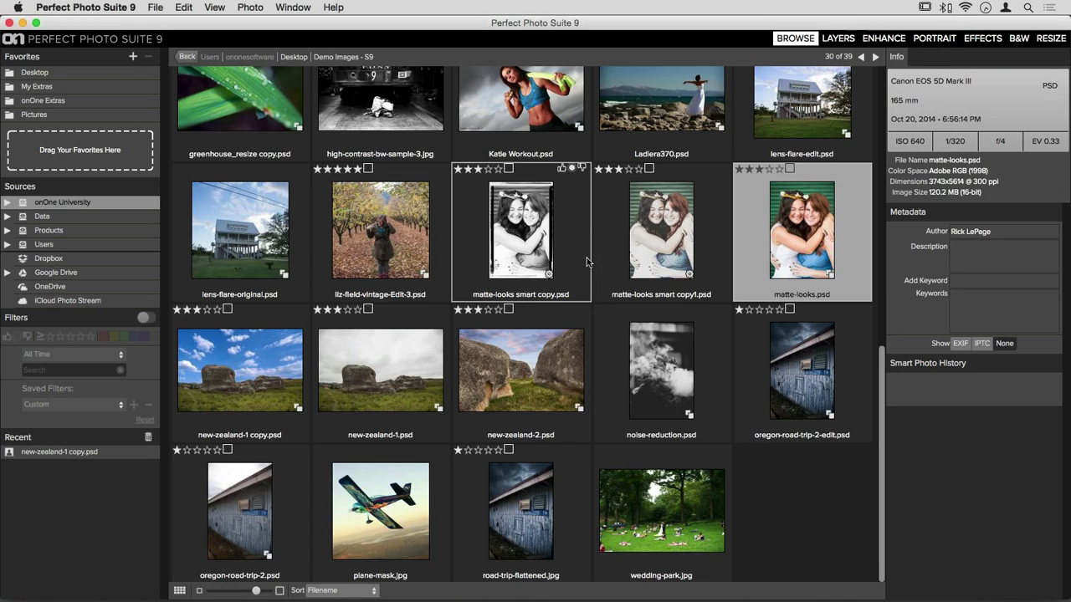
scroll(586, 257, up, 2)
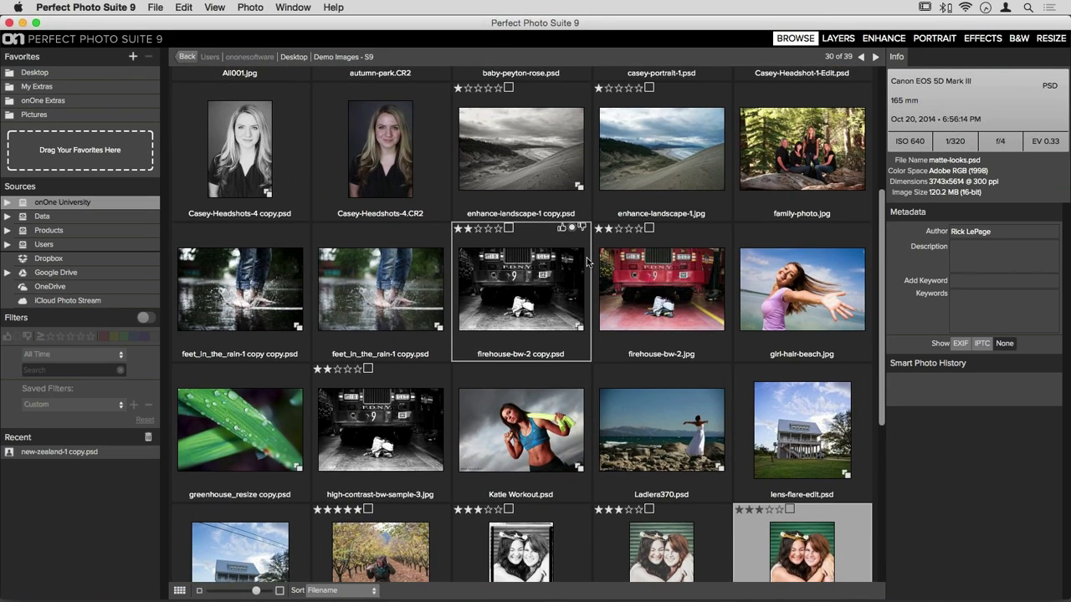
click(635, 398)
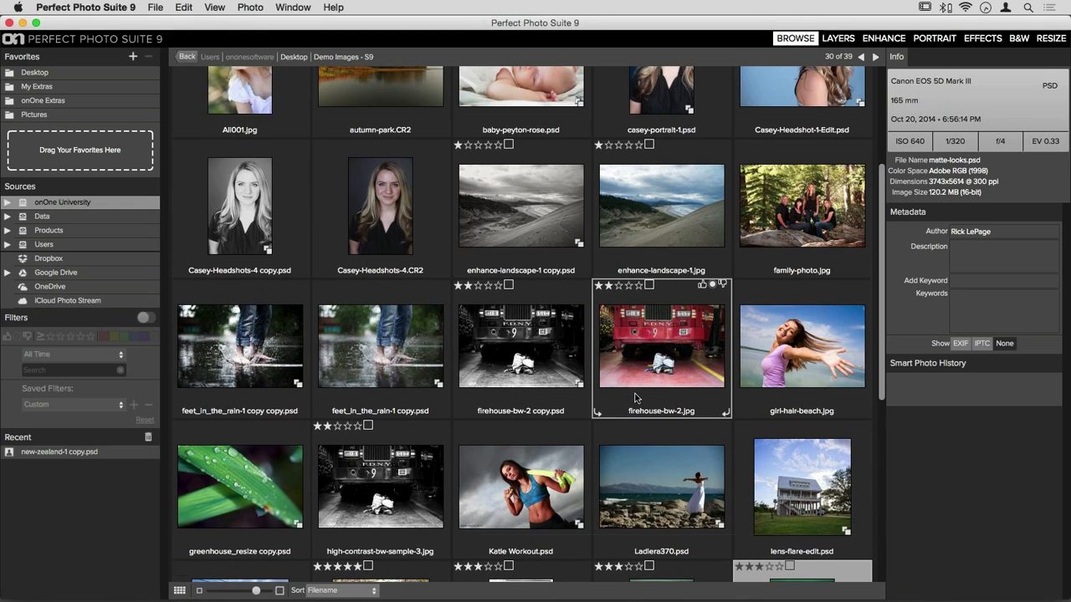
scroll(635, 398, up, 3)
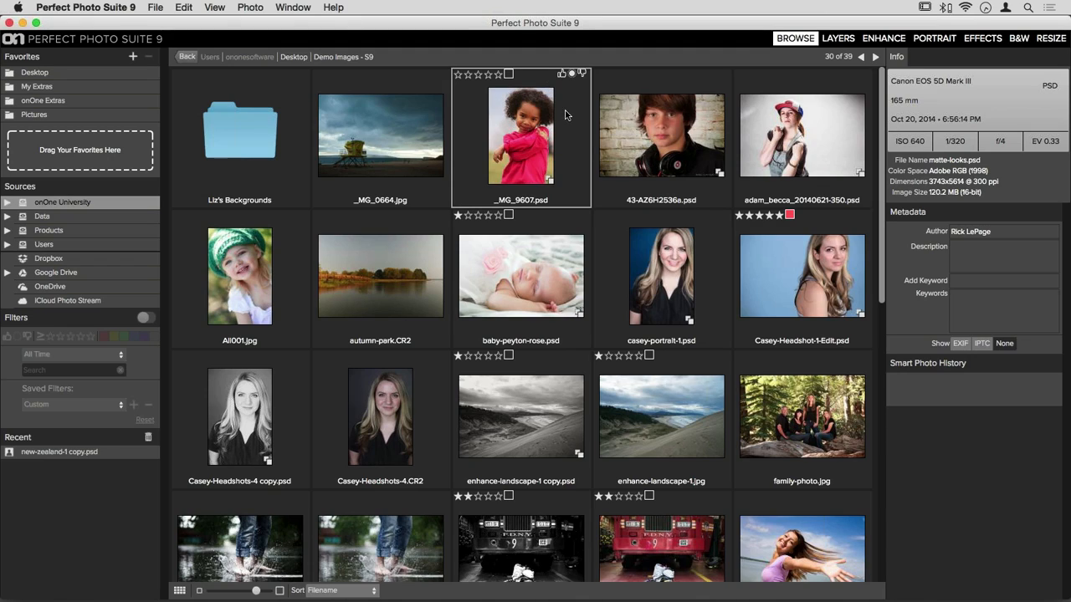
click(783, 132)
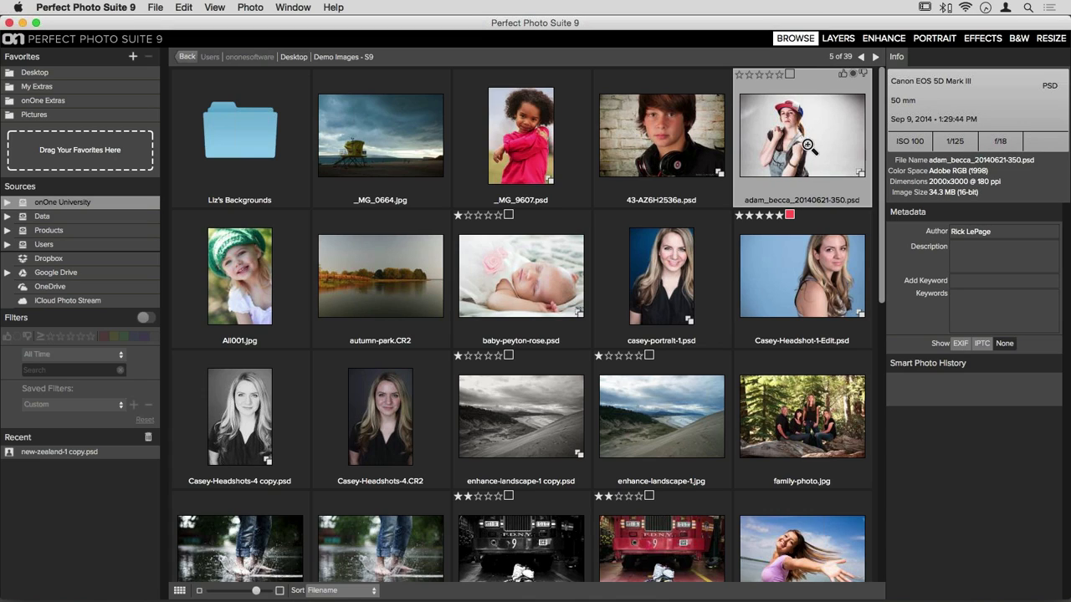
double_click(808, 145)
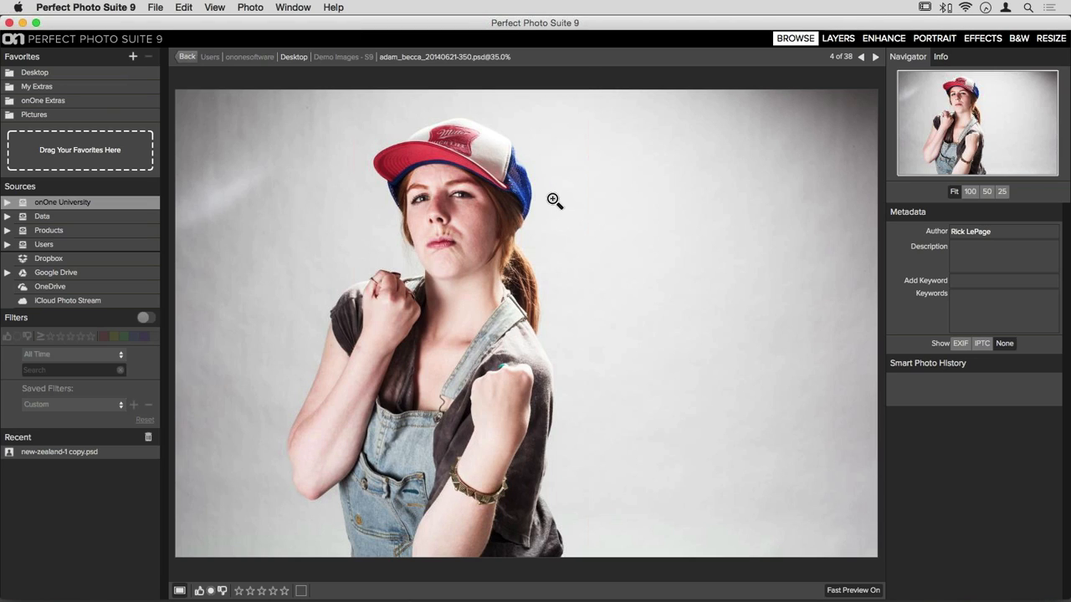
key(g)
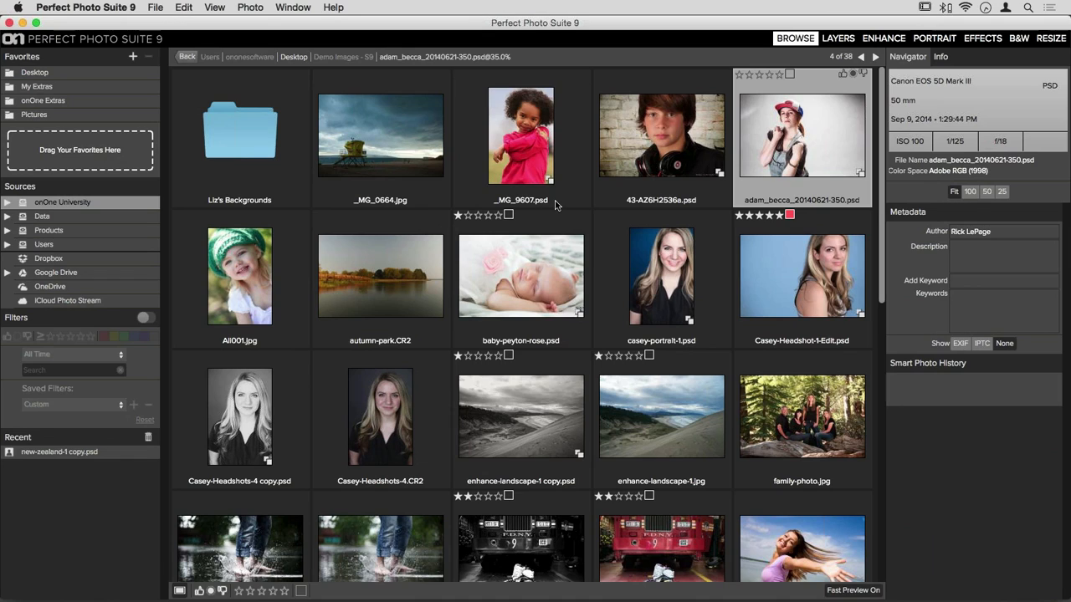
- Preview liz-field-vintage-Edit-3.psd and send it to the Layers module as a 16-bit, sRGB Photoshop copy at 300 pixels/inch
scroll(555, 293, down, 1)
scroll(555, 293, down, 10)
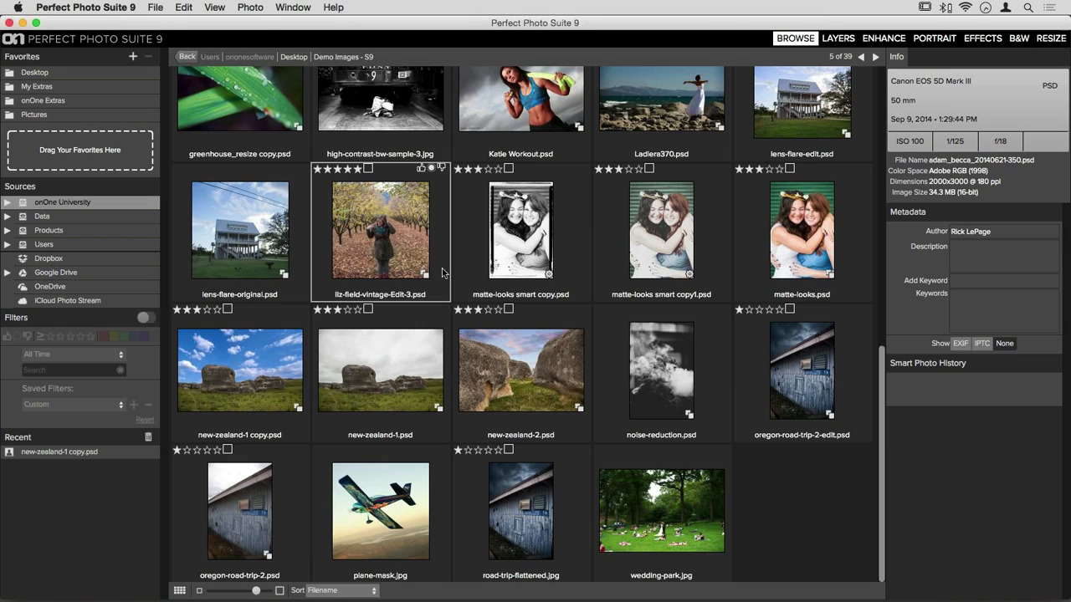
click(399, 262)
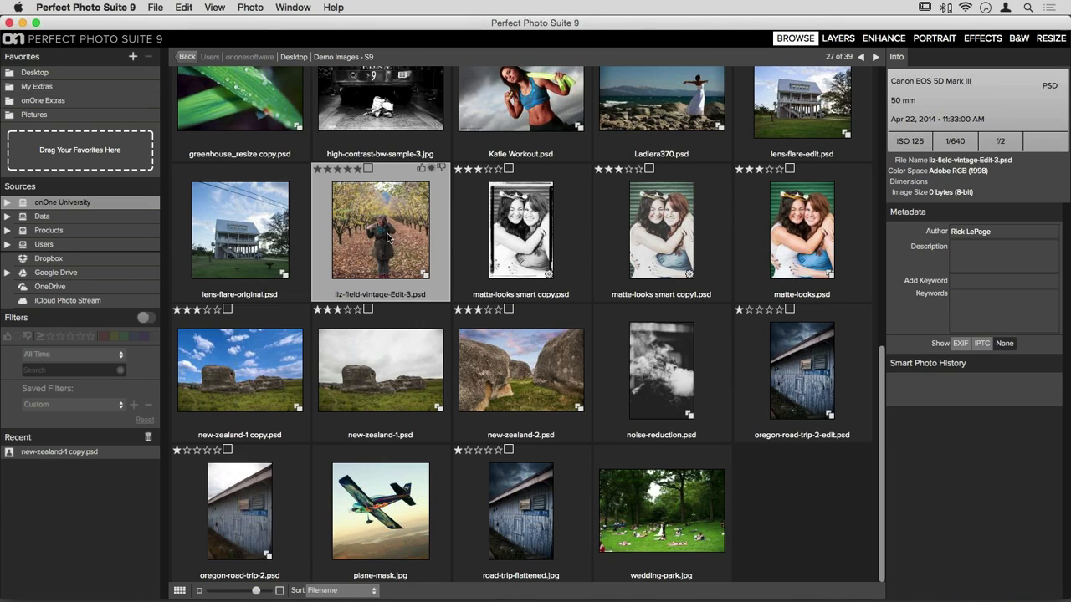
click(385, 233)
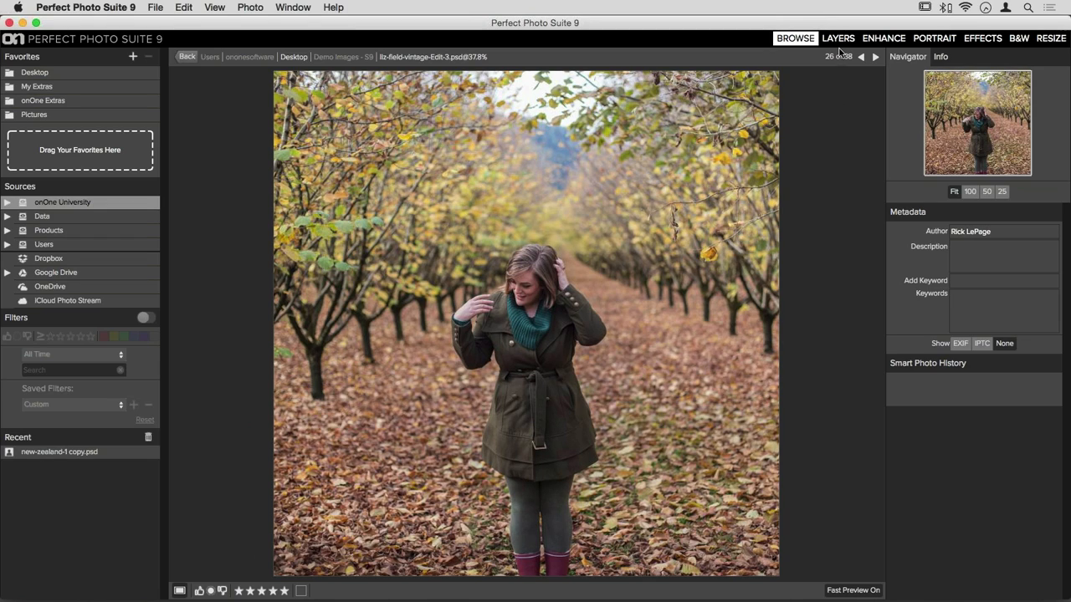
click(834, 38)
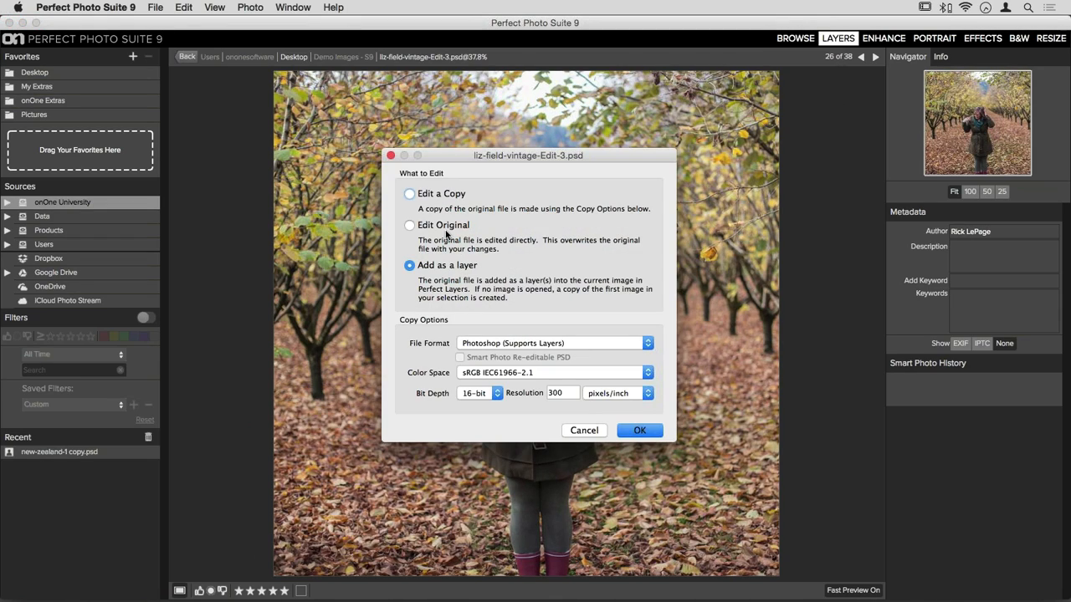
click(409, 194)
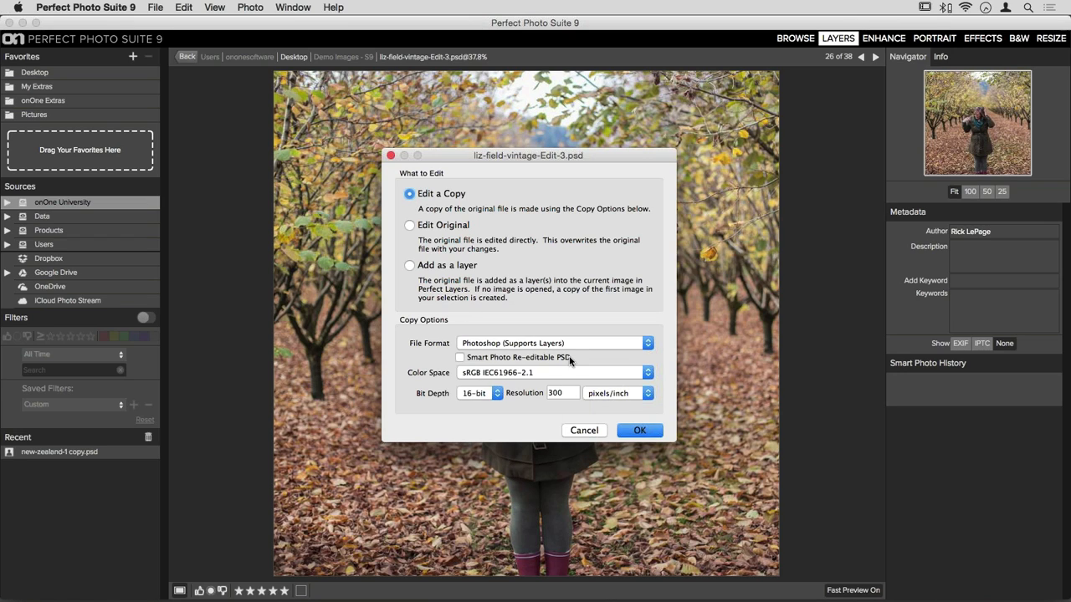
click(640, 430)
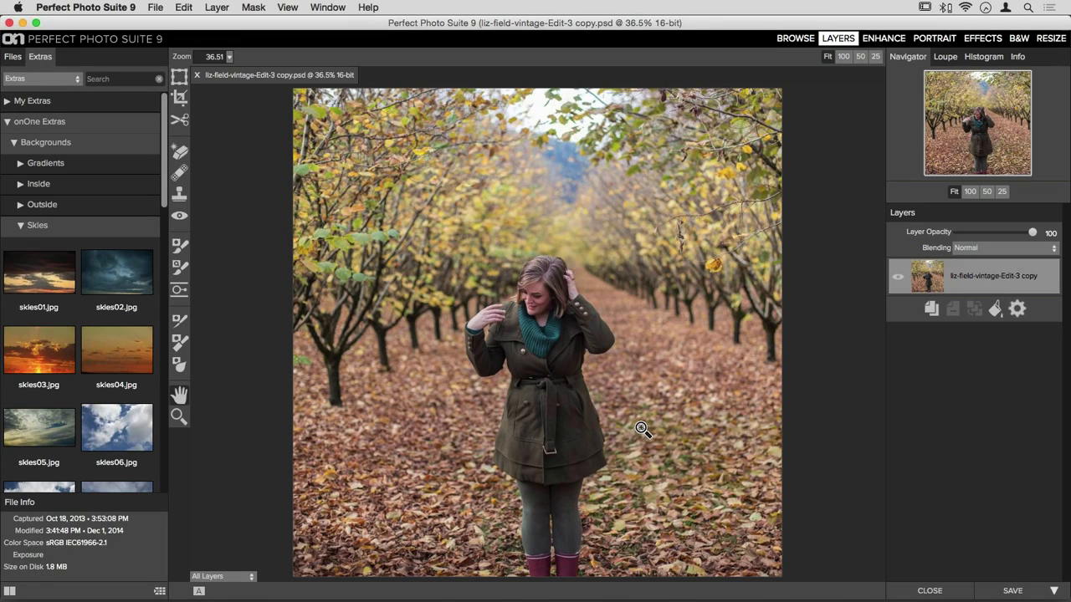
- Examine the woman's outline, hair and boots against the orchard background at 66.7% zoom and return to the fitted view
key(super+equal)
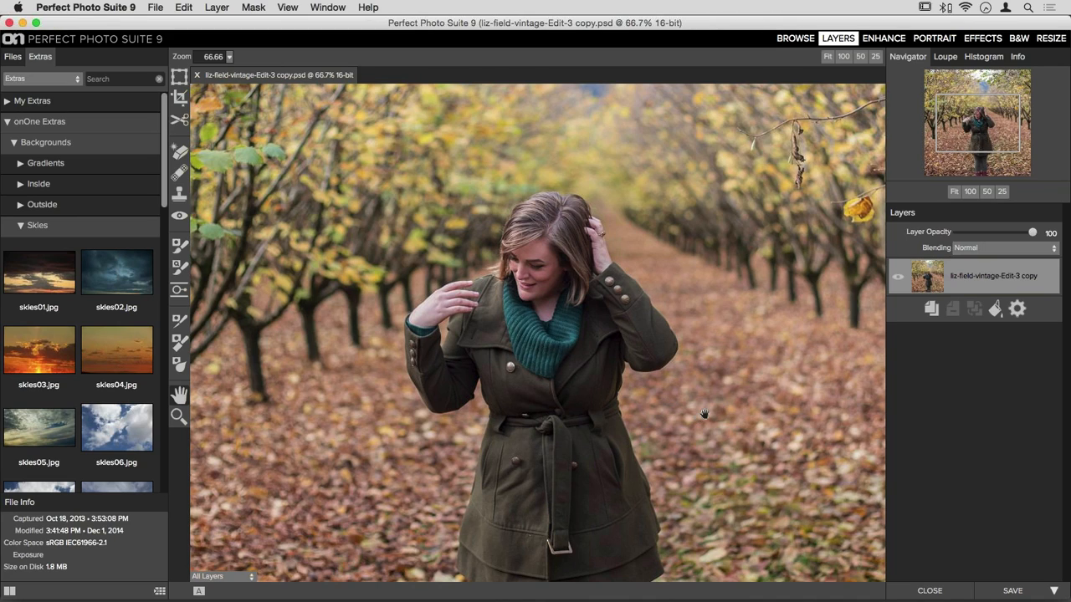
drag(705, 413, 572, 378)
drag(455, 536, 461, 417)
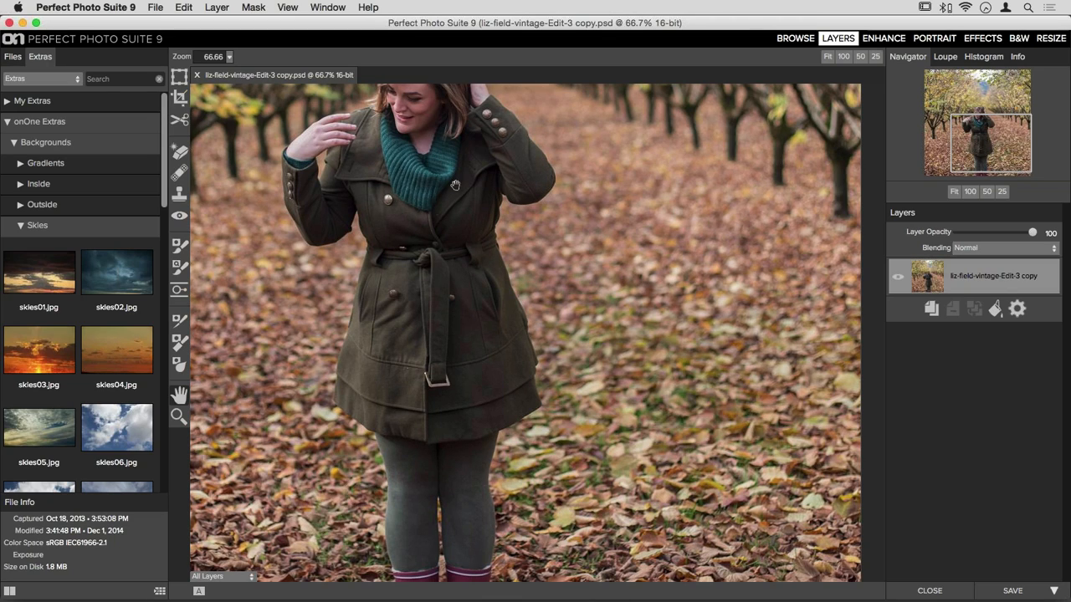
drag(470, 221, 485, 330)
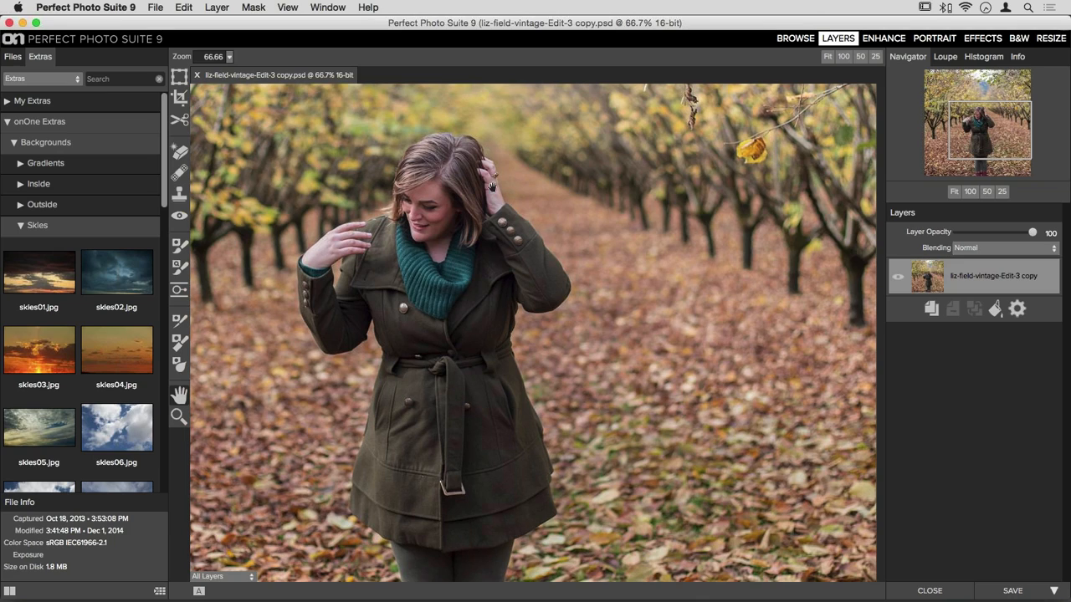
drag(498, 188, 594, 225)
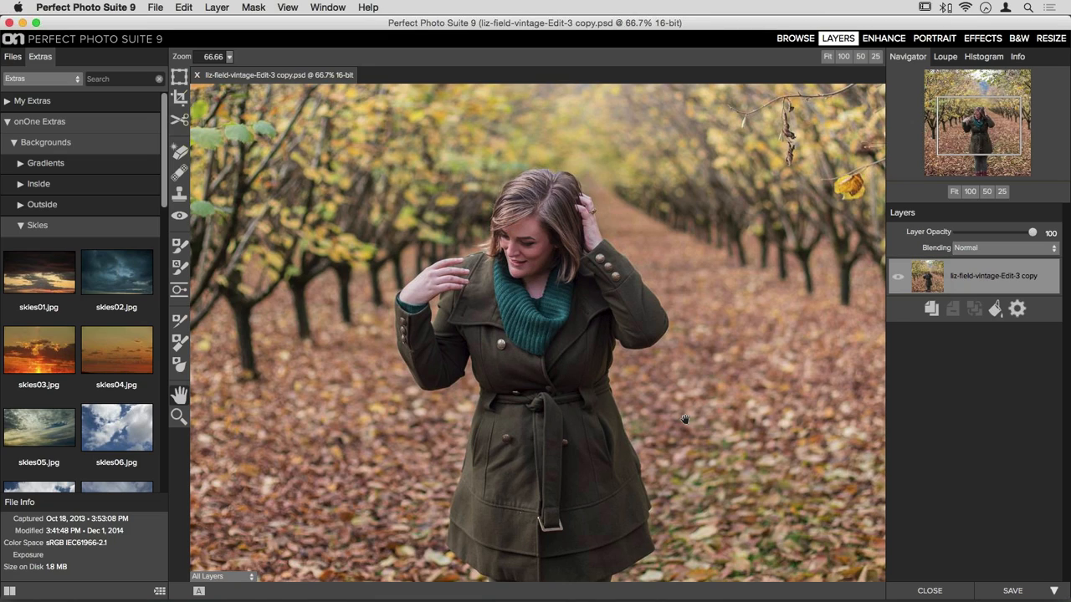
key(super+0)
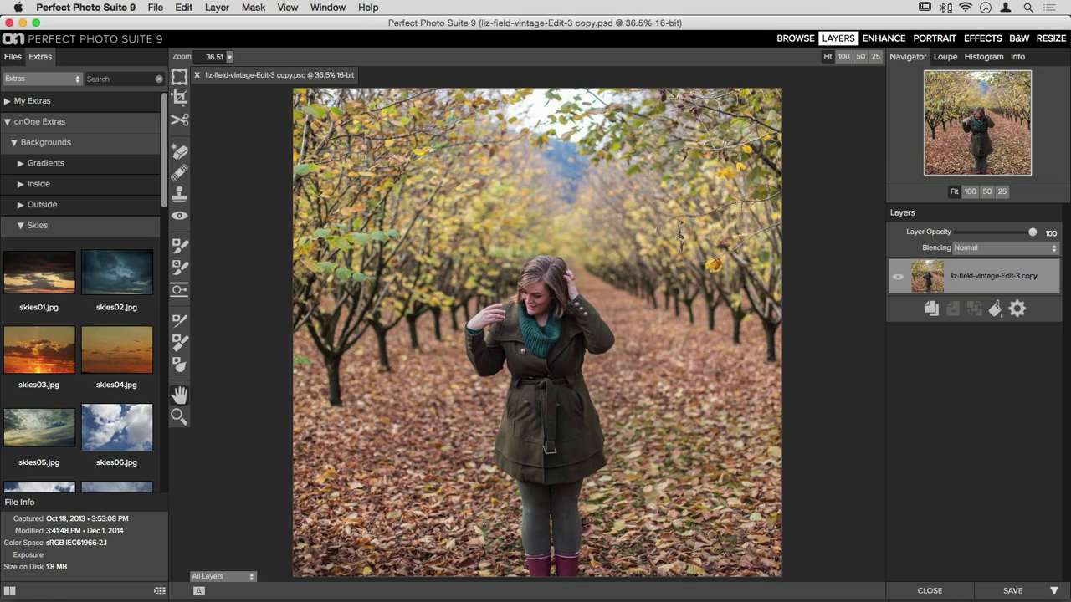
- Try to mask out the leaf-covered background with the Quick Mask Brush at size 250, and invert the resulting mask
click(177, 269)
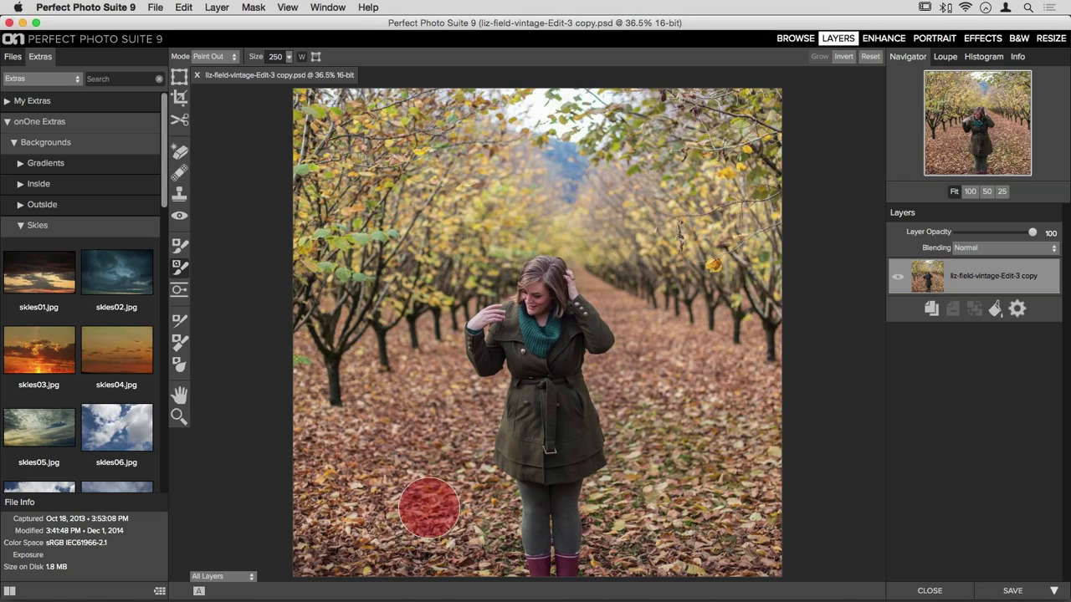
mouse_move(389, 540)
mouse_down()
mouse_move(364, 315)
mouse_move(448, 195)
mouse_move(632, 170)
mouse_move(686, 283)
mouse_move(708, 504)
mouse_up()
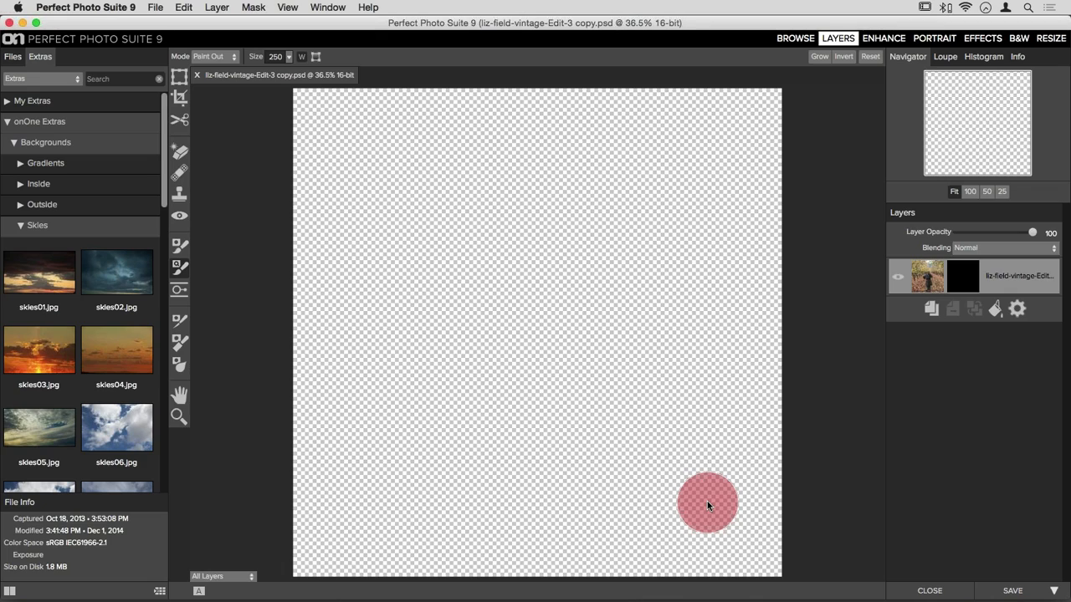
key(super+i)
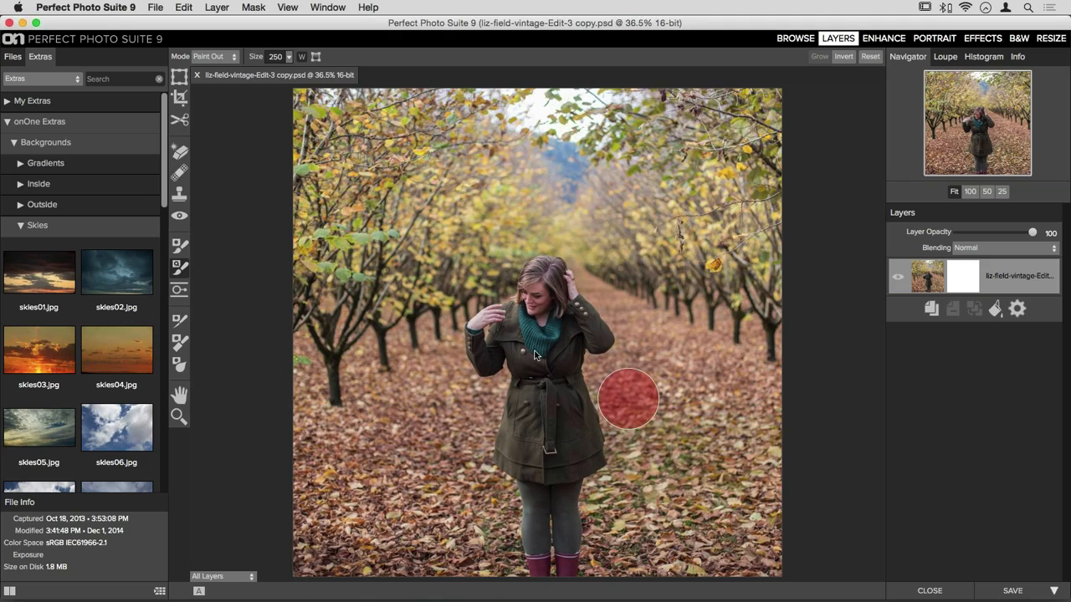
- Paint out the orchard background around the woman with an enlarged Masking Brush, leaving a wide margin around her body
click(176, 249)
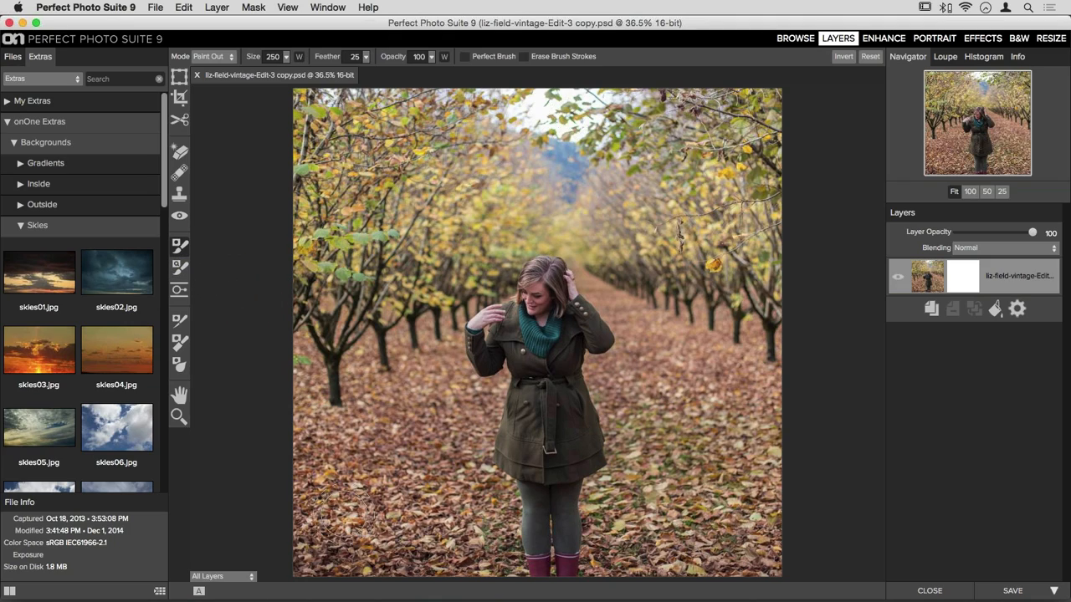
key(bracketright)
key(bracketright)
key(bracketright)
key(bracketright)
key(bracketright)
key(bracketleft)
key(bracketleft)
mouse_move(330, 515)
mouse_down()
mouse_move(343, 346)
mouse_move(326, 412)
mouse_move(327, 506)
mouse_move(348, 553)
mouse_move(397, 564)
mouse_move(346, 239)
mouse_move(342, 318)
mouse_up()
mouse_move(326, 125)
mouse_down()
mouse_move(664, 115)
mouse_move(373, 196)
mouse_move(386, 203)
mouse_move(609, 155)
mouse_move(702, 246)
mouse_move(705, 110)
mouse_move(792, 251)
mouse_move(774, 165)
mouse_move(781, 252)
mouse_move(770, 490)
mouse_move(740, 453)
mouse_move(710, 268)
mouse_move(630, 194)
mouse_move(690, 343)
mouse_move(682, 398)
mouse_move(677, 370)
mouse_move(669, 385)
mouse_move(680, 454)
mouse_move(653, 569)
mouse_move(721, 584)
mouse_move(681, 438)
mouse_move(661, 296)
mouse_move(626, 227)
mouse_move(648, 260)
mouse_up()
- Paint out more of the orchard around the woman's head and body with the Masking Brush at sizes 125 and 175
key(x)
key(bracketleft)
key(bracketleft)
key(bracketleft)
key(bracketleft)
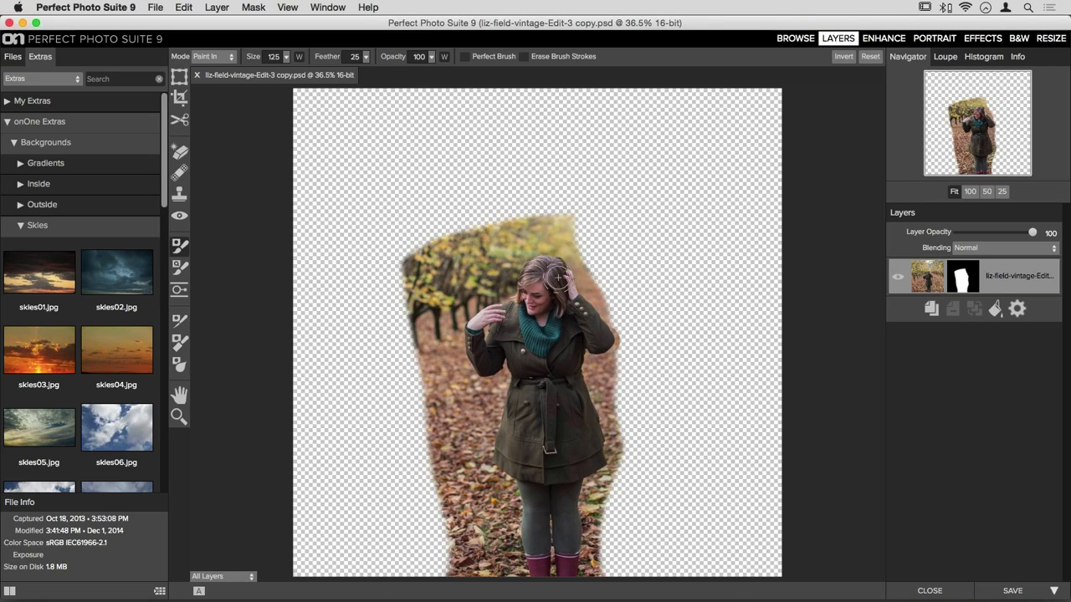
key(x)
mouse_move(577, 225)
mouse_down()
mouse_move(514, 227)
mouse_move(557, 215)
mouse_move(495, 224)
mouse_move(512, 246)
mouse_move(472, 212)
mouse_move(381, 325)
mouse_move(465, 230)
mouse_move(492, 241)
mouse_move(493, 263)
mouse_move(443, 286)
mouse_move(427, 318)
mouse_move(440, 426)
mouse_move(429, 350)
mouse_move(461, 410)
mouse_move(442, 498)
mouse_up()
key(bracketright)
key(bracketright)
mouse_move(459, 536)
mouse_down()
mouse_move(483, 494)
mouse_move(486, 549)
mouse_move(479, 564)
mouse_move(450, 565)
mouse_move(496, 573)
mouse_move(485, 507)
mouse_up()
- Try a size 175 paint-out stroke across the coat's hem with Perfect Brush off, and undo the stroke
key(super+equal)
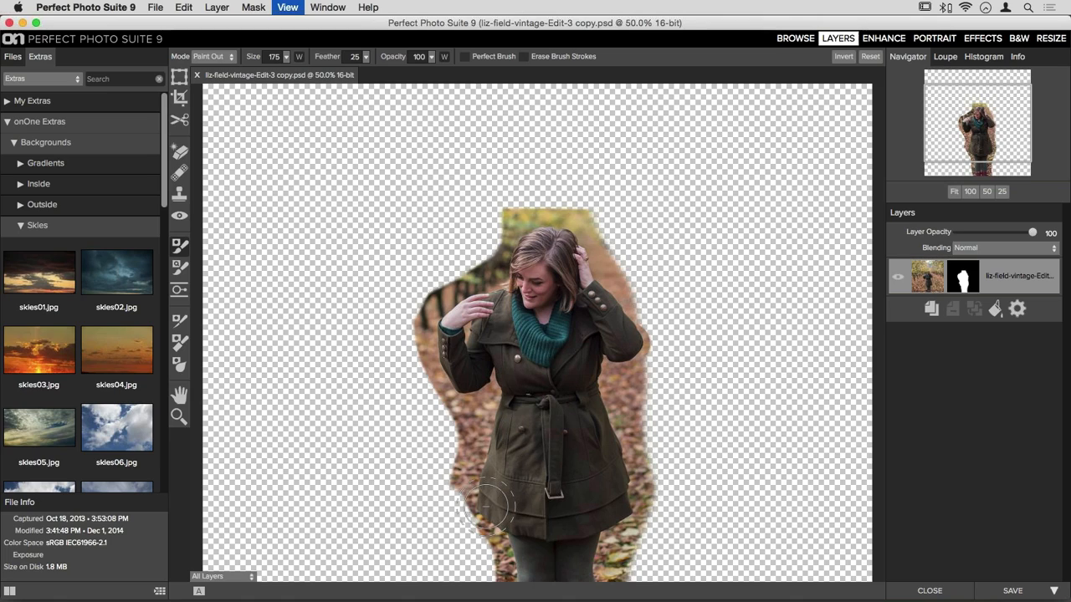
key(super+equal)
scroll(466, 292, down, 6)
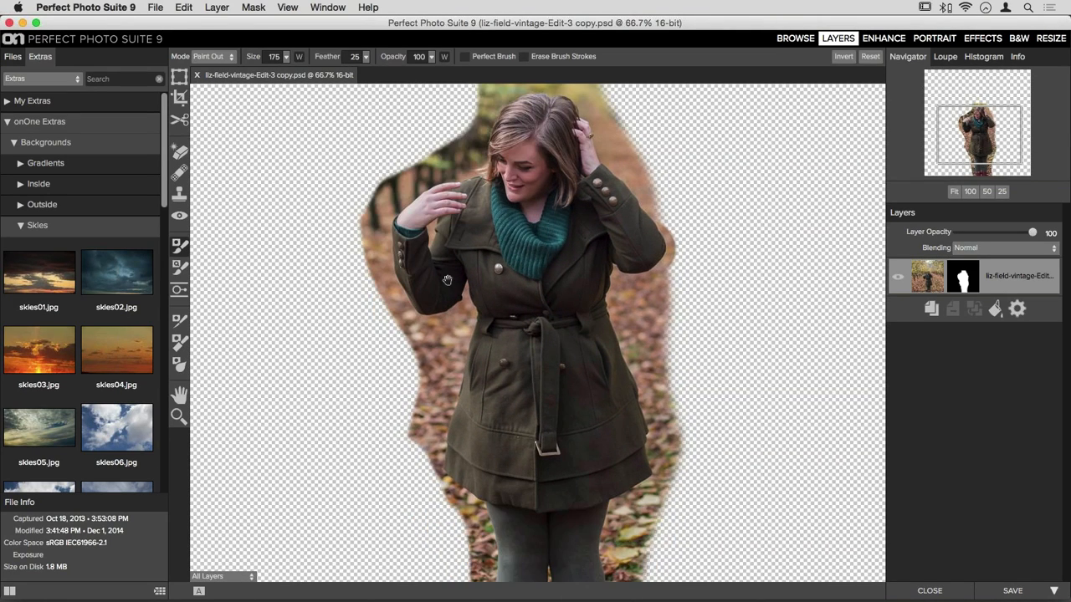
scroll(468, 297, right, 2)
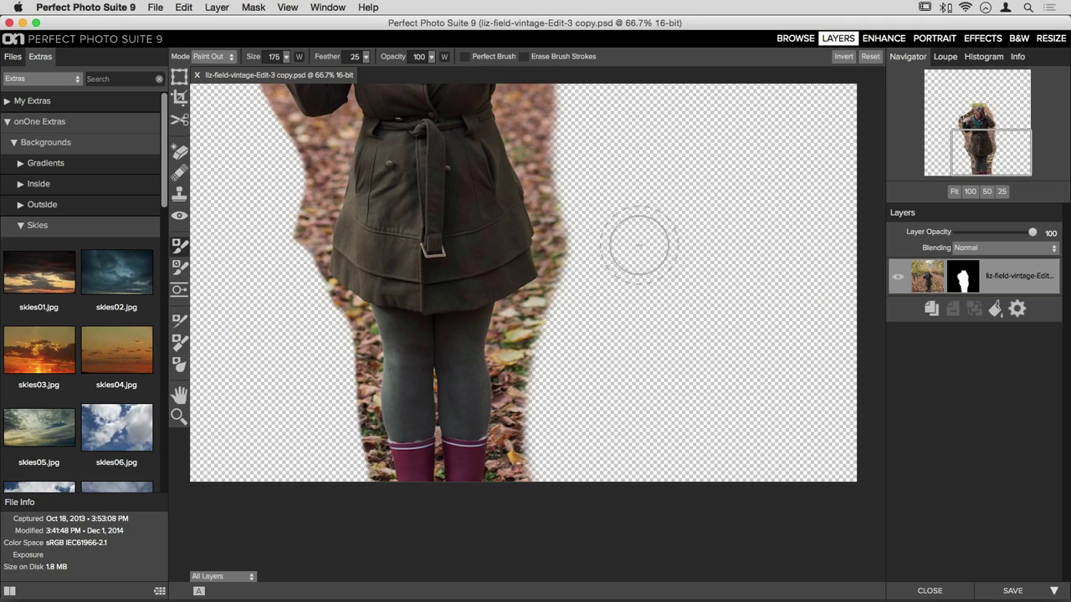
mouse_move(600, 215)
mouse_down()
mouse_move(453, 271)
mouse_move(589, 232)
mouse_move(485, 272)
mouse_move(569, 265)
mouse_move(528, 318)
mouse_move(505, 253)
mouse_move(511, 276)
mouse_move(535, 208)
mouse_move(543, 238)
mouse_move(530, 189)
mouse_up()
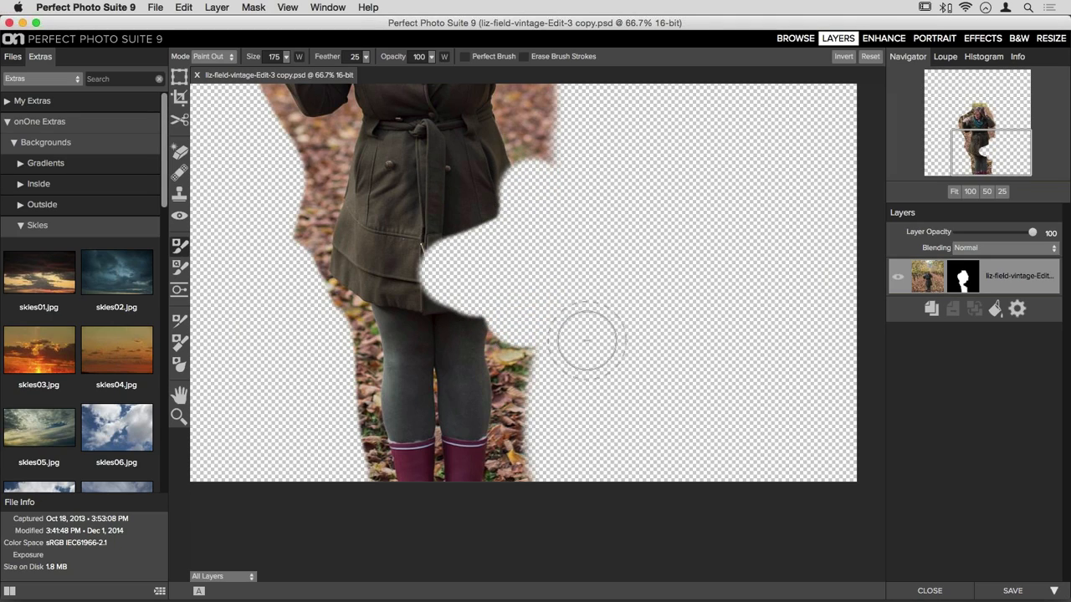
key(super+z)
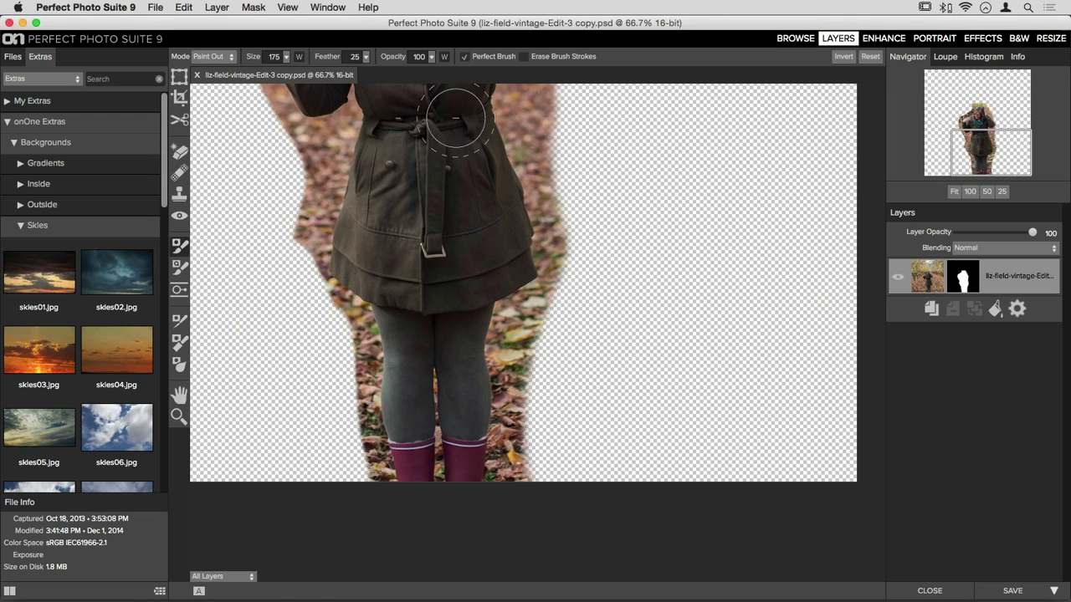
- Paint out the background closer to the woman's legs, coat, arms and head with the Masking Brush at sizes 150 and 125
key(bracketleft)
key(bracketleft)
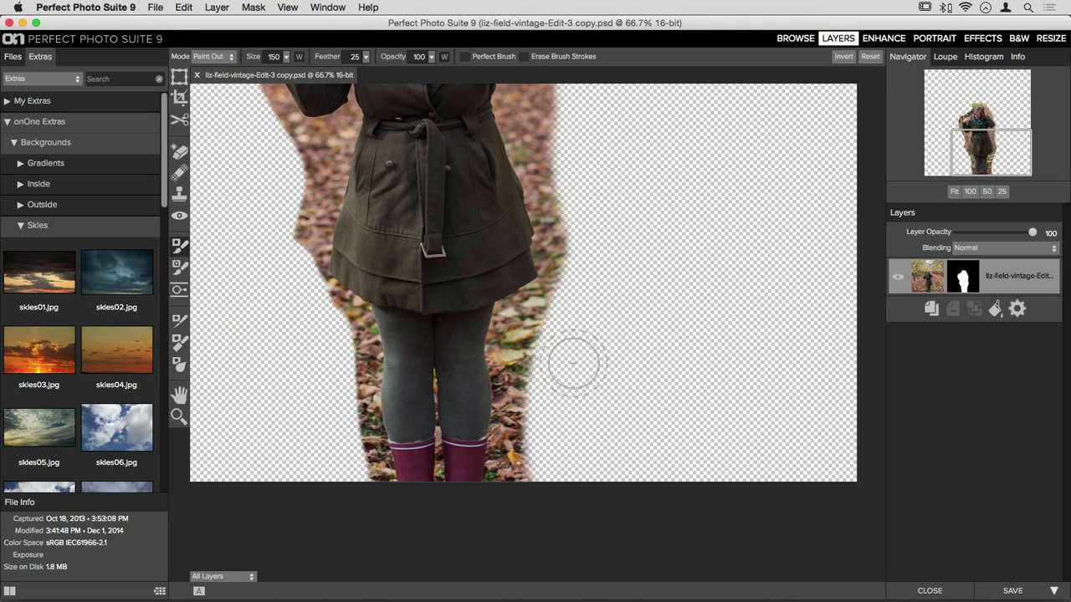
drag(524, 332, 526, 485)
mouse_move(572, 256)
mouse_down()
mouse_move(566, 187)
mouse_move(530, 112)
mouse_move(554, 205)
mouse_move(586, 222)
mouse_move(543, 366)
mouse_up()
drag(537, 208, 473, 132)
drag(431, 193, 475, 307)
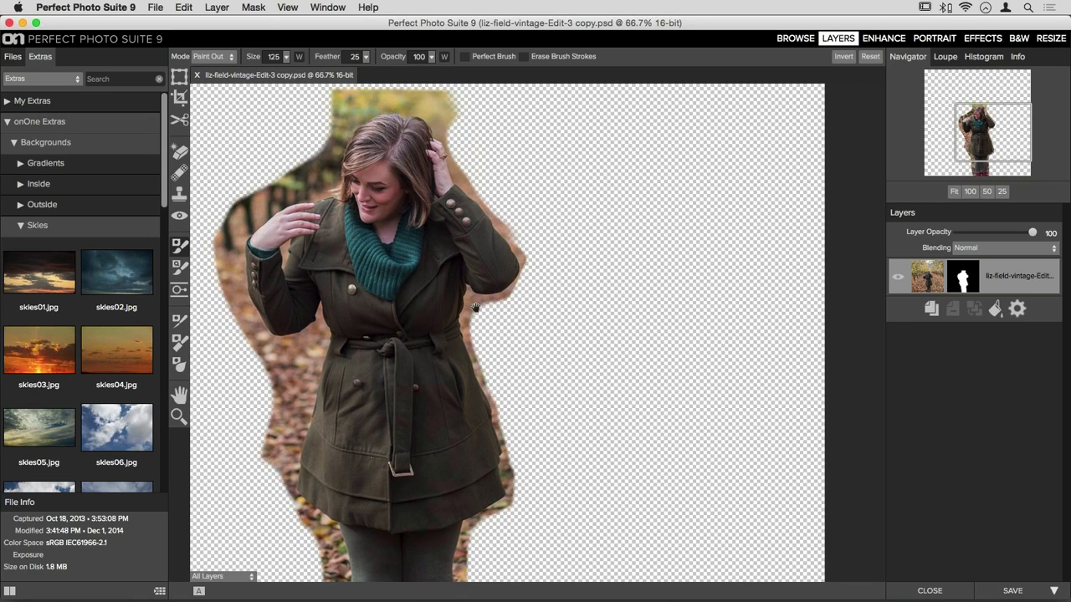
mouse_move(368, 270)
mouse_down()
mouse_move(356, 298)
mouse_move(297, 326)
mouse_move(261, 380)
mouse_move(258, 435)
mouse_move(293, 498)
mouse_move(315, 517)
mouse_move(326, 513)
mouse_move(317, 538)
mouse_up()
drag(391, 527, 400, 376)
drag(352, 351, 325, 450)
mouse_move(461, 489)
mouse_down()
mouse_move(424, 353)
mouse_move(372, 286)
mouse_up()
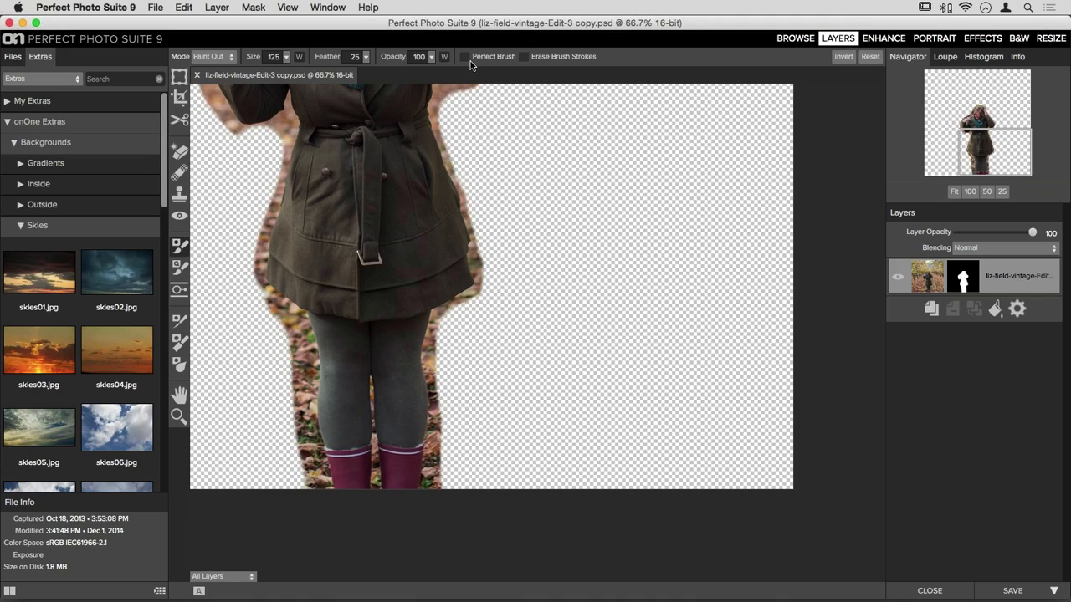
- Paint out the leaves along one leg and the coat's hem with Perfect Brush enabled and the size reduced to 45
key(bracketleft)
key(bracketleft)
key(bracketleft)
mouse_move(435, 340)
mouse_down()
mouse_move(437, 330)
mouse_move(442, 357)
mouse_up()
key(bracketleft)
key(bracketleft)
key(bracketleft)
key(bracketleft)
mouse_move(460, 306)
mouse_down()
mouse_move(465, 298)
mouse_move(481, 291)
mouse_move(474, 252)
mouse_move(483, 294)
mouse_move(477, 249)
mouse_up()
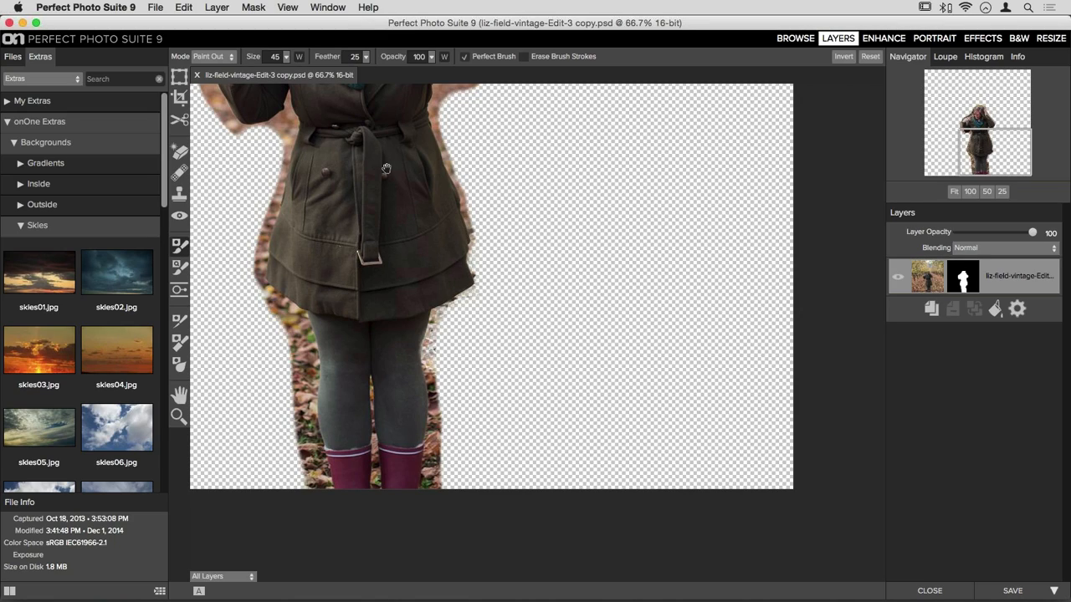
- Mask out the background in the gap between the bent elbow and the coat at 200% zoom, refining with Perfect Brush at size 20
drag(364, 153, 534, 263)
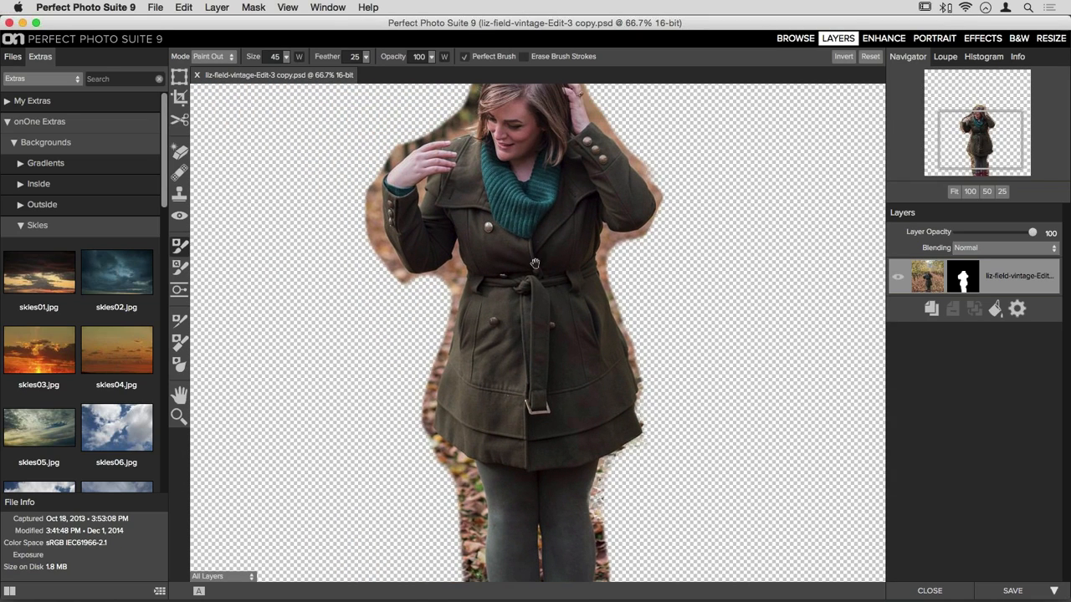
key(super+equal)
key(super+equal)
drag(481, 298, 603, 454)
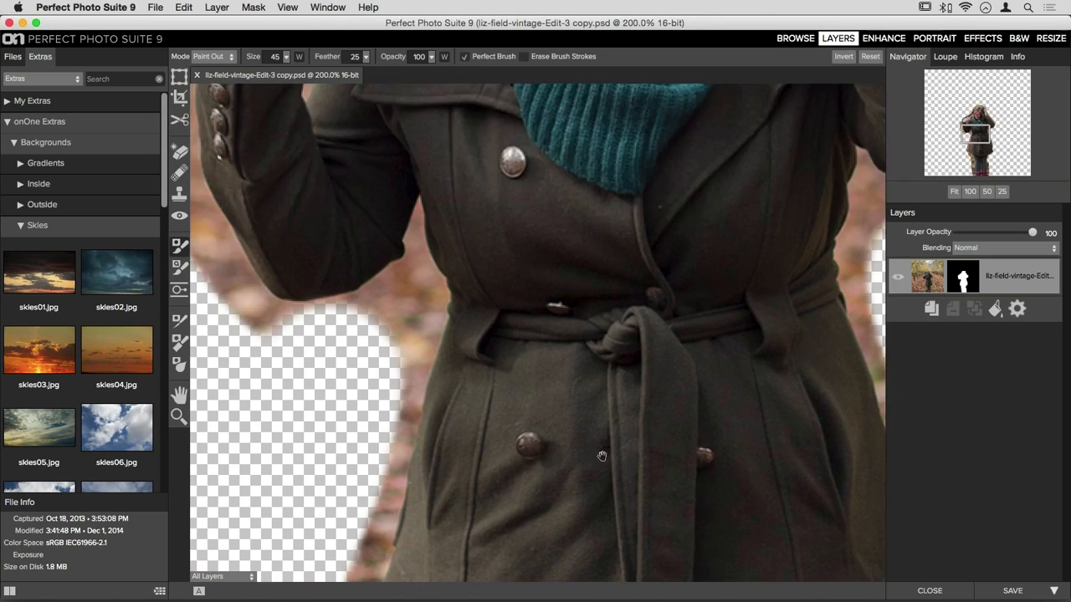
drag(457, 387, 631, 368)
mouse_move(569, 338)
mouse_down()
mouse_move(595, 254)
mouse_move(537, 293)
mouse_move(564, 277)
mouse_move(496, 305)
mouse_move(439, 308)
mouse_move(399, 246)
mouse_move(461, 322)
mouse_move(408, 250)
mouse_move(472, 323)
mouse_move(404, 289)
mouse_move(481, 324)
mouse_move(521, 326)
mouse_move(486, 322)
mouse_move(502, 310)
mouse_move(470, 311)
mouse_move(532, 301)
mouse_move(568, 369)
mouse_move(590, 299)
mouse_up()
key(bracketleft)
key(bracketleft)
key(bracketleft)
key(bracketleft)
key(bracketleft)
drag(594, 256, 590, 204)
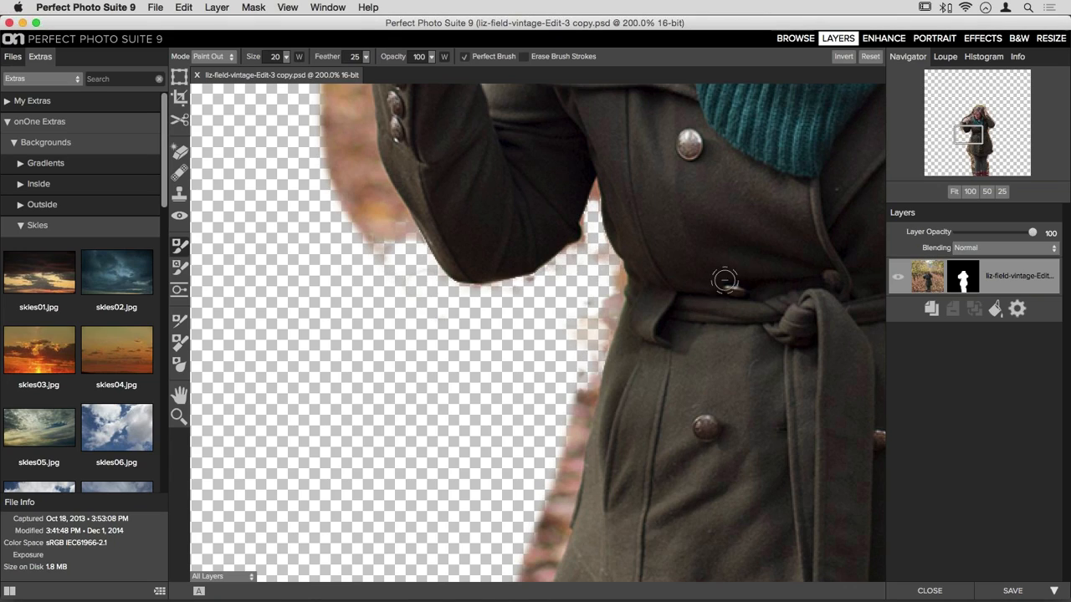
drag(593, 210, 595, 181)
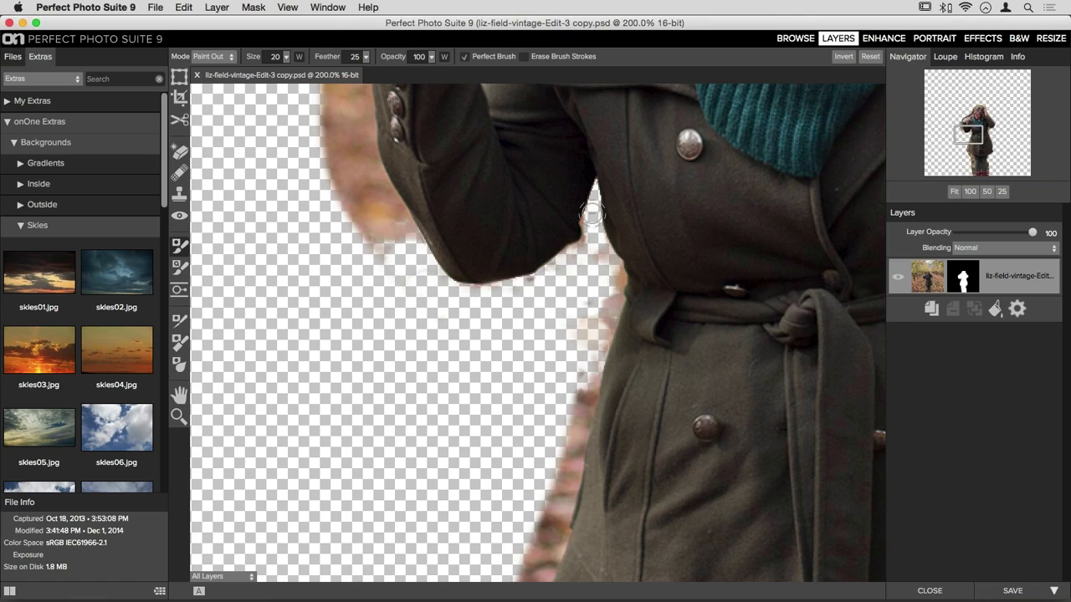
mouse_move(589, 220)
mouse_down()
mouse_move(581, 248)
mouse_move(524, 284)
mouse_up()
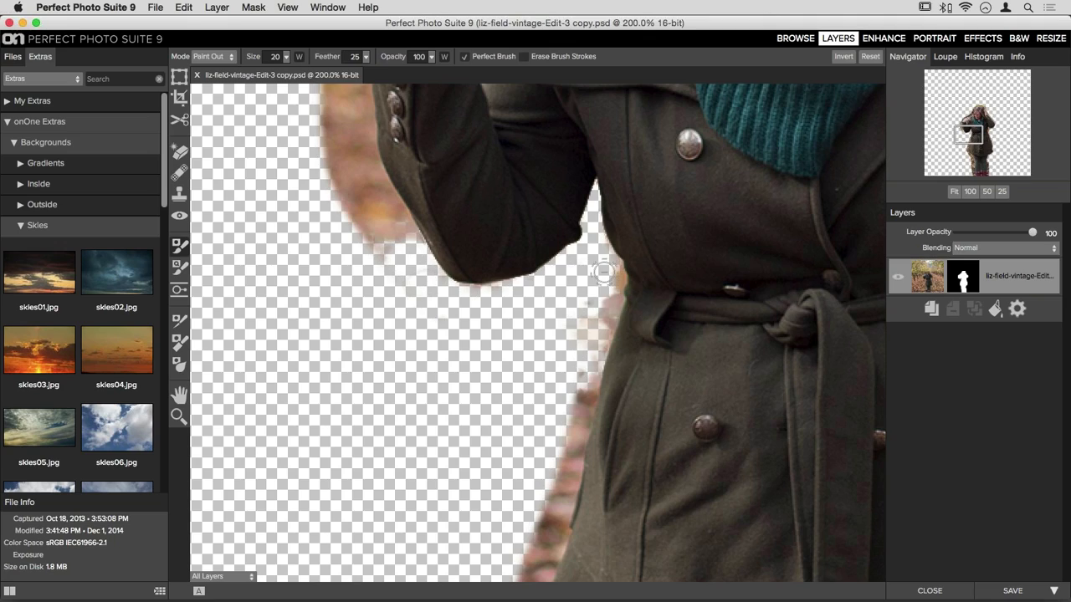
- Paint out the leaves along the coat's waist, under the elbow and beside the outer sleeve with the size 20 brush
mouse_move(607, 256)
mouse_down()
mouse_move(620, 279)
mouse_move(596, 352)
mouse_move(610, 301)
mouse_move(574, 358)
mouse_move(592, 291)
mouse_move(579, 344)
mouse_move(615, 290)
mouse_move(581, 425)
mouse_move(585, 357)
mouse_move(569, 437)
mouse_move(599, 364)
mouse_move(557, 496)
mouse_move(567, 424)
mouse_up()
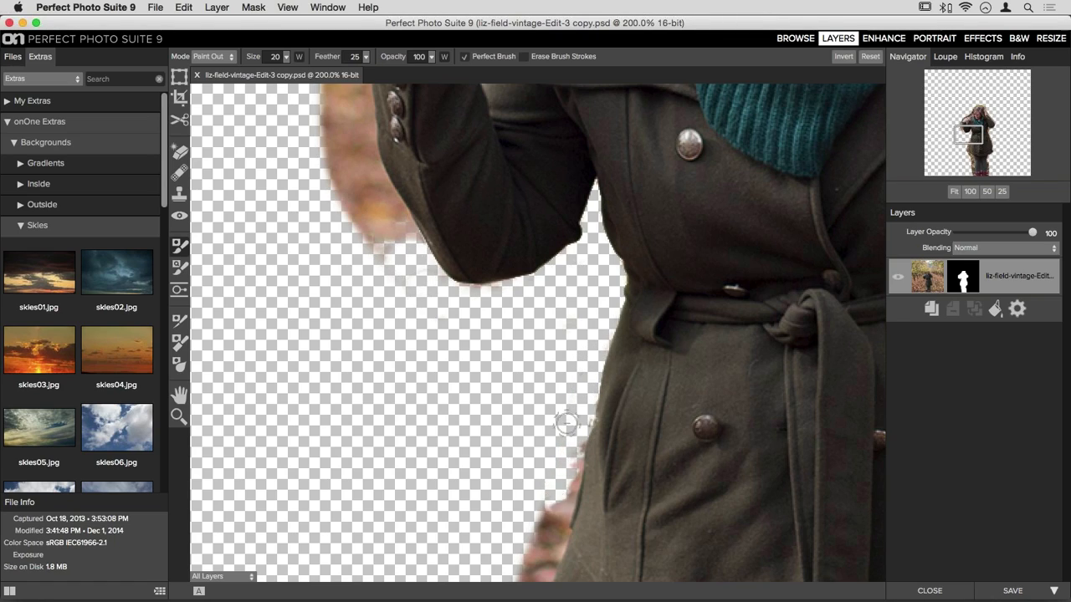
mouse_move(370, 247)
mouse_down()
mouse_move(368, 197)
mouse_move(328, 158)
mouse_move(370, 235)
mouse_move(356, 181)
mouse_move(405, 260)
mouse_move(378, 199)
mouse_move(397, 219)
mouse_move(415, 260)
mouse_move(399, 212)
mouse_move(442, 290)
mouse_move(410, 267)
mouse_move(437, 318)
mouse_move(416, 276)
mouse_move(477, 290)
mouse_move(556, 277)
mouse_up()
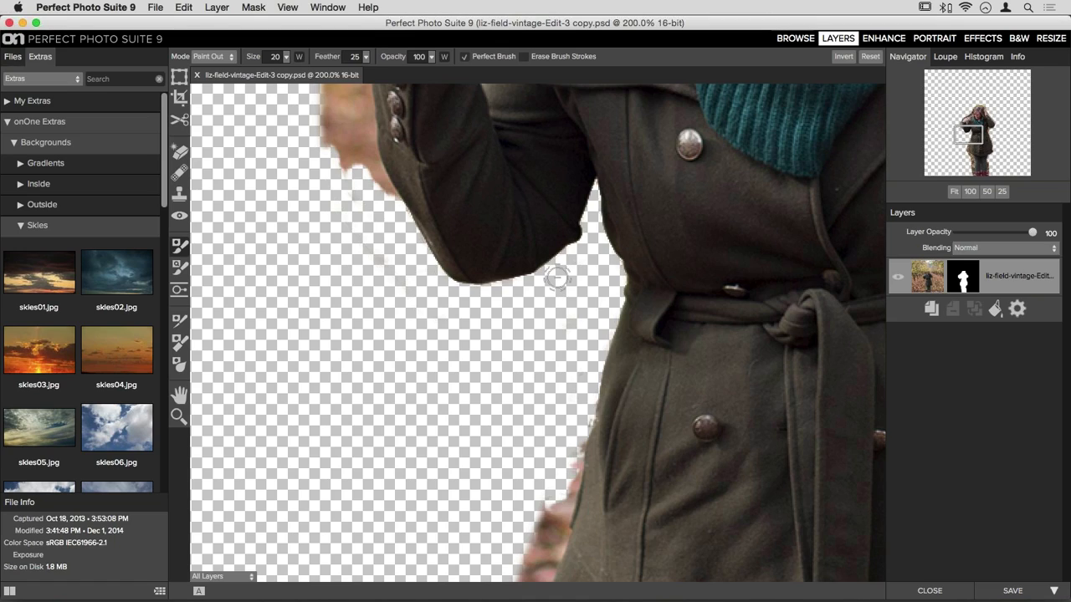
drag(356, 170, 416, 265)
mouse_move(474, 343)
mouse_down()
mouse_move(424, 307)
mouse_move(399, 224)
mouse_move(422, 297)
mouse_move(380, 228)
mouse_move(395, 179)
mouse_move(388, 191)
mouse_move(371, 156)
mouse_move(385, 239)
mouse_move(385, 155)
mouse_up()
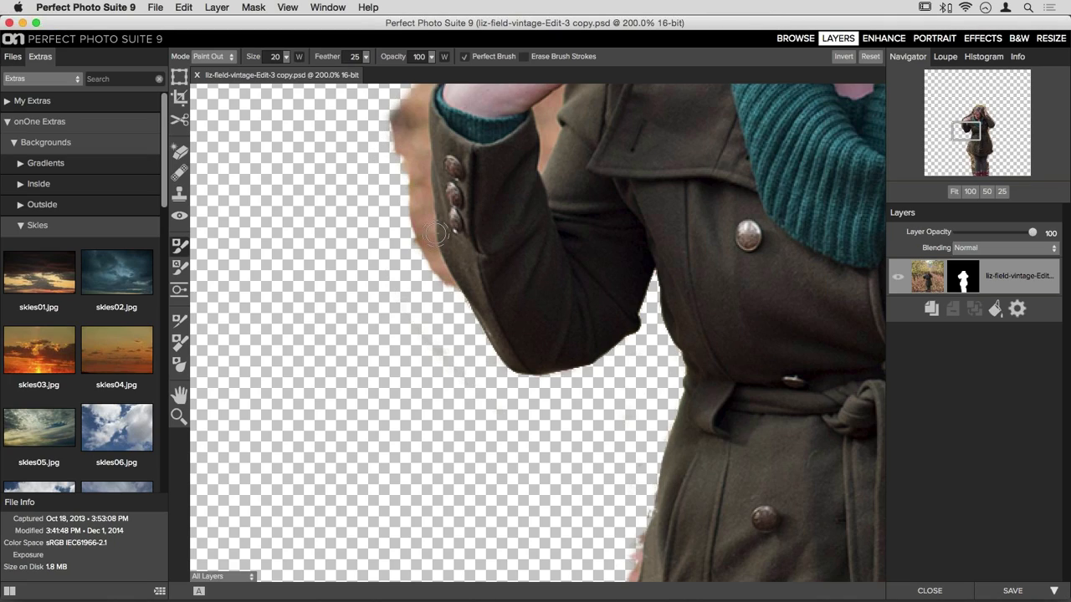
mouse_move(396, 183)
mouse_down()
mouse_move(419, 262)
mouse_move(405, 112)
mouse_move(396, 169)
mouse_move(394, 113)
mouse_move(410, 242)
mouse_move(431, 290)
mouse_move(438, 297)
mouse_move(424, 258)
mouse_move(455, 298)
mouse_move(421, 238)
mouse_move(454, 351)
mouse_up()
- Mask the background beside the buttoned cuff, around the wrist and between the cuff and shoulder with the brush at sizes 15 and 10
key(bracketleft)
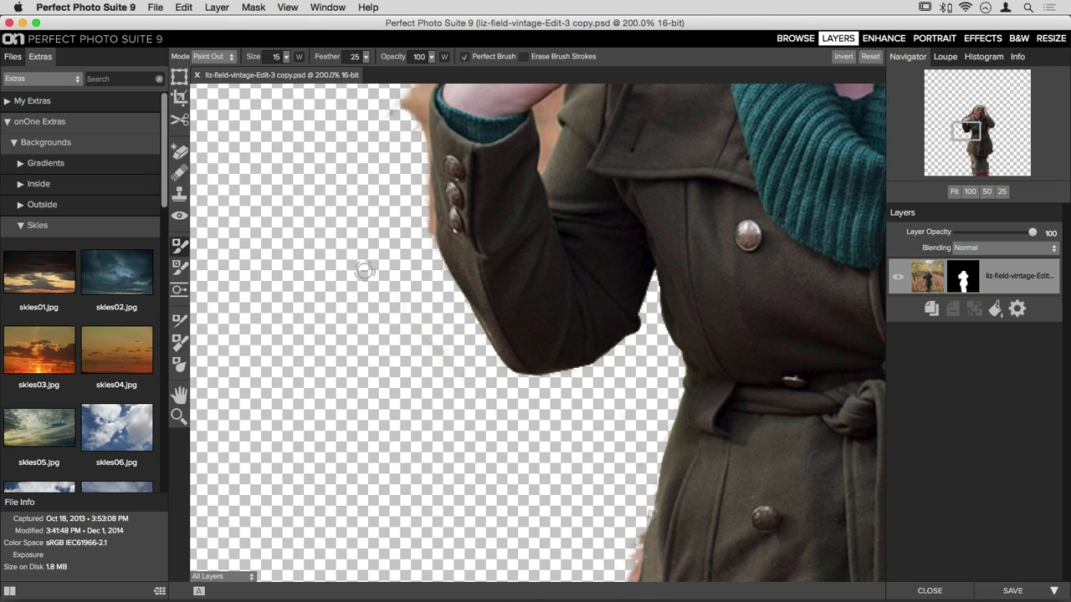
mouse_move(426, 200)
mouse_down()
mouse_move(428, 254)
mouse_move(428, 222)
mouse_move(454, 287)
mouse_up()
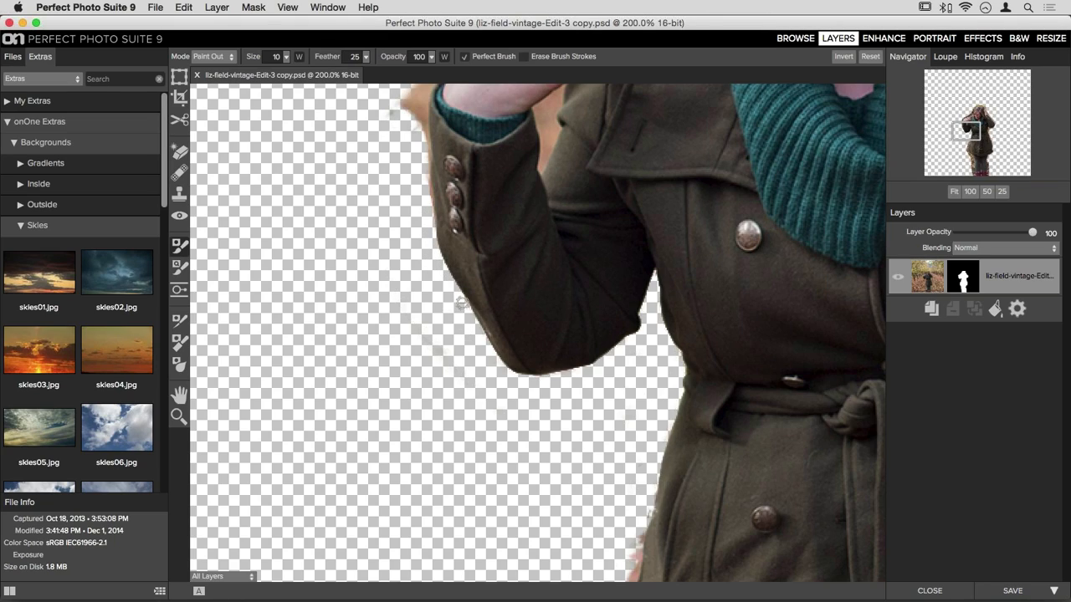
drag(388, 154, 357, 283)
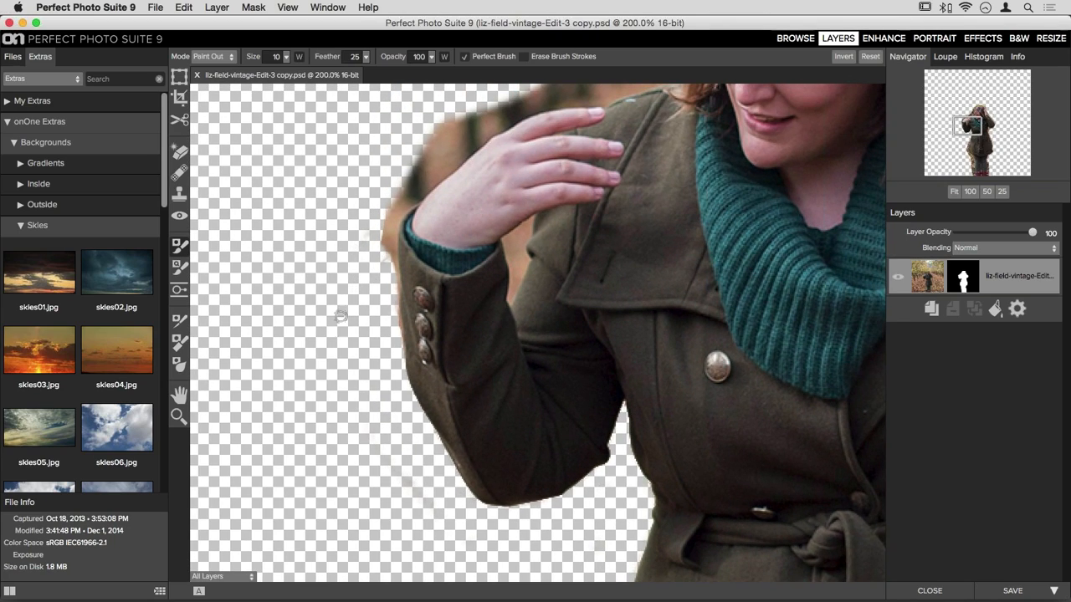
drag(385, 238, 378, 279)
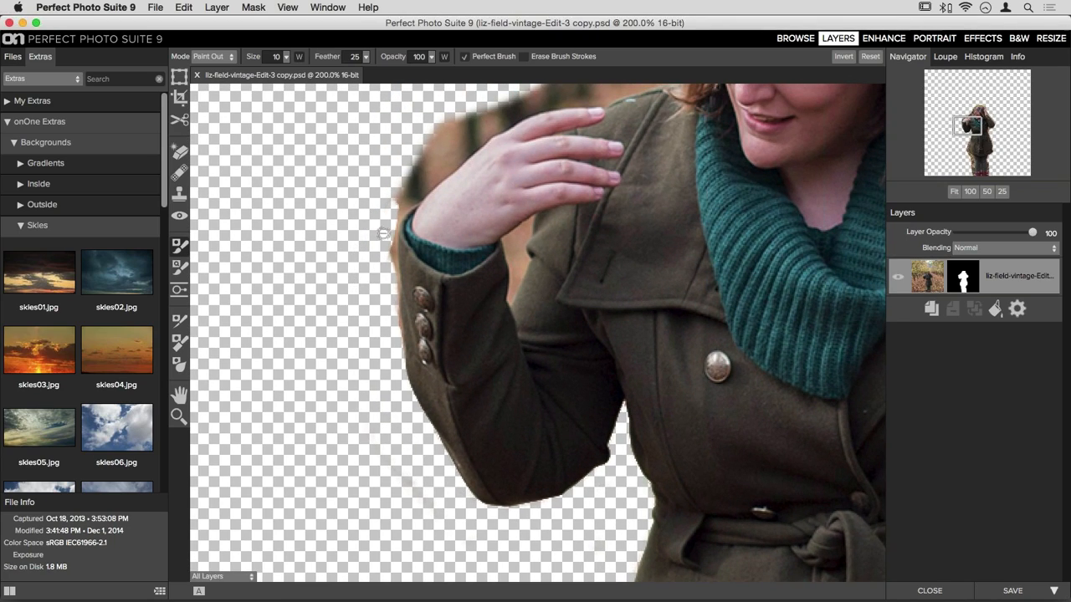
mouse_move(405, 206)
mouse_down()
mouse_move(447, 169)
mouse_move(392, 203)
mouse_move(450, 151)
mouse_move(394, 187)
mouse_move(468, 135)
mouse_move(402, 171)
mouse_move(466, 138)
mouse_up()
mouse_move(516, 259)
mouse_down()
mouse_move(508, 245)
mouse_move(507, 297)
mouse_up()
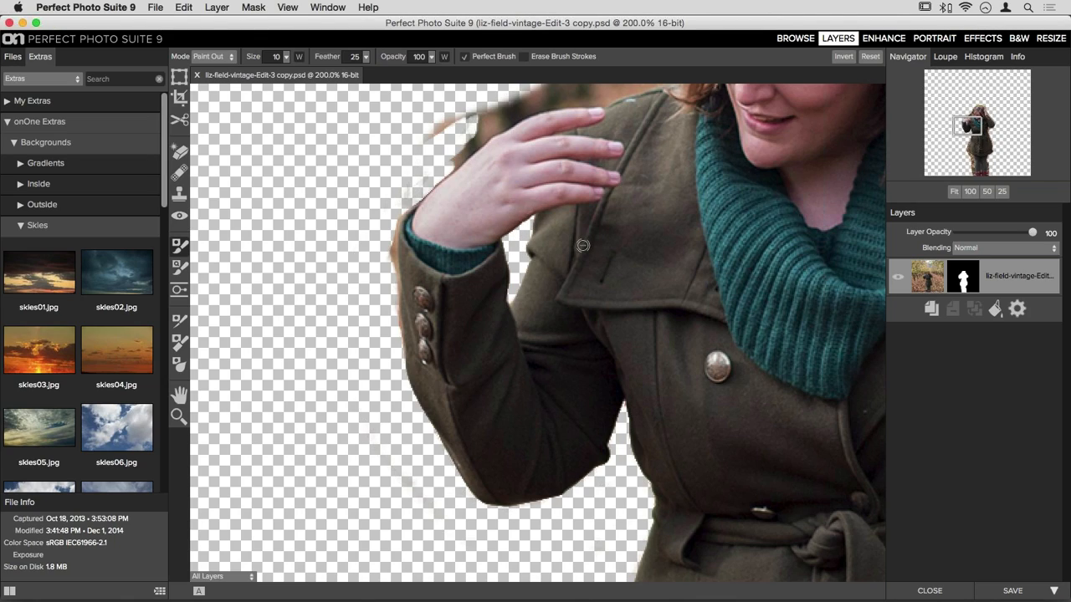
- Paint out the remaining orchard remnants beside the sleeve and above the raised hand with the brush at sizes 30 and 25
key(])
key(])
key(])
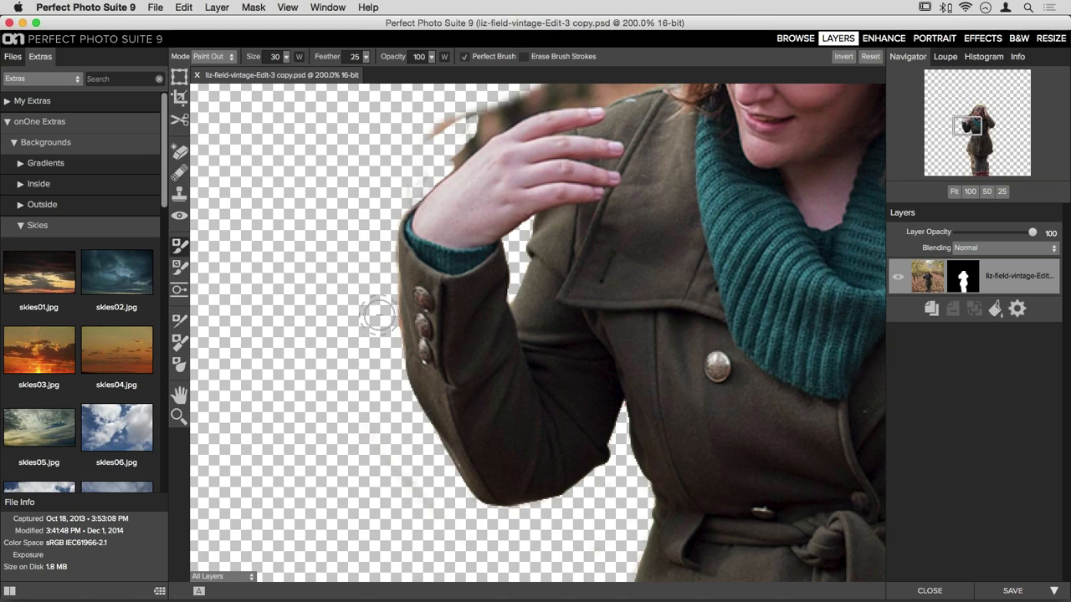
drag(450, 355, 378, 463)
mouse_move(429, 165)
mouse_down()
mouse_move(357, 240)
mouse_move(404, 209)
mouse_move(393, 230)
mouse_move(357, 261)
mouse_move(428, 215)
mouse_move(360, 269)
mouse_move(462, 206)
mouse_move(512, 198)
mouse_move(411, 215)
mouse_move(367, 244)
mouse_move(359, 271)
mouse_move(448, 214)
mouse_move(521, 201)
mouse_move(478, 186)
mouse_move(484, 177)
mouse_move(488, 205)
mouse_move(505, 212)
mouse_move(446, 212)
mouse_move(383, 247)
mouse_up()
scroll(360, 276, down, 5)
scroll(360, 276, left, 3)
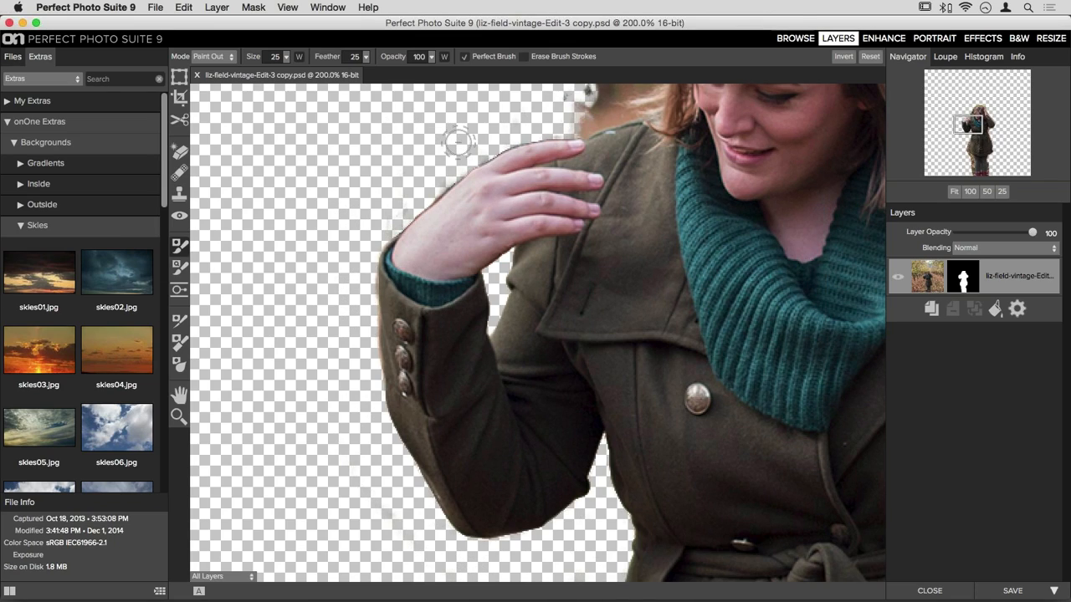
- Try a size 20 paint-out stroke running into the back of the raised hand, and undo it
key(bracketleft)
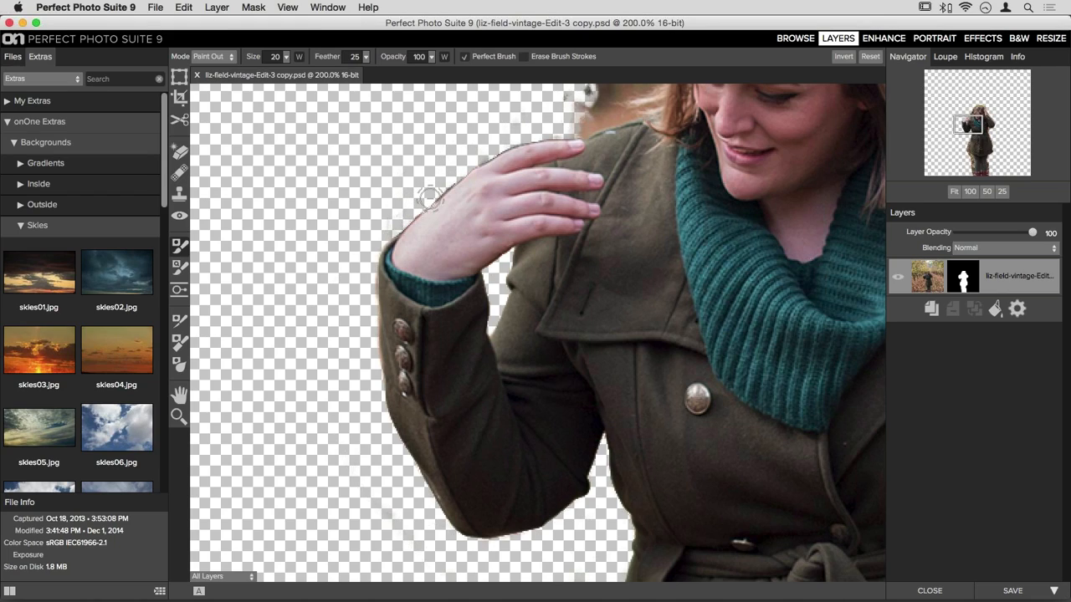
drag(437, 205, 442, 210)
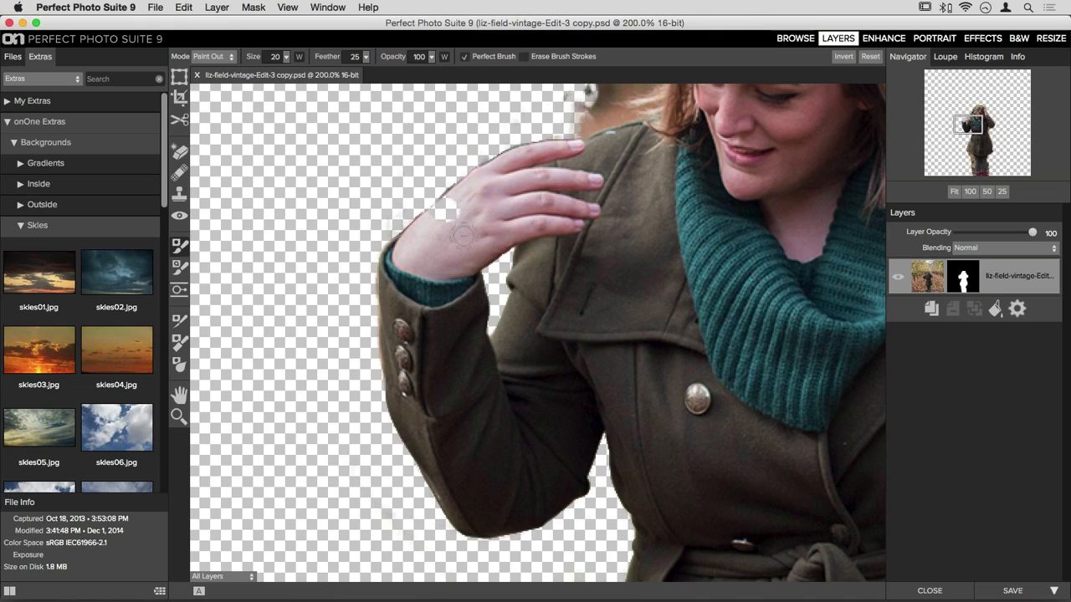
key(super+z)
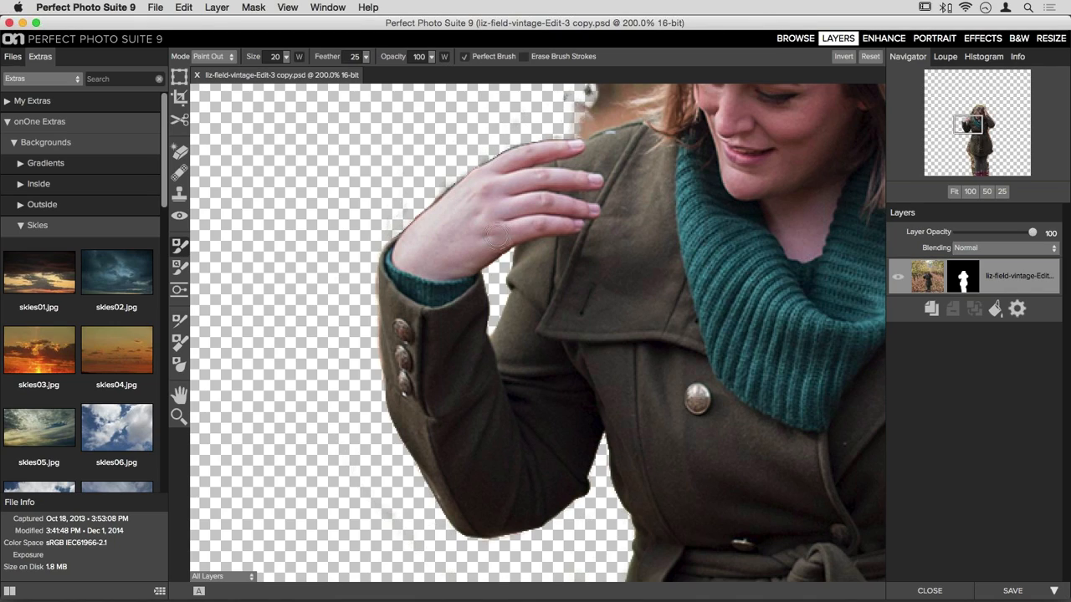
- Paint out the leftover specks along the wrist and the back of the raised hand with the size 20 brush
mouse_move(425, 198)
mouse_down()
mouse_move(506, 144)
mouse_move(465, 162)
mouse_move(407, 215)
mouse_up()
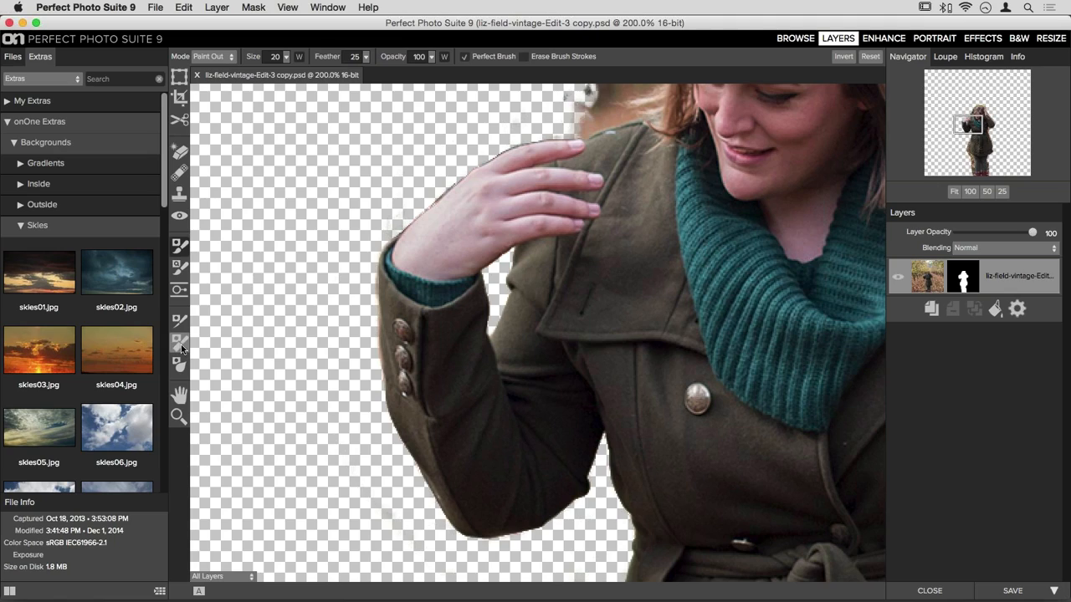
drag(410, 210, 513, 146)
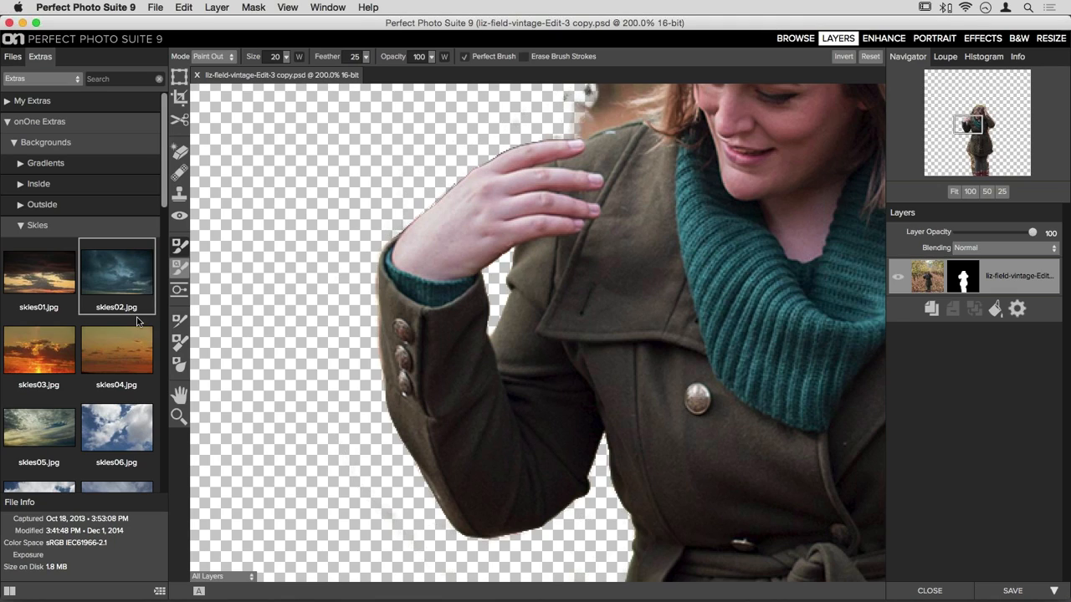
- Trim the thin background fringe along the raised hand and coat sleeve with the Chisel tool in Remove mode at size 30
click(179, 342)
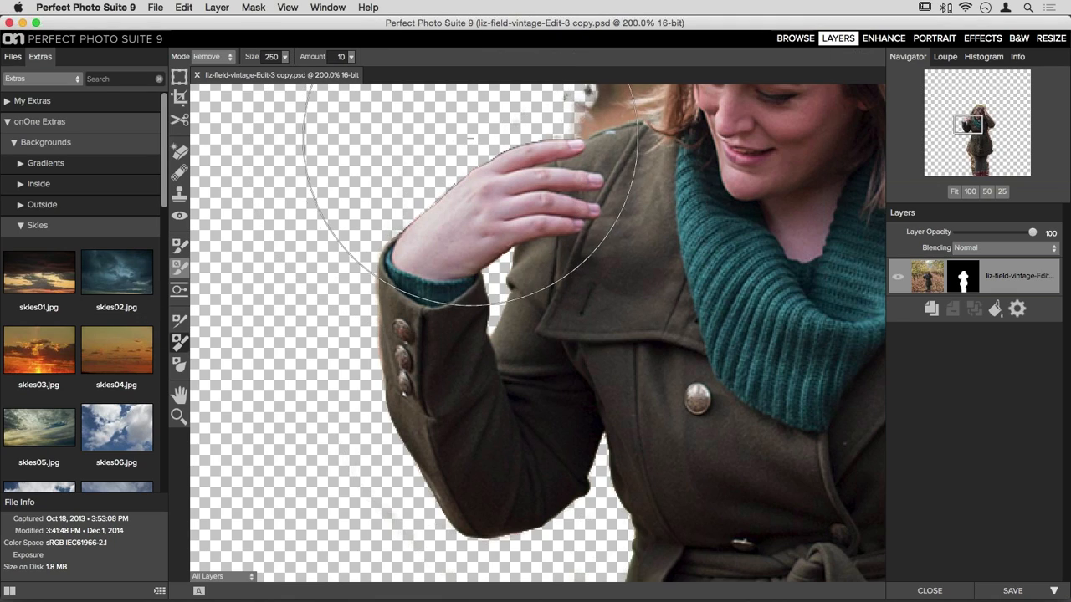
key(bracketleft)
key(bracketleft)
key(bracketleft)
key(bracketleft)
key(bracketleft)
key(bracketleft)
key(bracketleft)
key(bracketleft)
key(bracketleft)
key(bracketleft)
key(bracketleft)
key(bracketleft)
key(bracketleft)
key(bracketleft)
key(bracketleft)
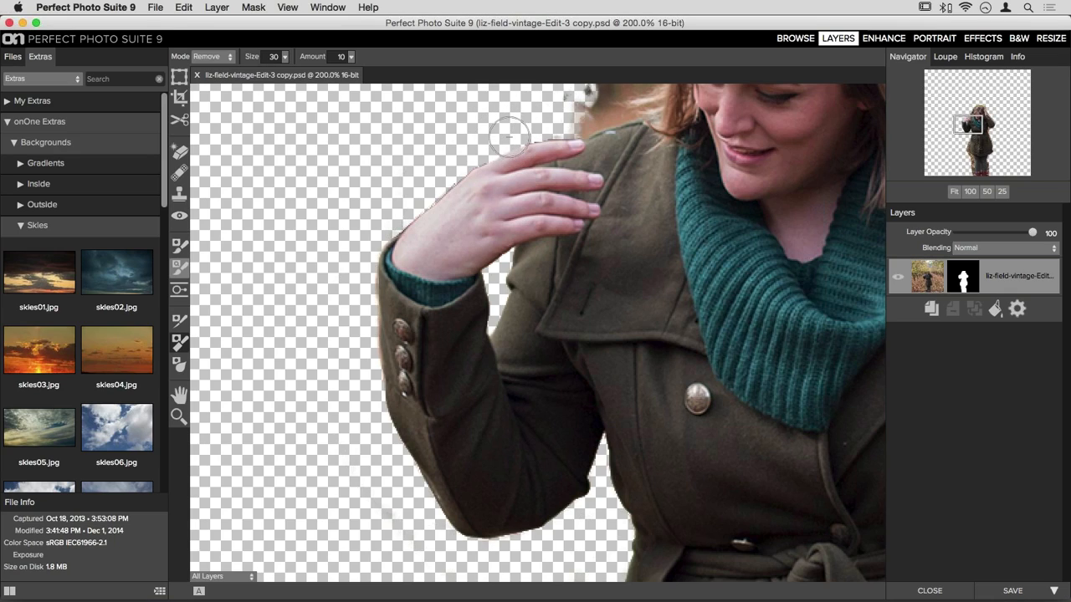
mouse_move(563, 124)
mouse_down()
mouse_move(487, 136)
mouse_move(363, 239)
mouse_move(477, 160)
mouse_move(545, 140)
mouse_up()
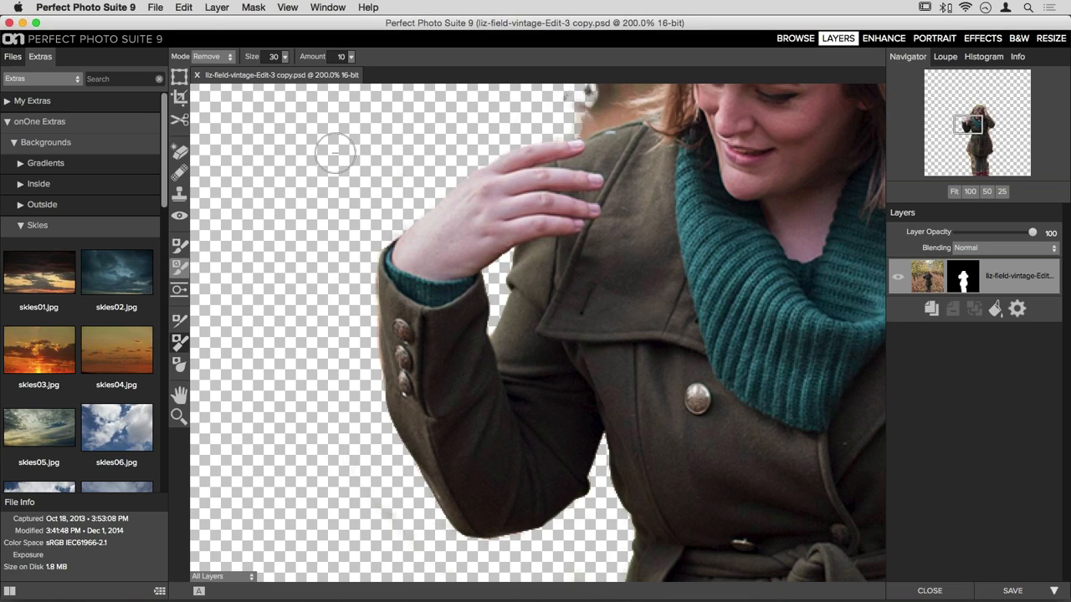
drag(616, 395, 382, 337)
- Fit the whole cutout in view and close the liz-field-vintage-Edit-3 copy
key(super+0)
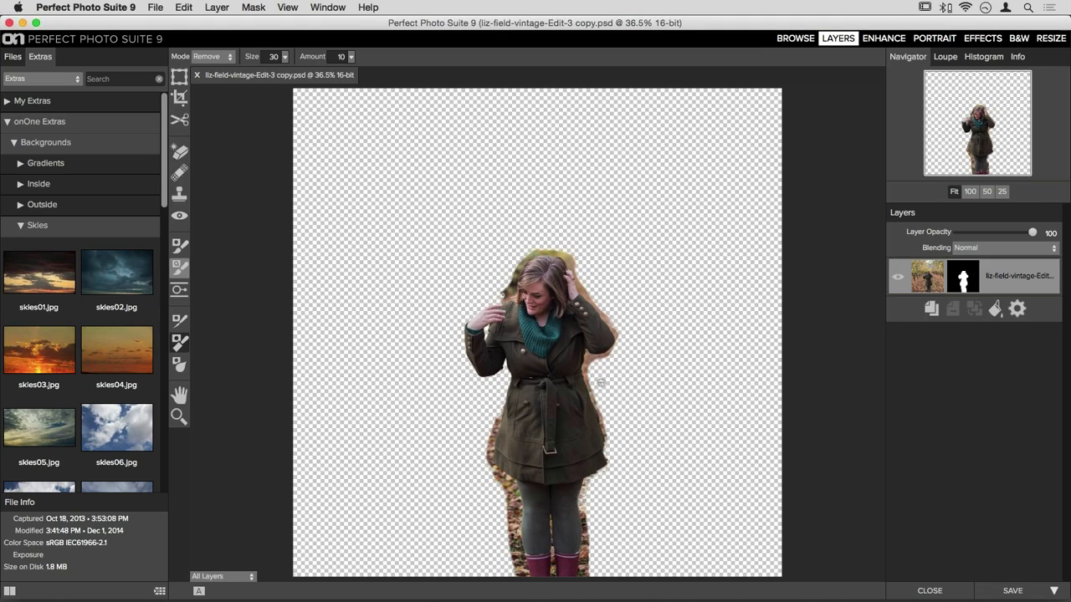
click(177, 338)
click(929, 585)
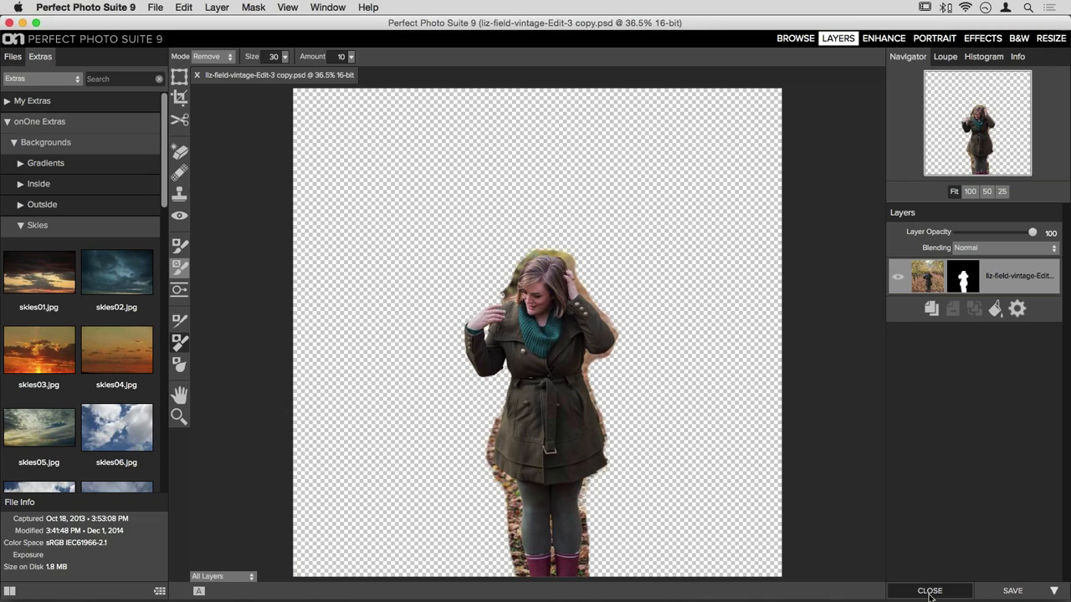
click(515, 322)
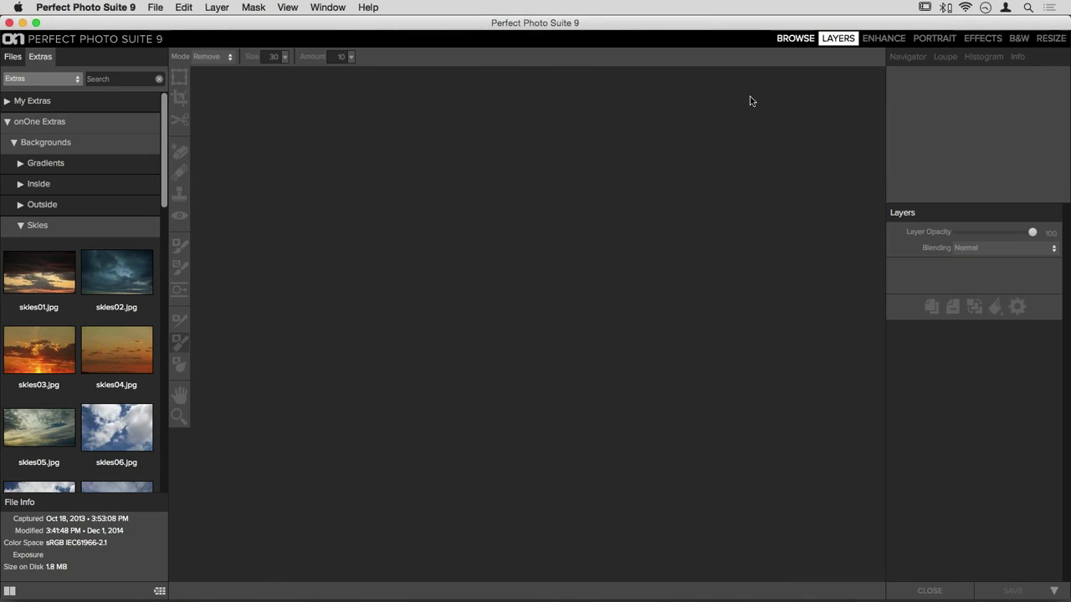
- Return to Browse, select matte-looks.psd and open a copy of it in Layers
click(793, 39)
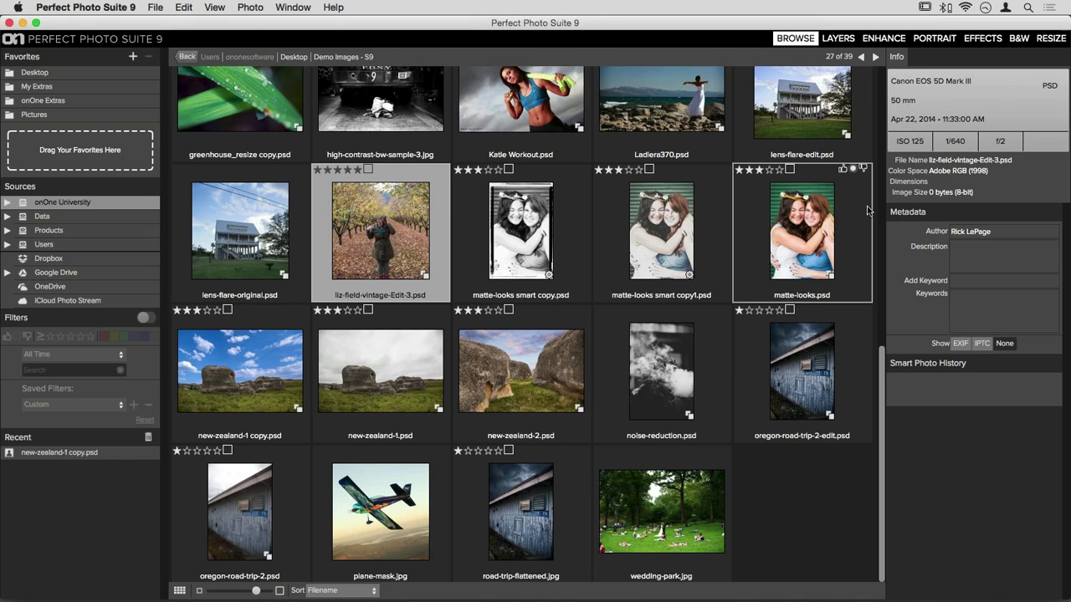
key(space)
key(space)
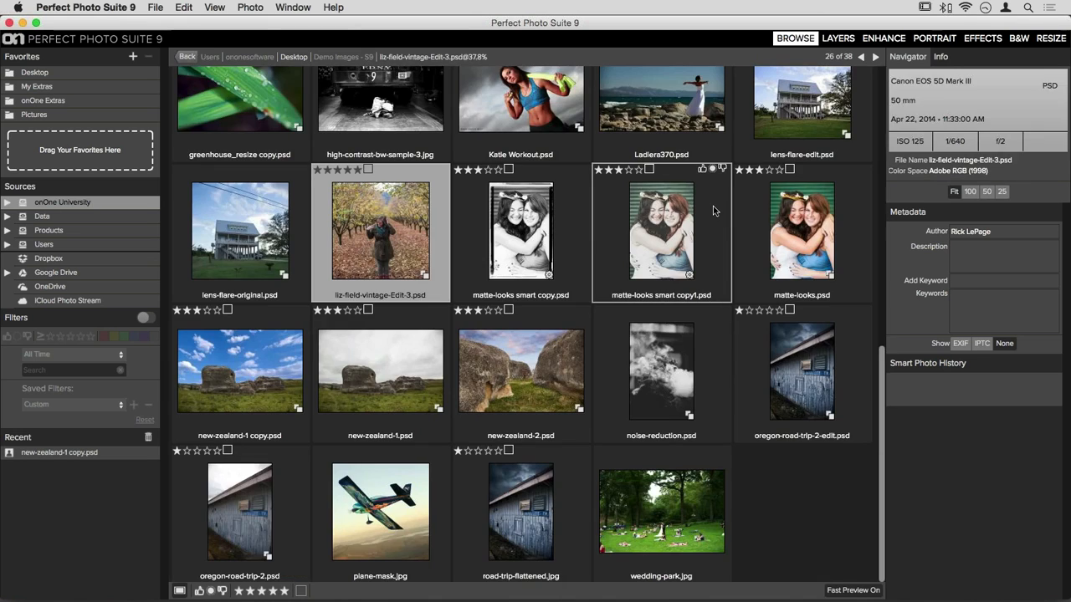
click(794, 216)
scroll(793, 214, up, 1)
scroll(795, 216, up, 5)
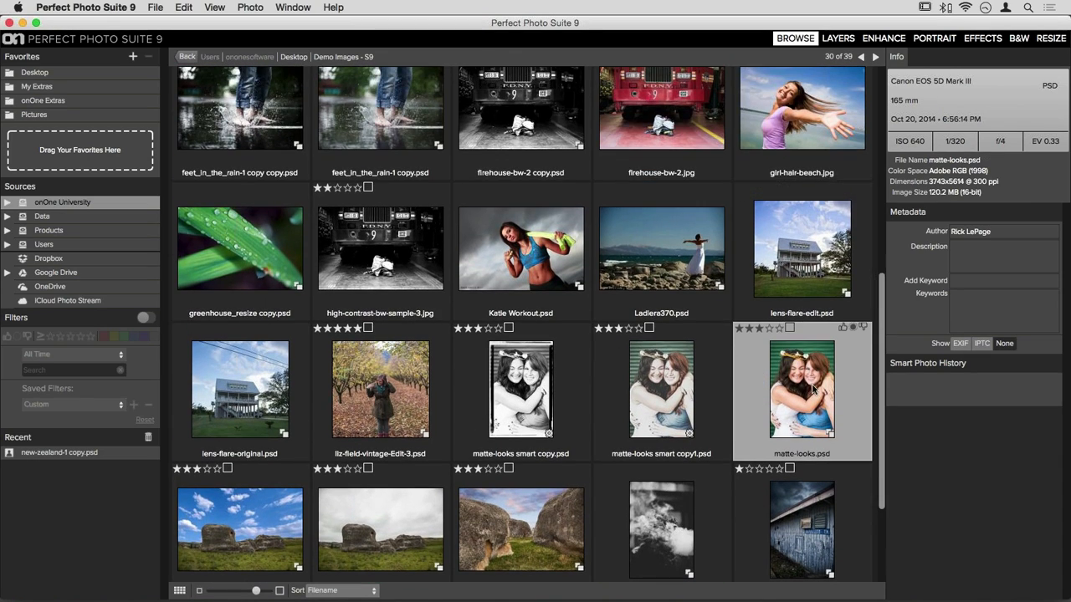
key(super+2)
click(641, 409)
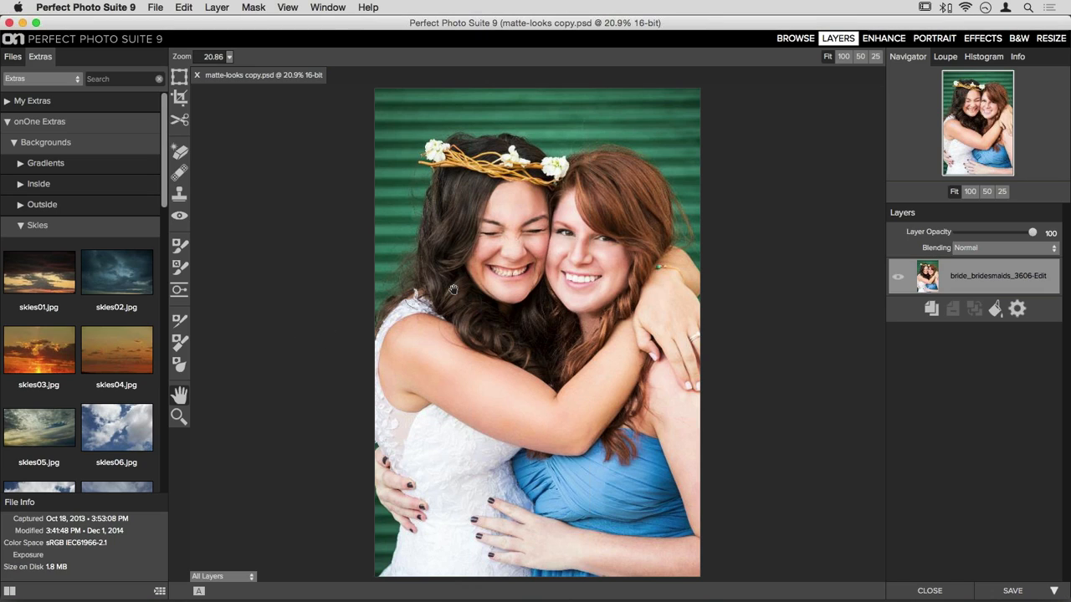
- Examine the red-haired woman's loose hair strands against the green wall at 50% zoom
key(super+equal)
key(super+equal)
drag(646, 138, 449, 285)
key(super+equal)
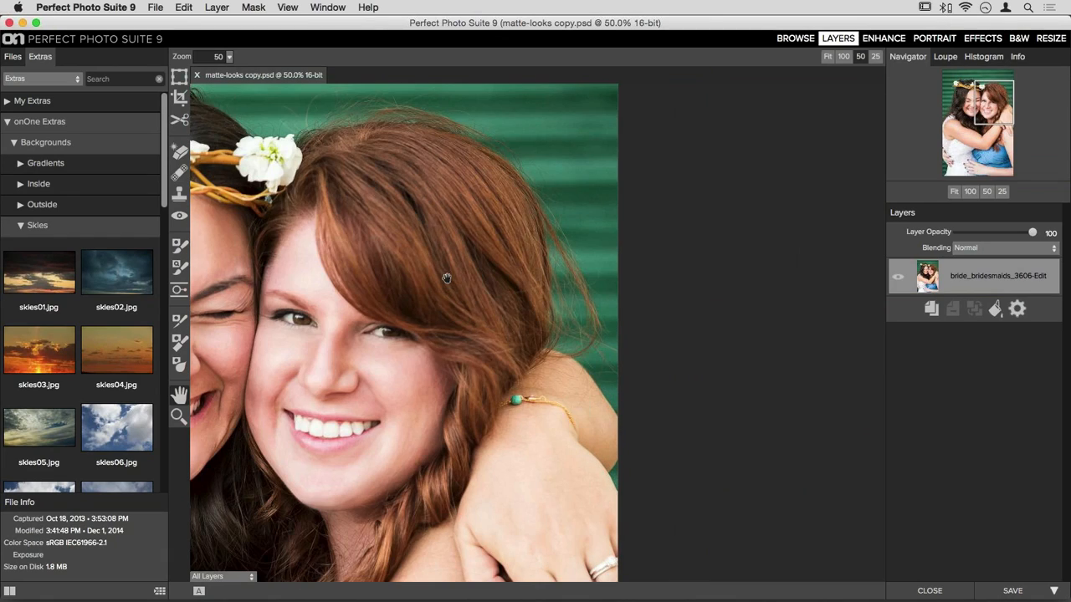
drag(428, 251, 435, 280)
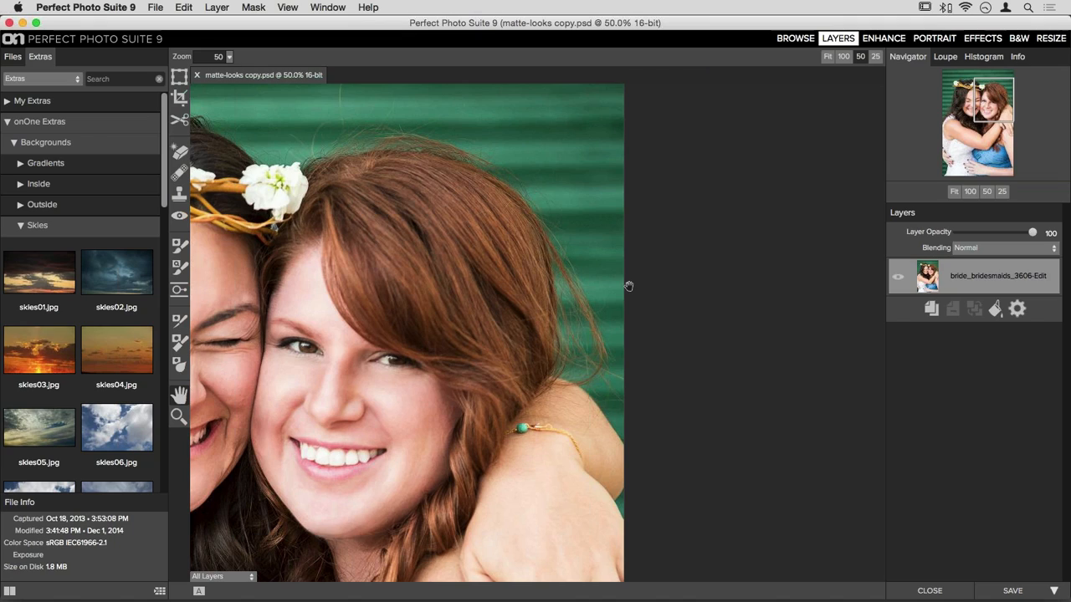
key(super+0)
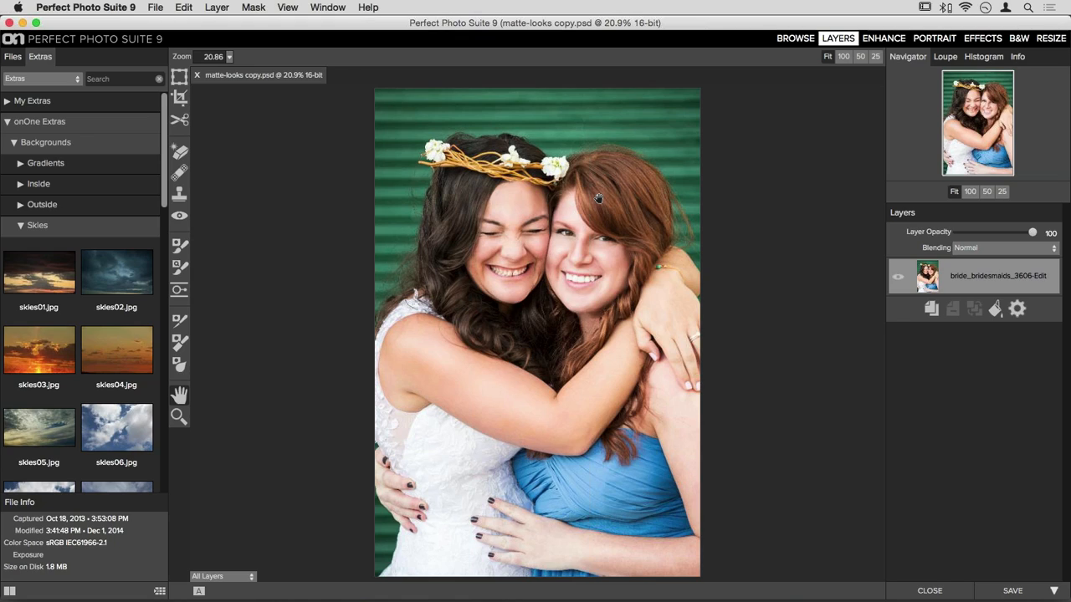
- Collapse the Skies and onOne Extras folders and expand My Extras in the Extras browser
click(24, 226)
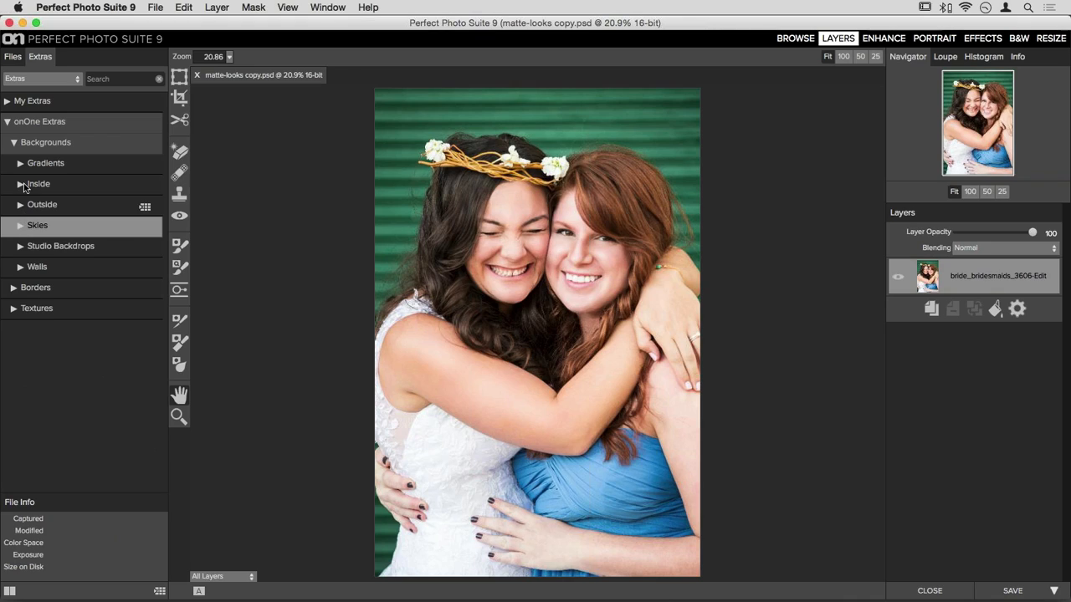
click(9, 126)
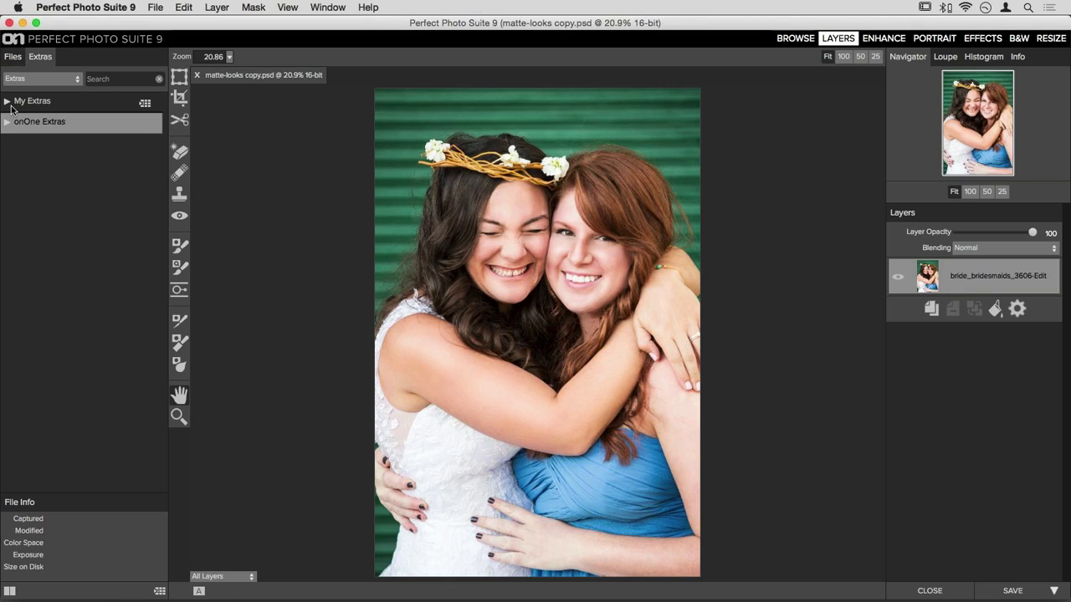
click(11, 109)
click(10, 105)
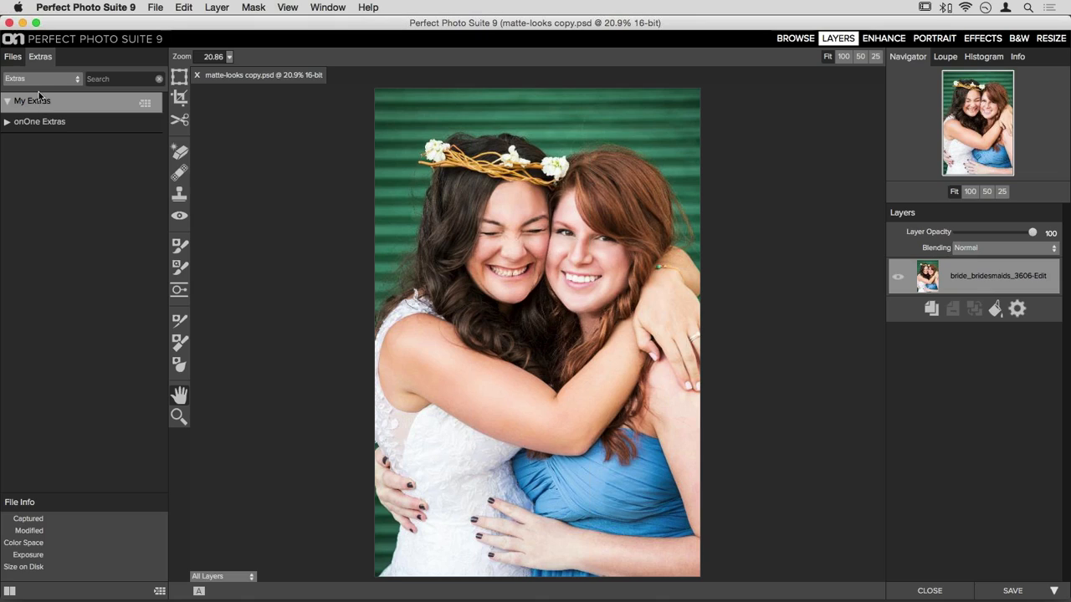
click(12, 57)
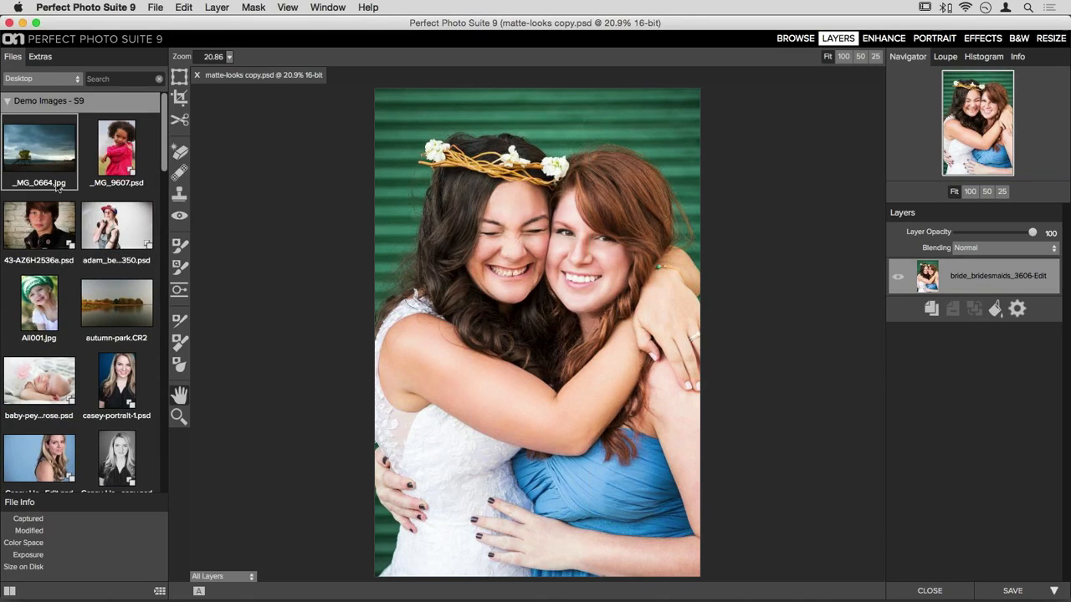
click(39, 57)
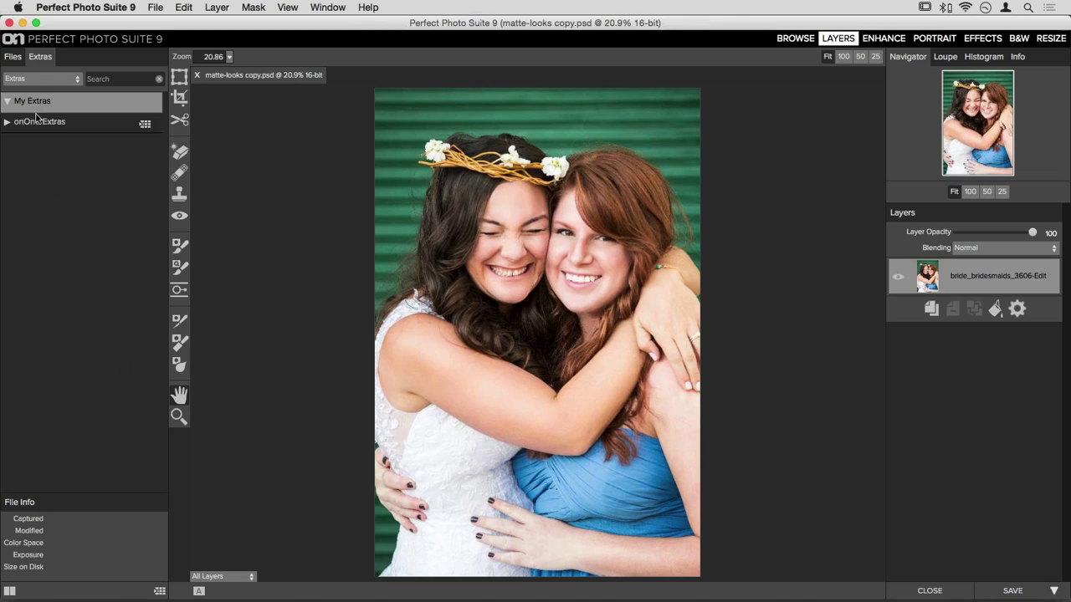
- Open the Extras Manager and start an import for the Backgrounds category
mouse_move(36, 127)
click(153, 7)
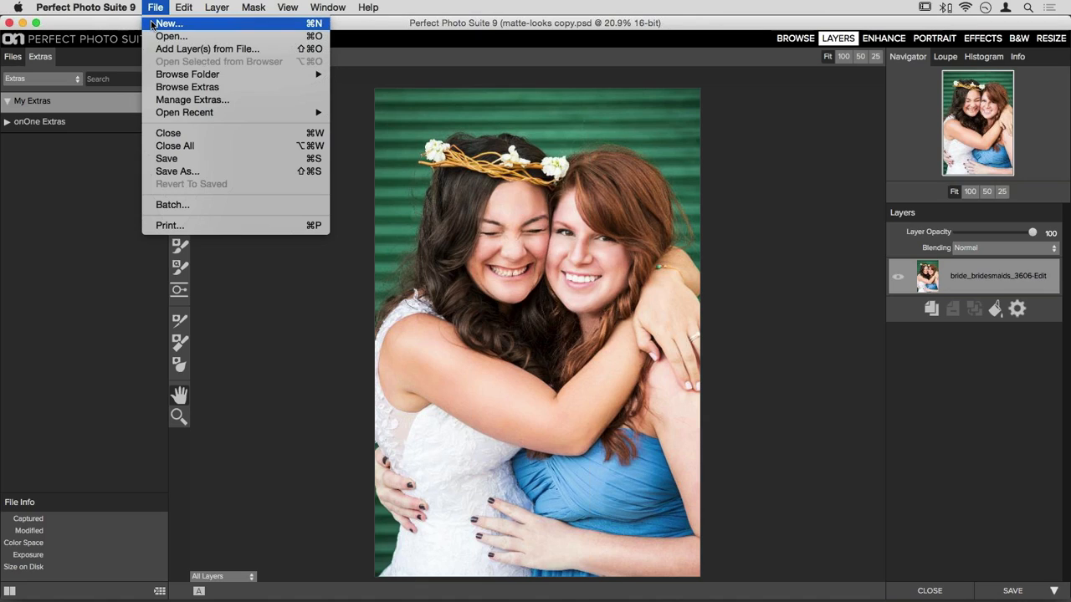
click(260, 101)
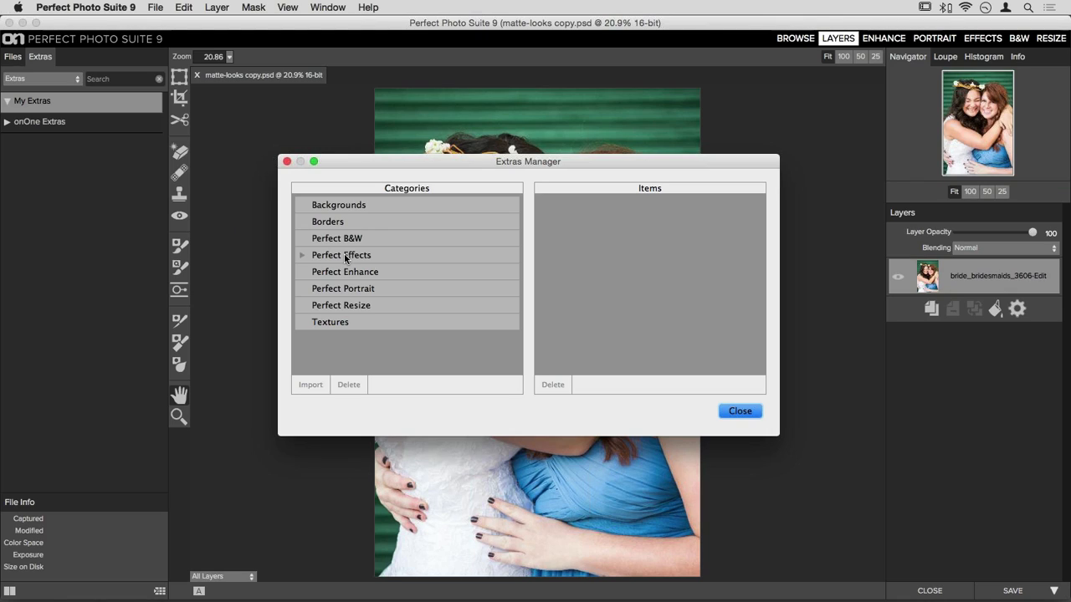
click(316, 205)
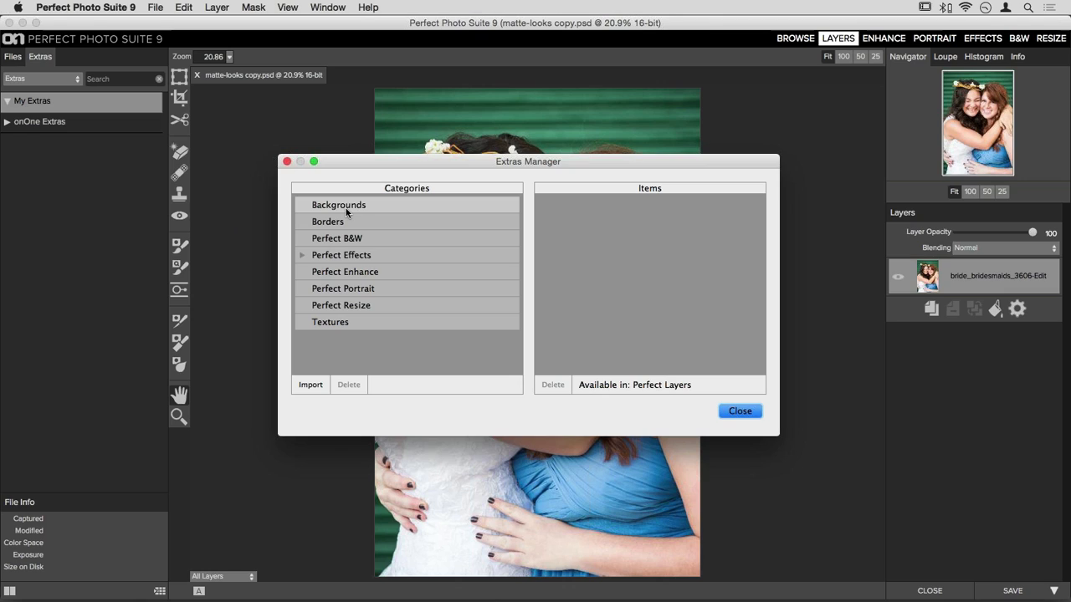
click(315, 390)
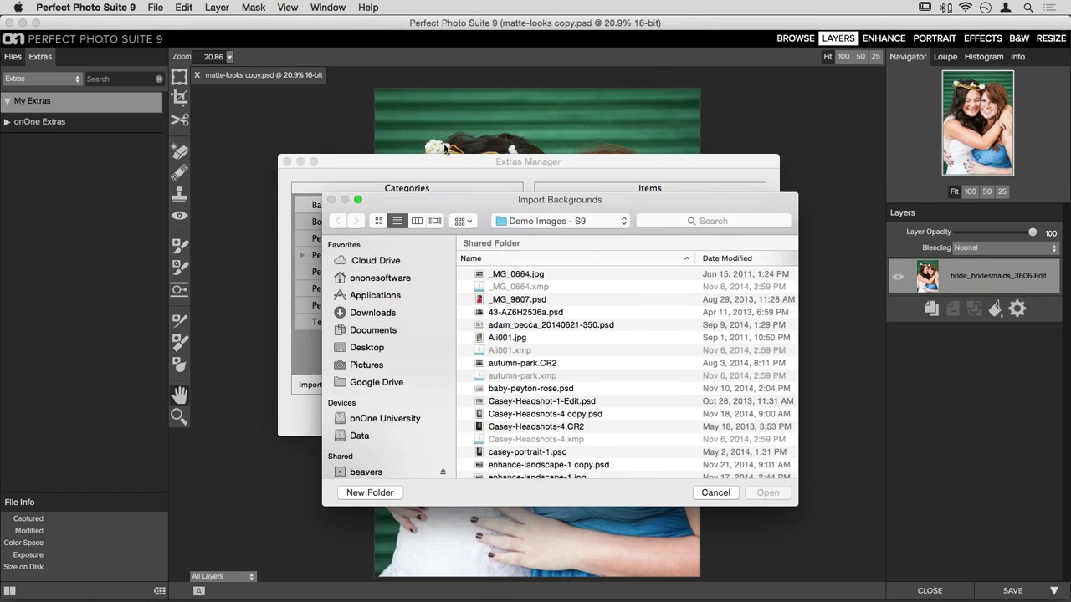
- Open the Liz's Backgrounds folder inside Demo Images - S9 and show its files as icons
drag(774, 411, 800, 487)
scroll(655, 316, down, 10)
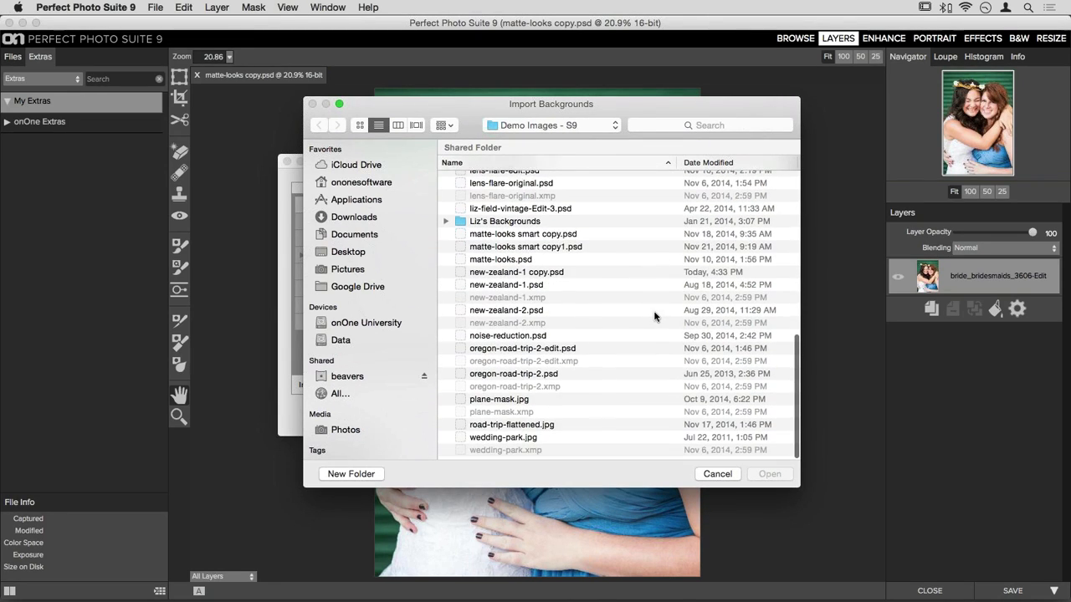
double_click(462, 222)
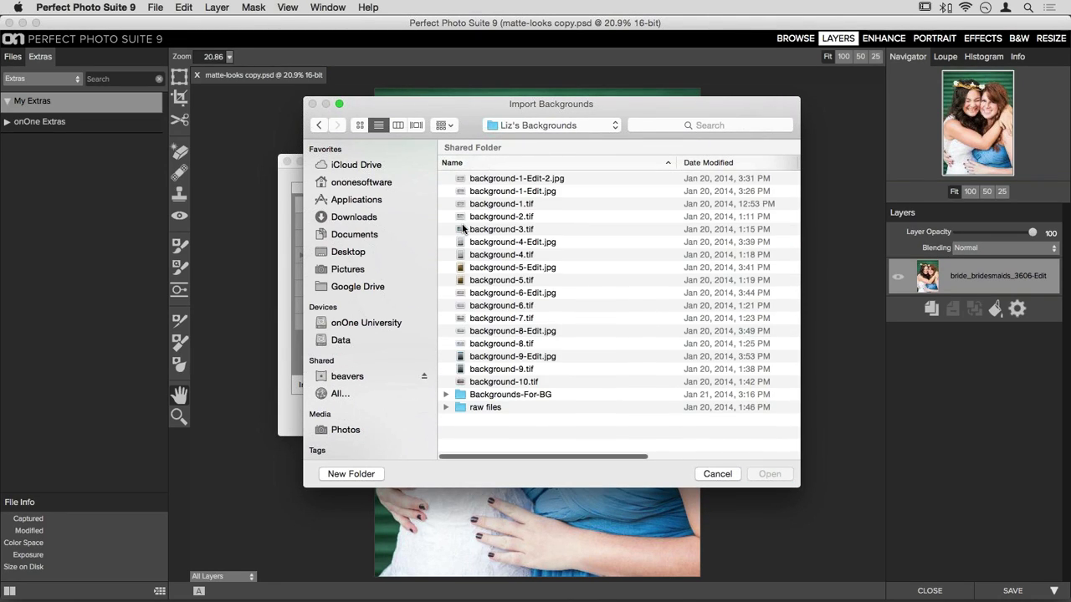
click(360, 126)
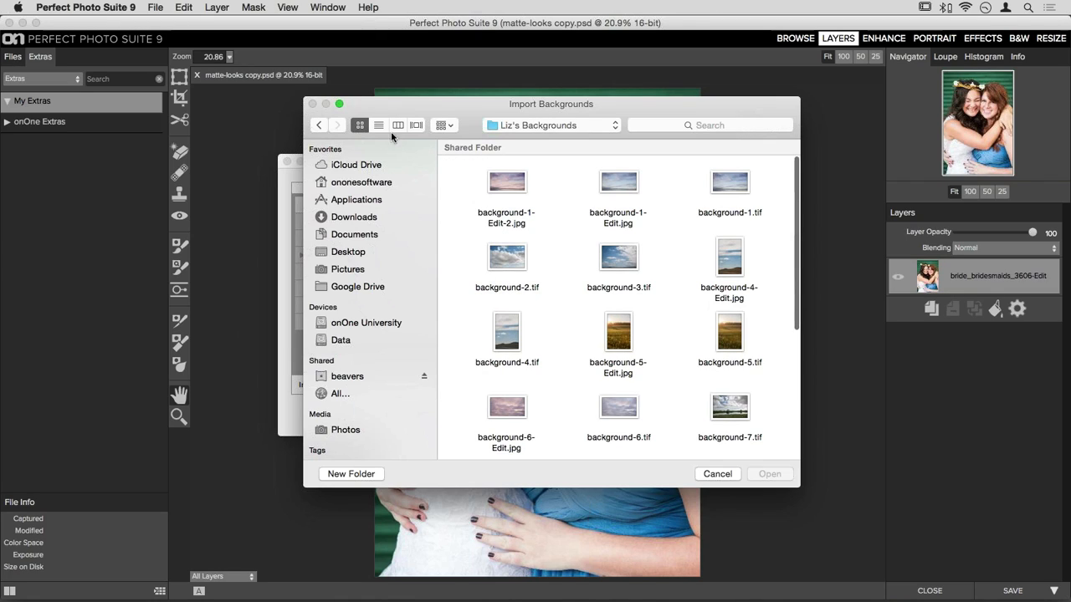
scroll(568, 279, down, 1)
scroll(568, 279, down, 5)
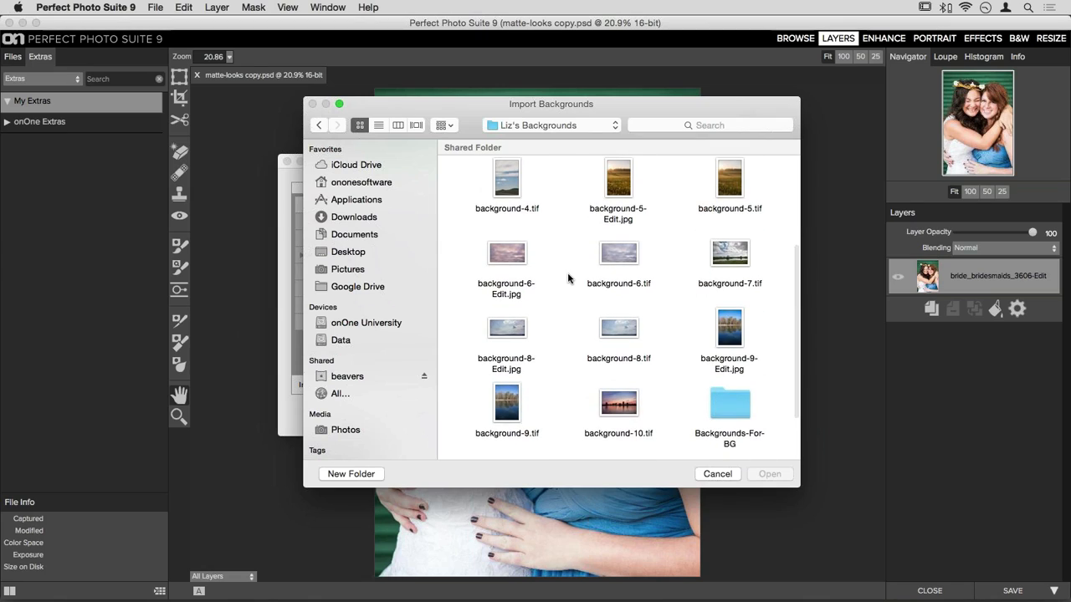
scroll(568, 279, up, 5)
scroll(568, 278, down, 1)
- Choose background-1-Edit-2.jpg, background-1-Edit.jpg, background-5-Edit.jpg, background-6-Edit.jpg and background-6.tif as the files to import
drag(470, 190, 623, 197)
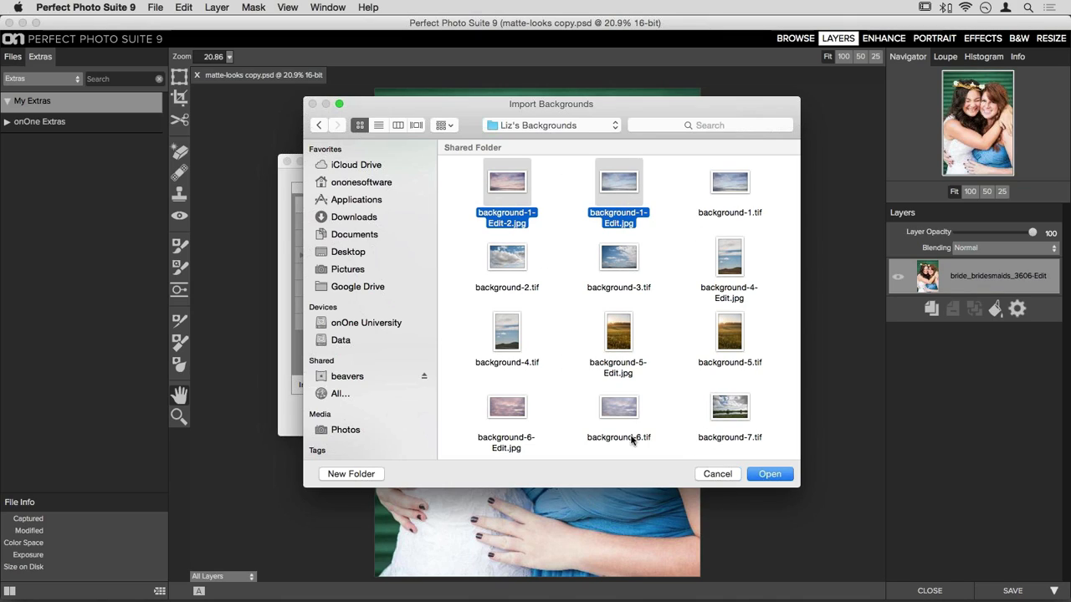
super+click(504, 410)
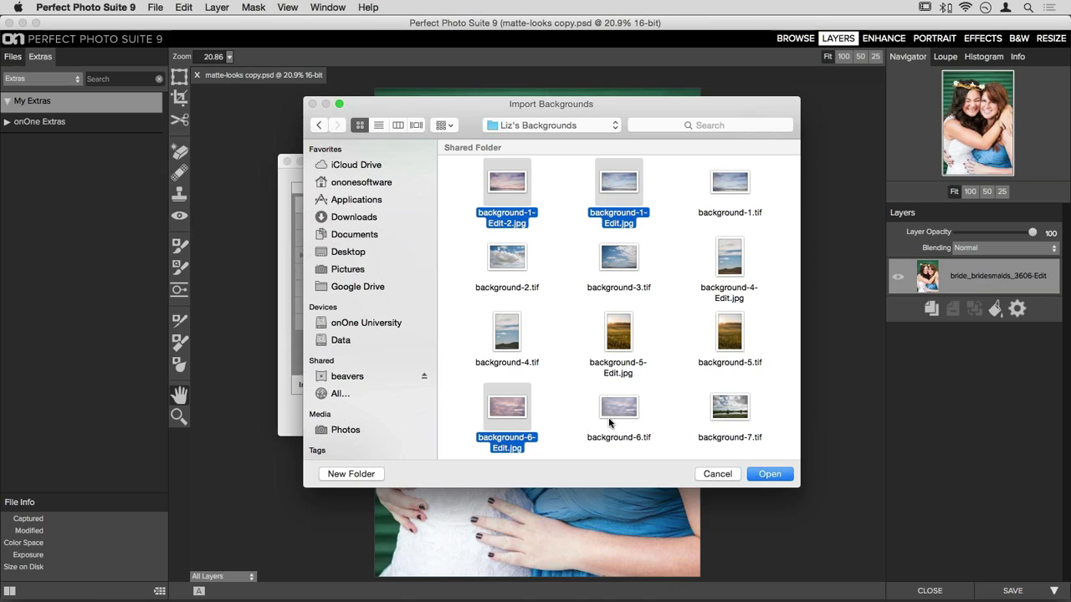
super+click(609, 423)
super+click(625, 342)
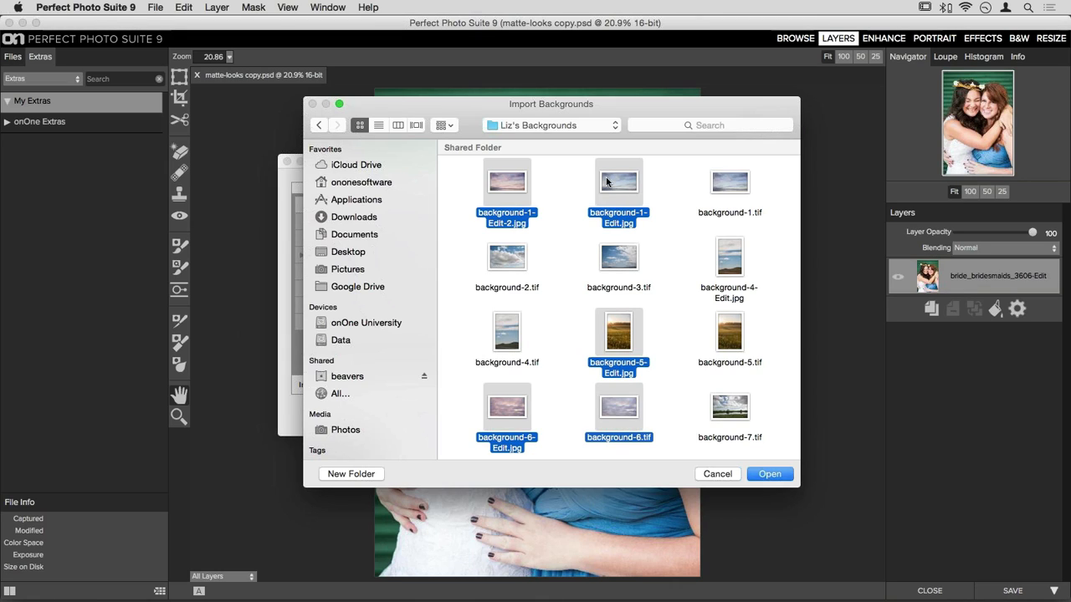
click(768, 476)
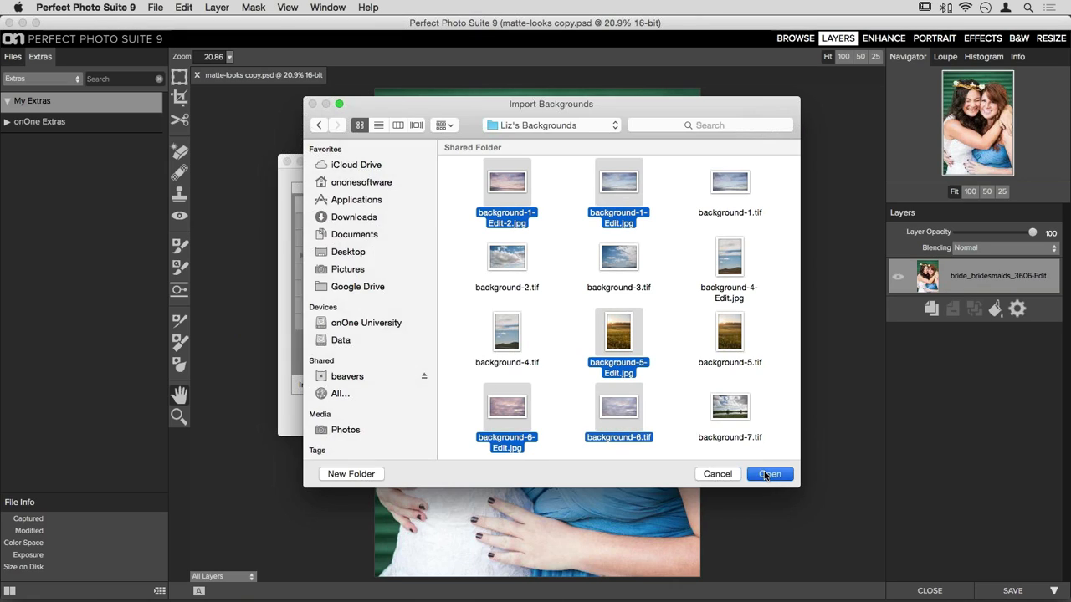
- Add a category named Liz's Backgrounds and import the chosen files into it
click(567, 284)
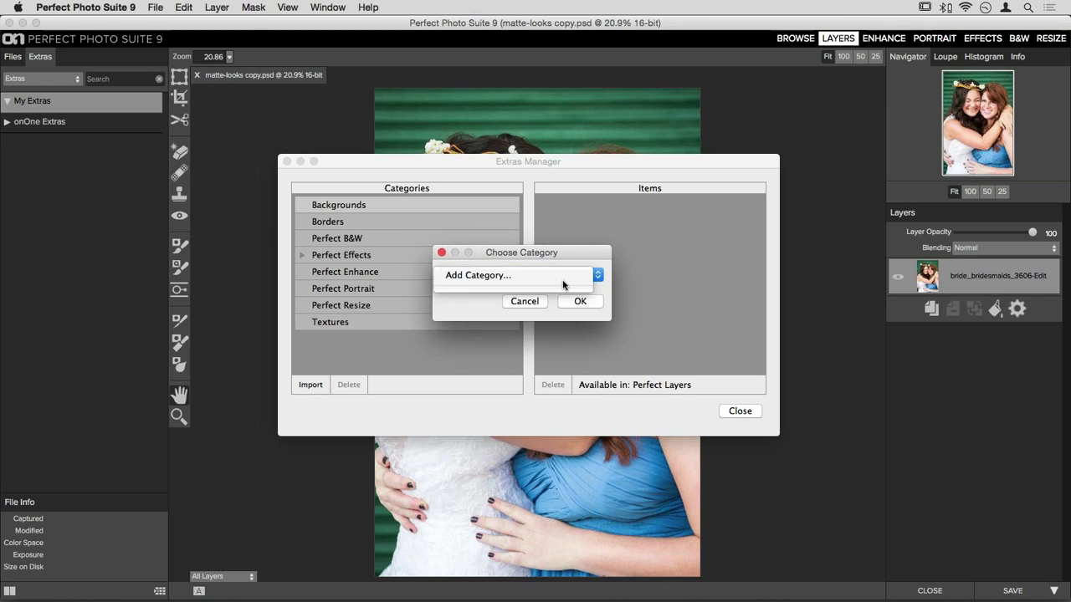
click(515, 271)
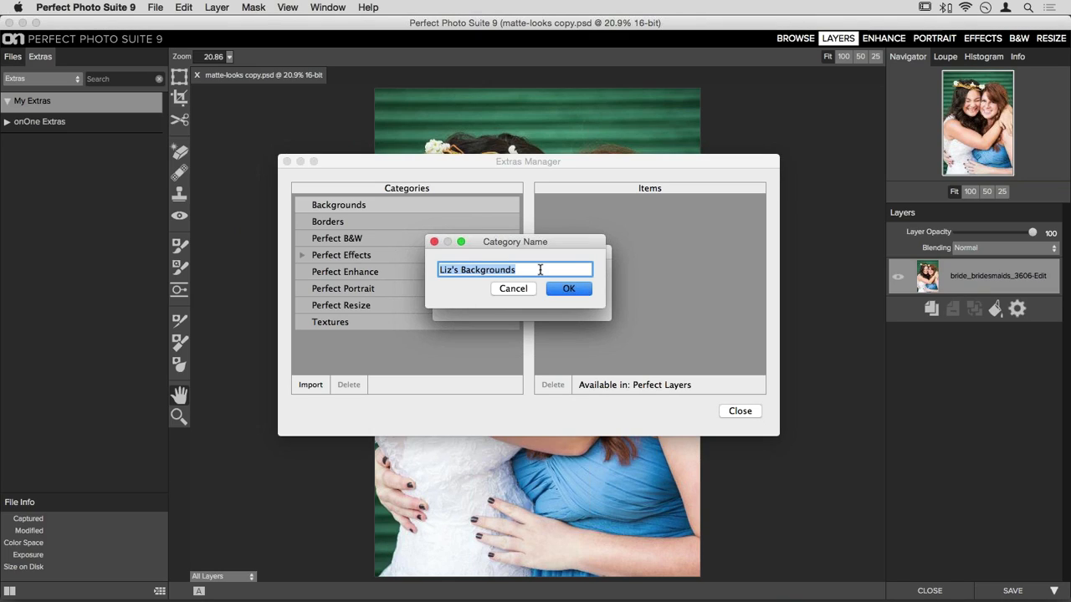
click(569, 289)
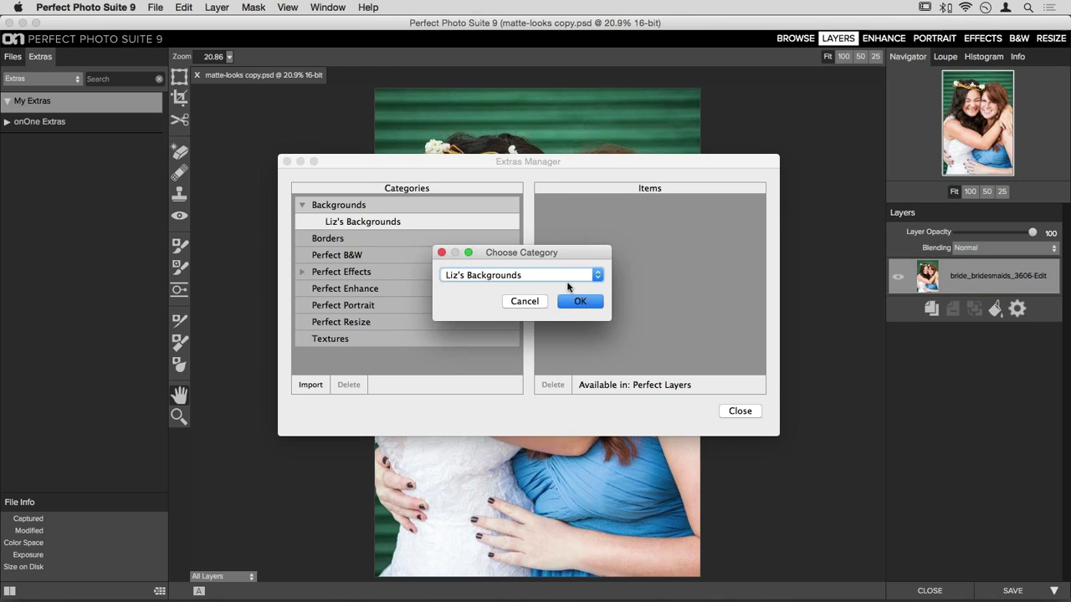
click(573, 305)
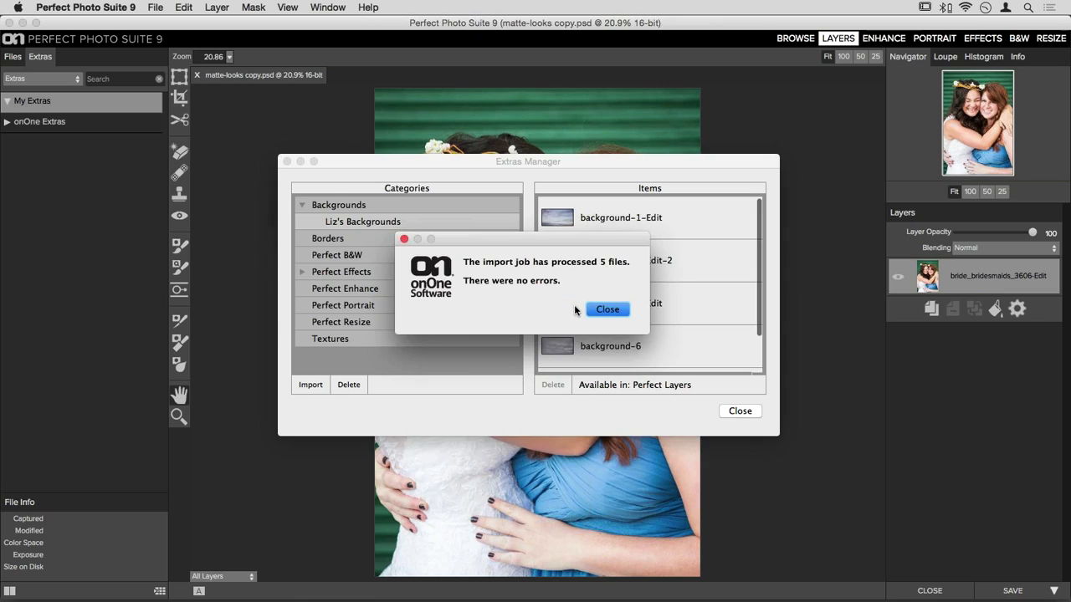
click(601, 309)
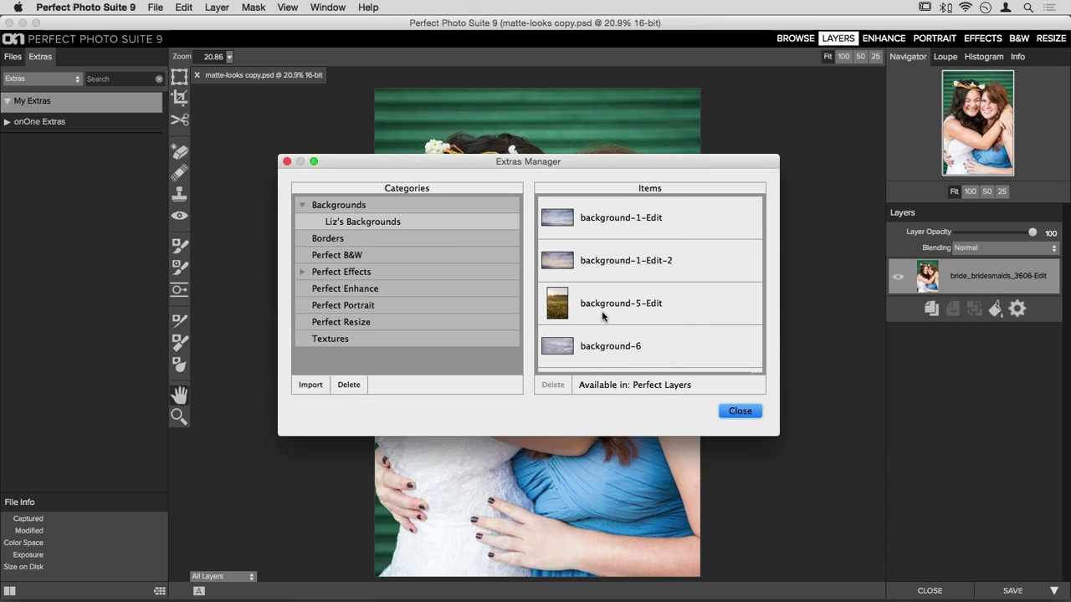
- Review the imported items in Liz's Backgrounds, check where Borders and Perfect Effects extras are available, and close the Extras Manager
scroll(738, 269, down, 2)
scroll(737, 268, up, 2)
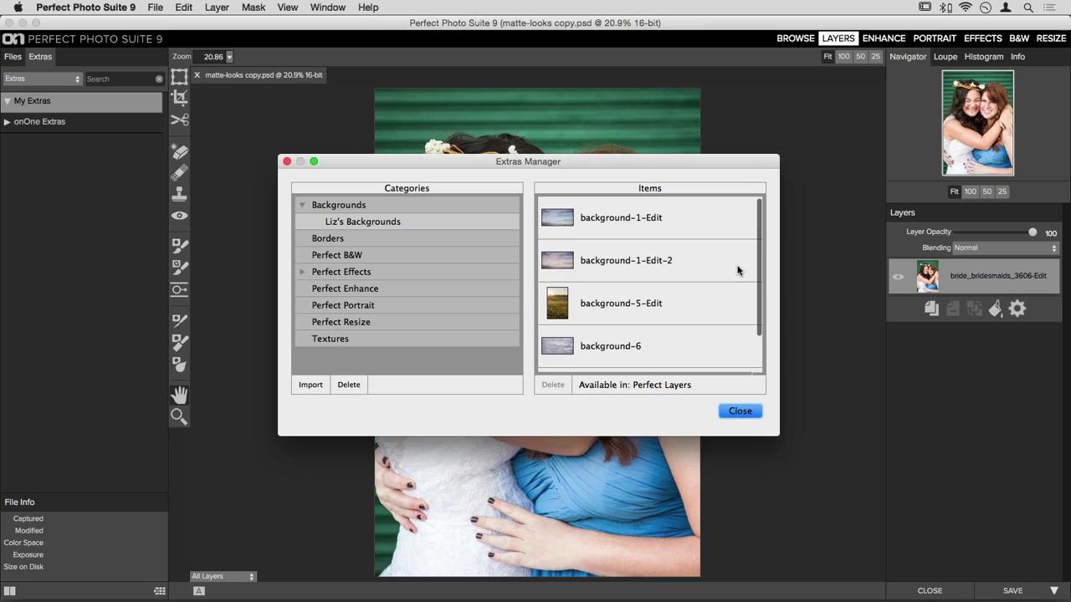
click(337, 241)
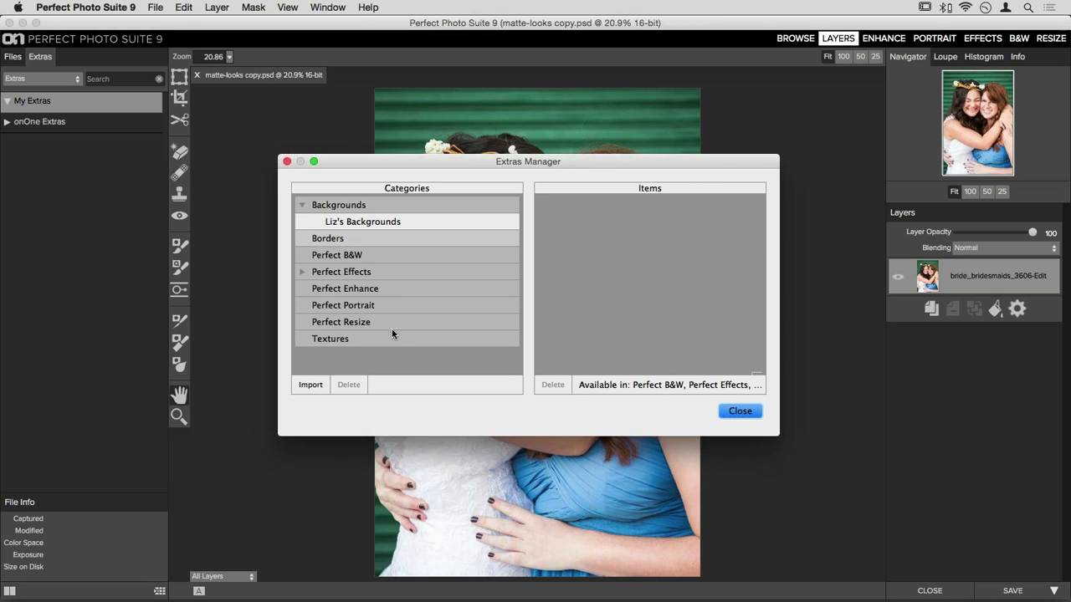
click(352, 276)
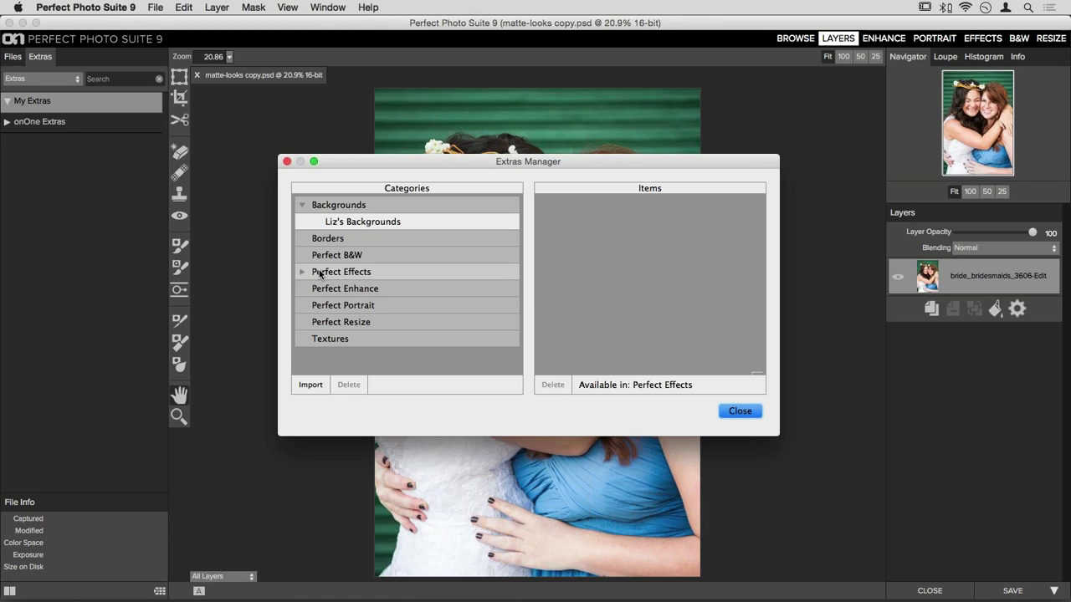
click(728, 414)
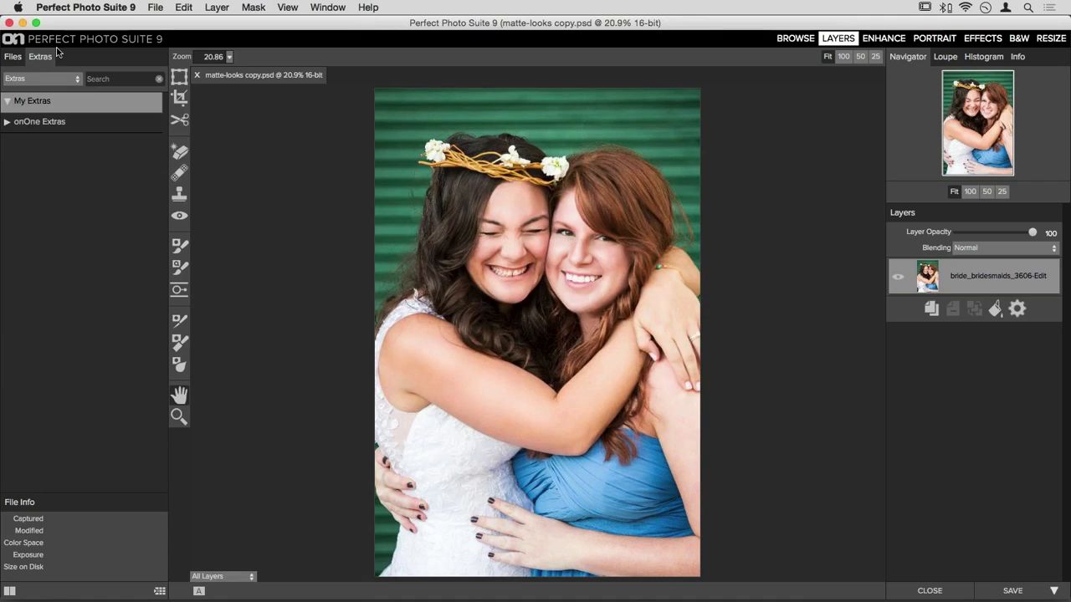
- Expand onOne Extras to the Studio Backdrops category under Backgrounds and show its backdrops as full-screen thumbnails
click(7, 122)
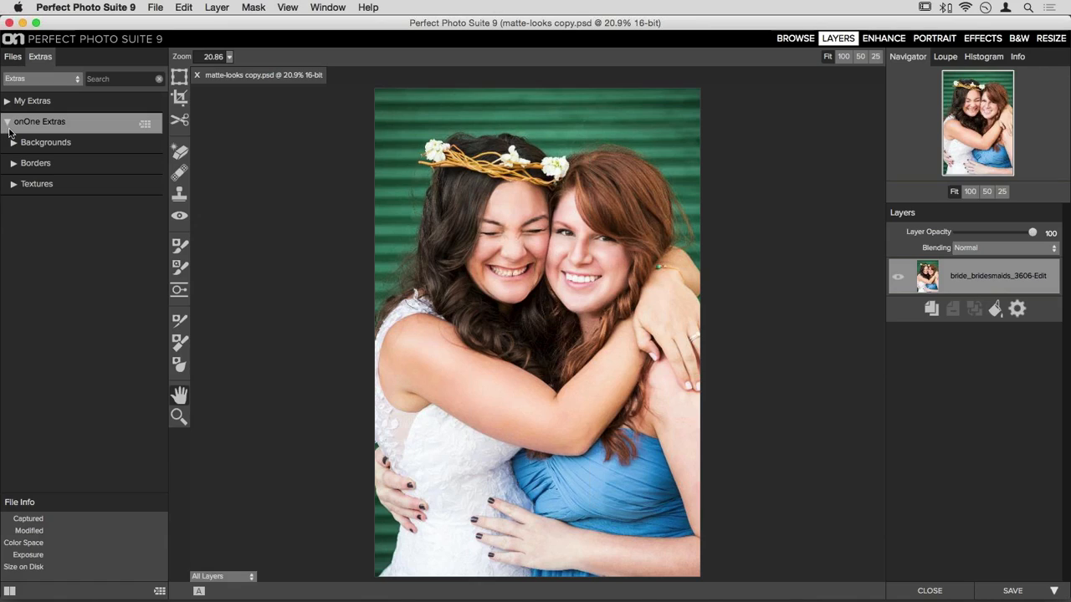
click(13, 145)
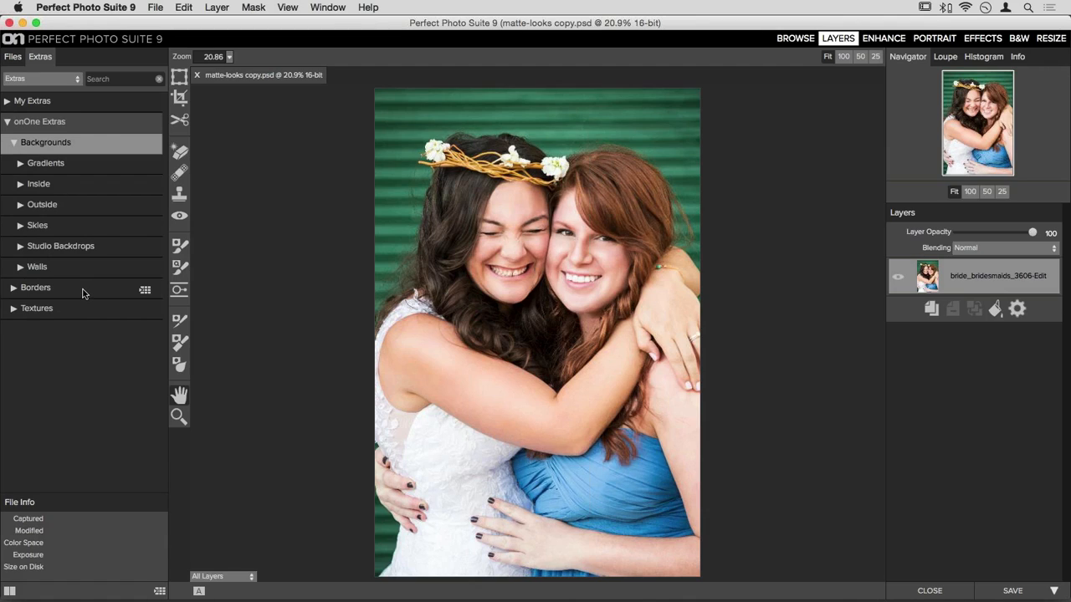
click(32, 248)
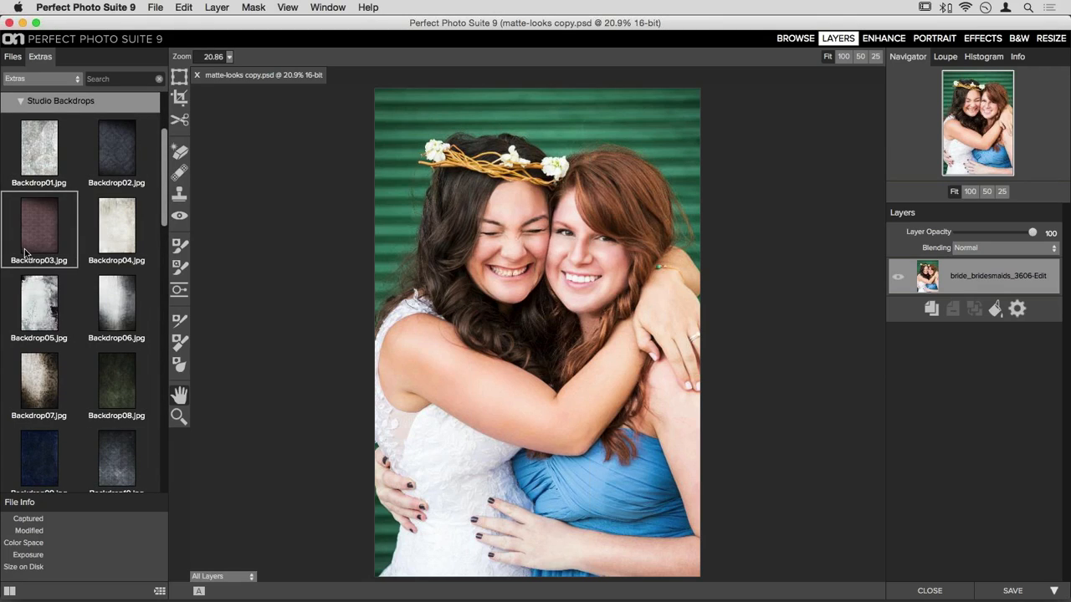
click(144, 102)
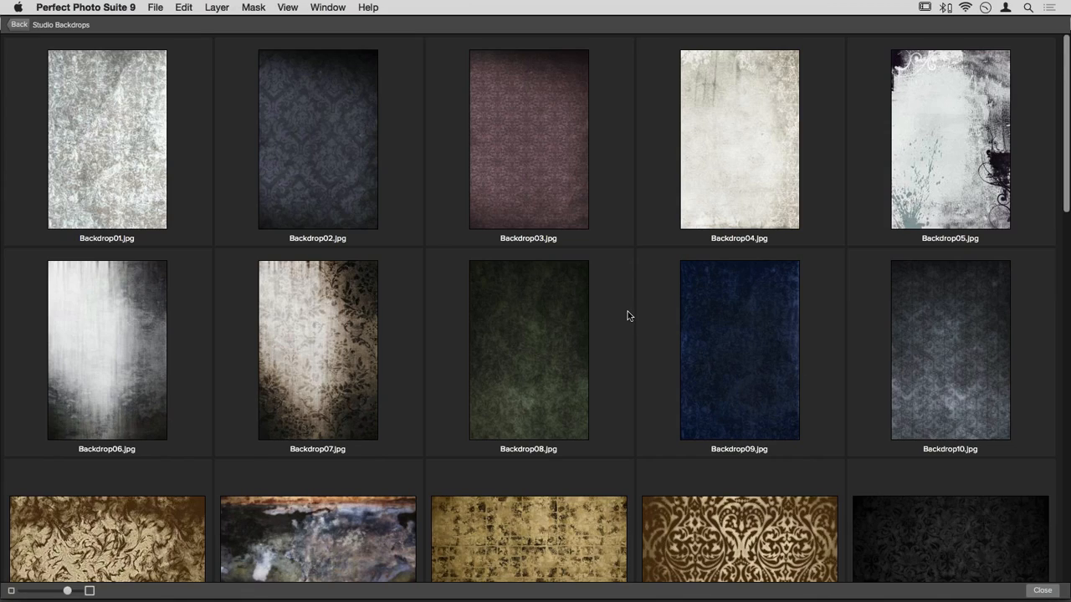
- Look through all the Studio Backdrops thumbnails, from Backdrop01.jpg to Backdrop36.jpg, for a suitable replacement background
scroll(628, 314, down, 5)
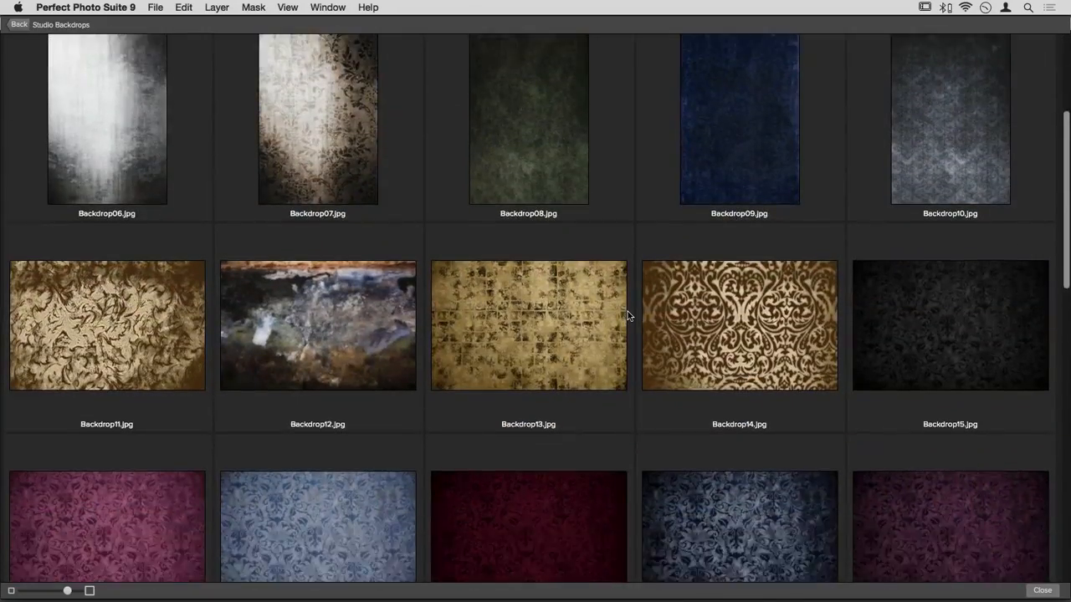
scroll(628, 312, down, 10)
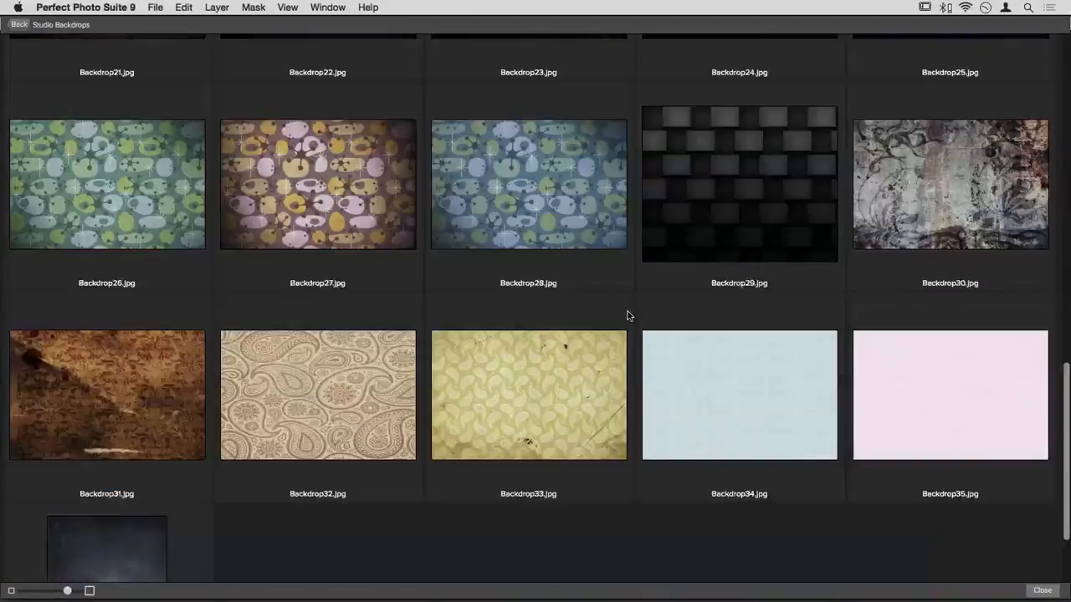
scroll(628, 315, down, 1)
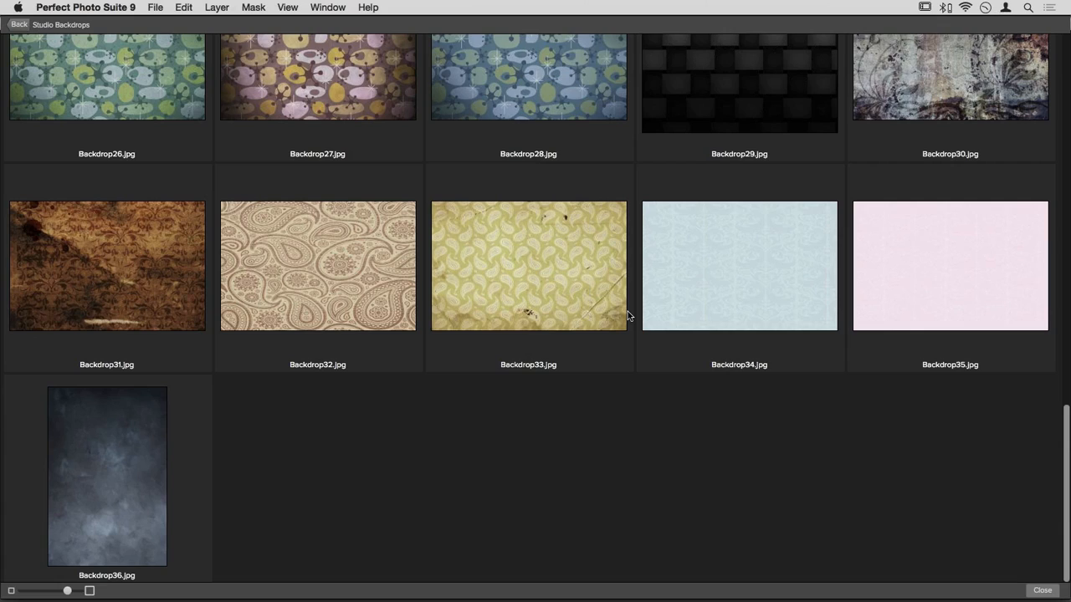
click(103, 490)
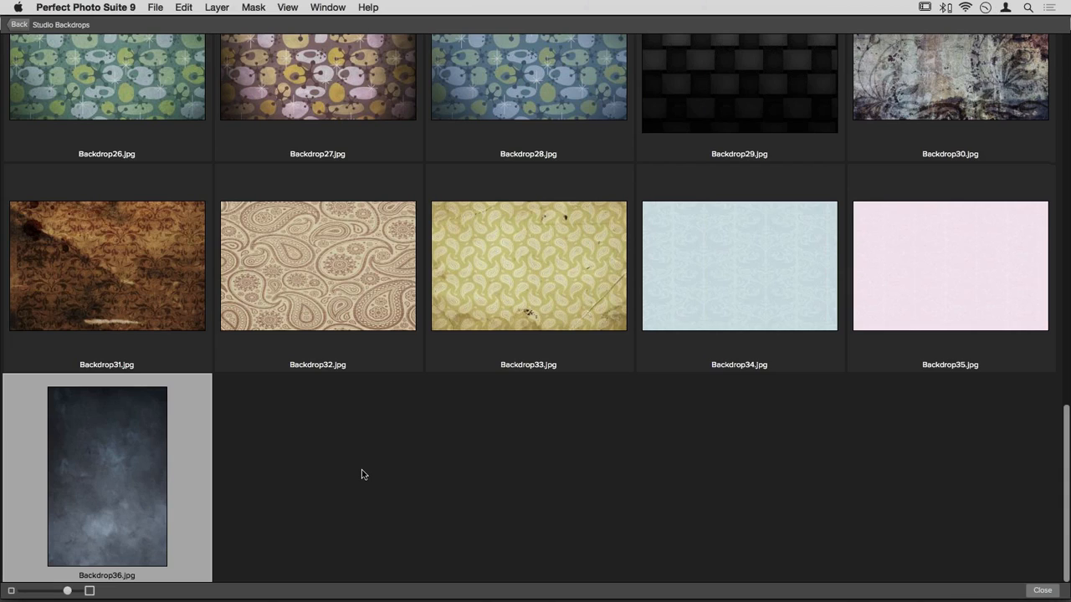
scroll(361, 474, up, 15)
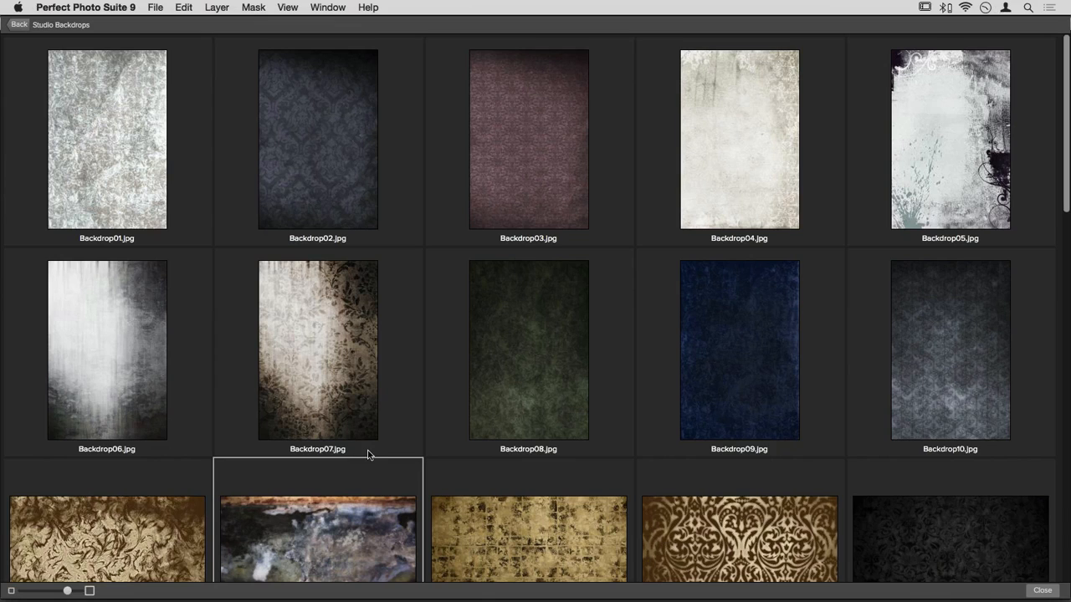
scroll(376, 262, down, 3)
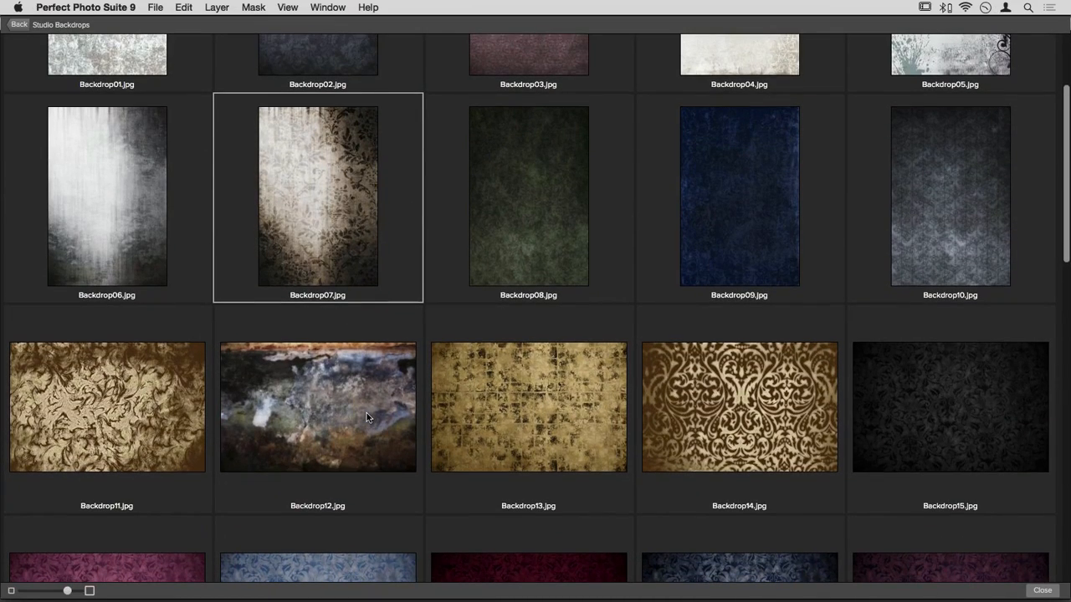
scroll(367, 413, up, 3)
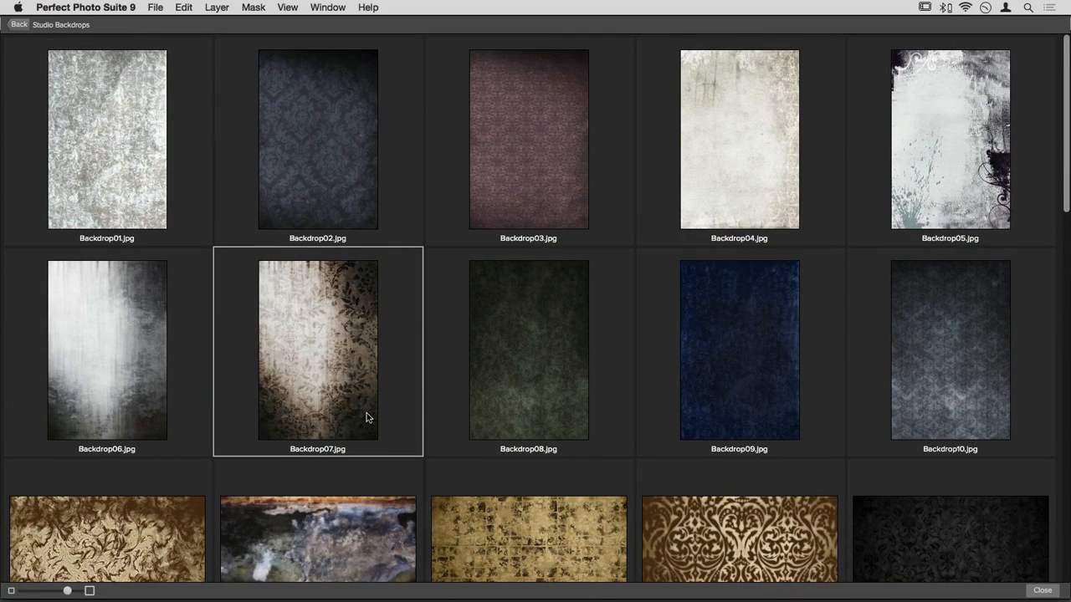
scroll(366, 412, down, 15)
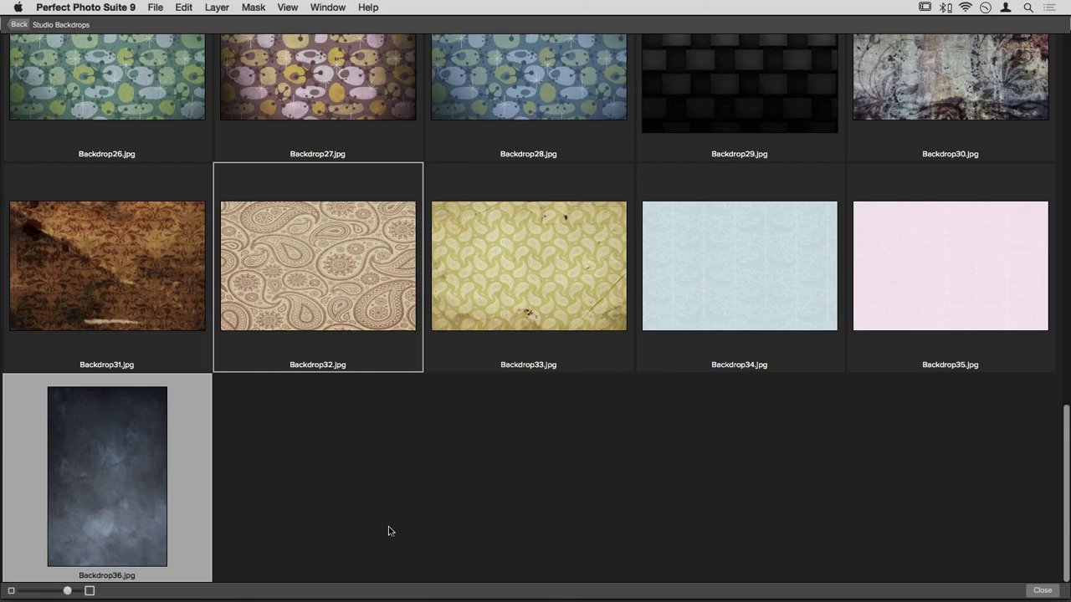
- Add Backdrop36.jpg to the open bridesmaids photo with the Add as a layer option
double_click(133, 431)
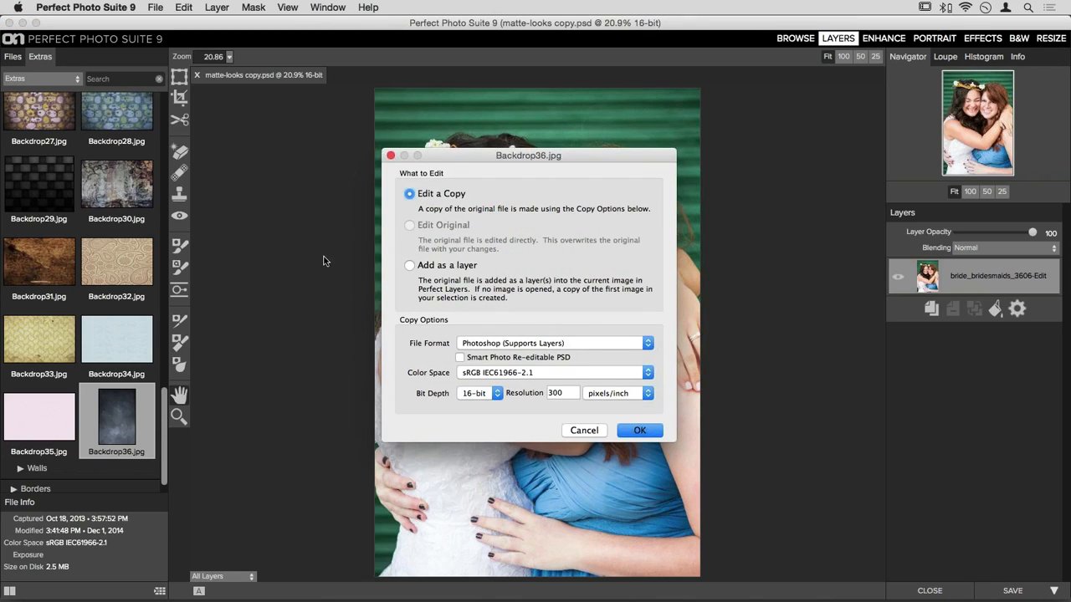
click(454, 266)
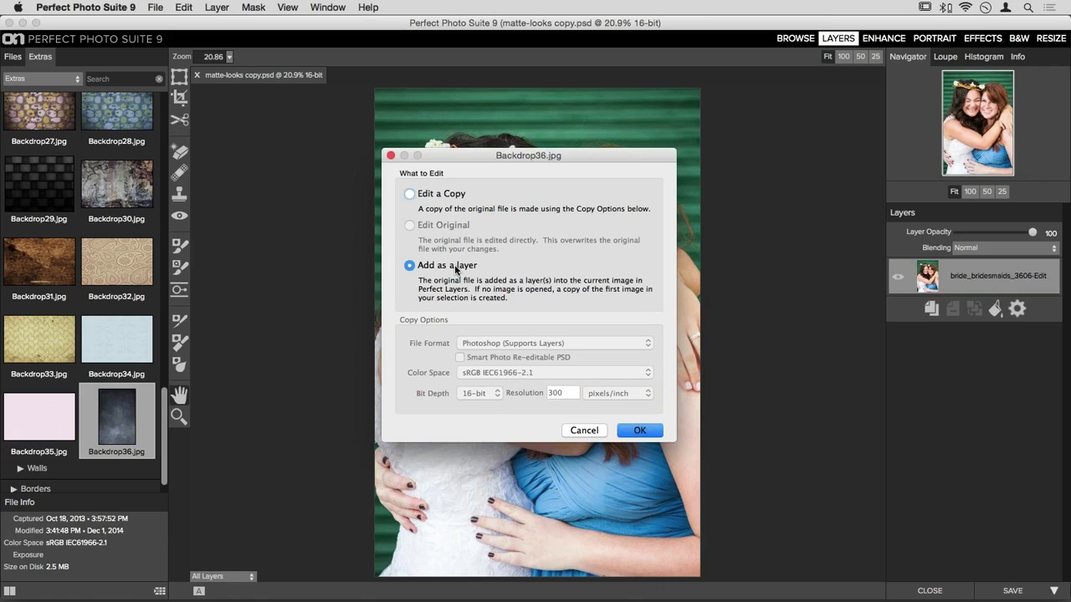
click(639, 431)
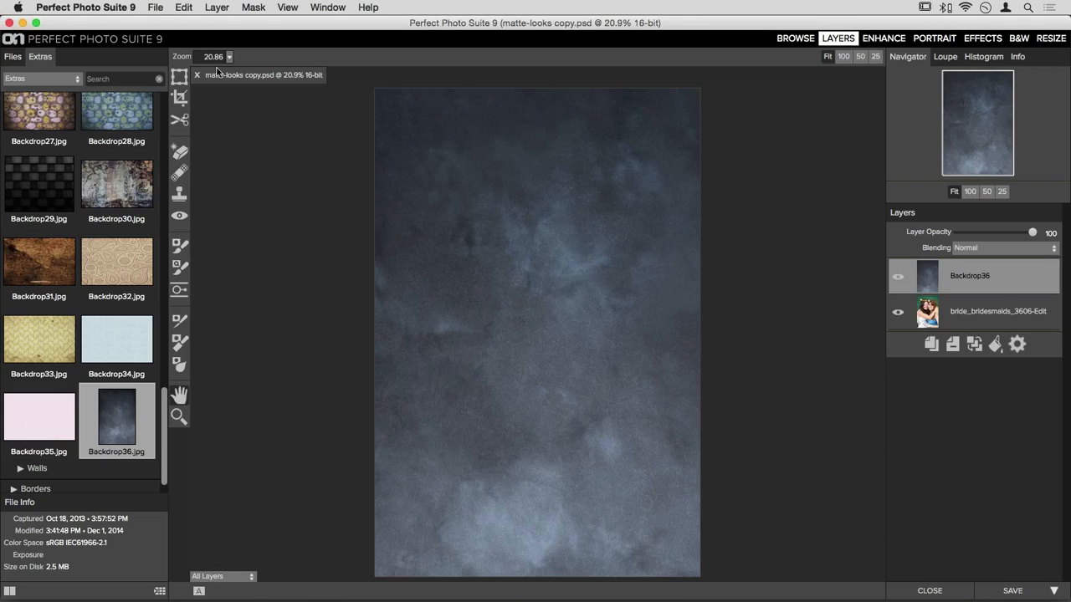
- Resize the Backdrop36 layer with the Transform tool's Fill Canvas option so it matches the canvas
click(184, 84)
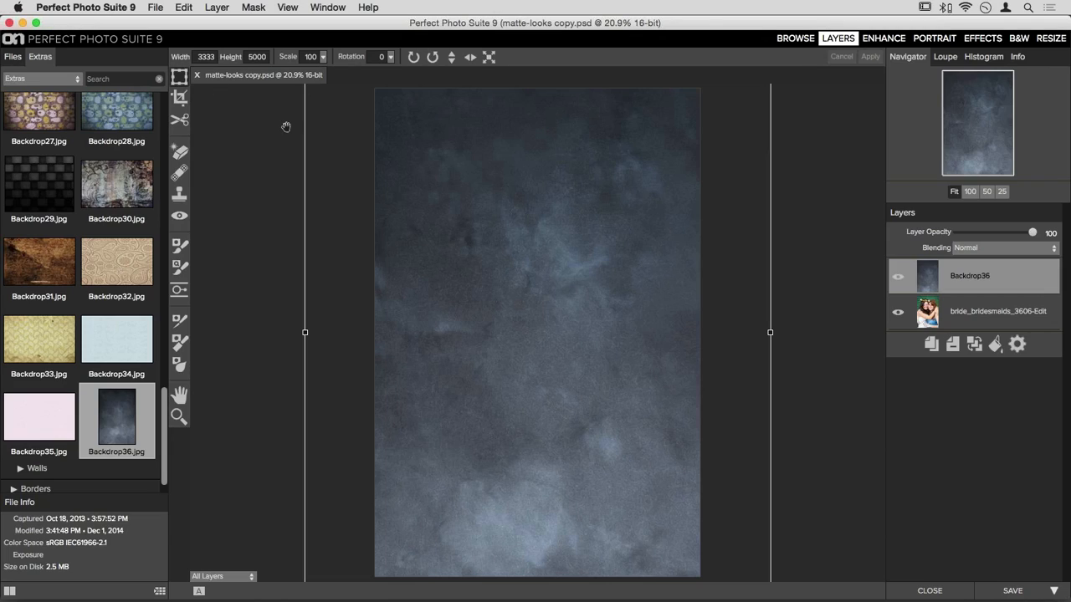
click(489, 58)
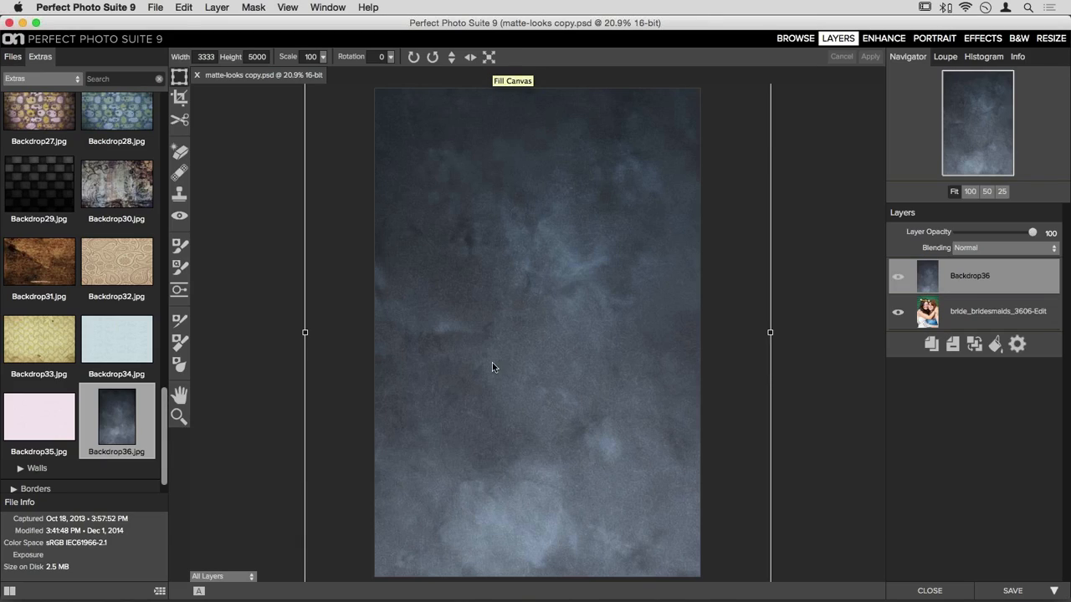
key(super+minus)
key(super+minus)
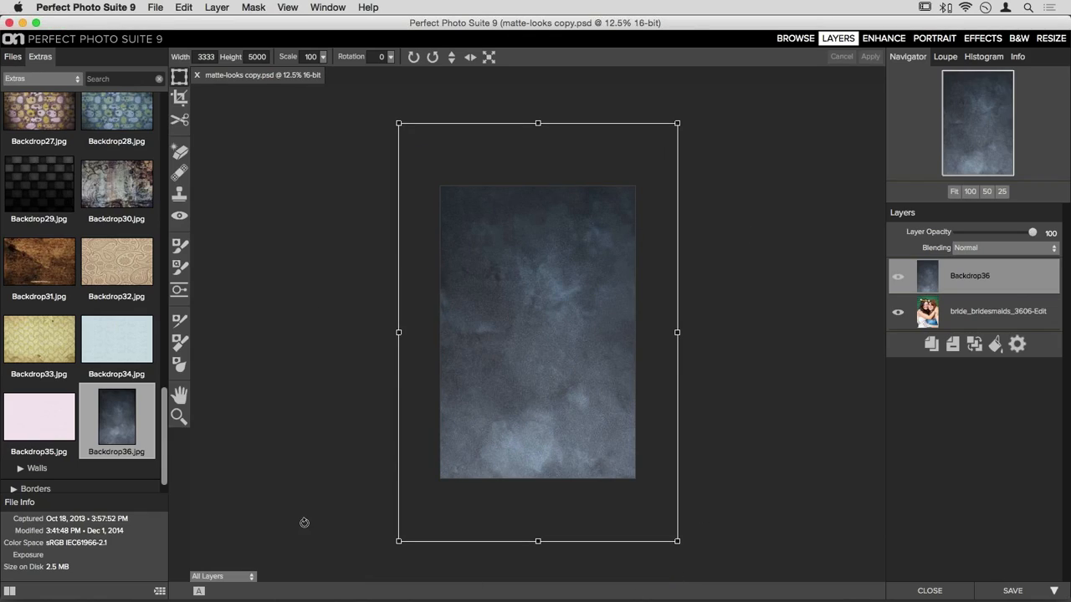
click(489, 59)
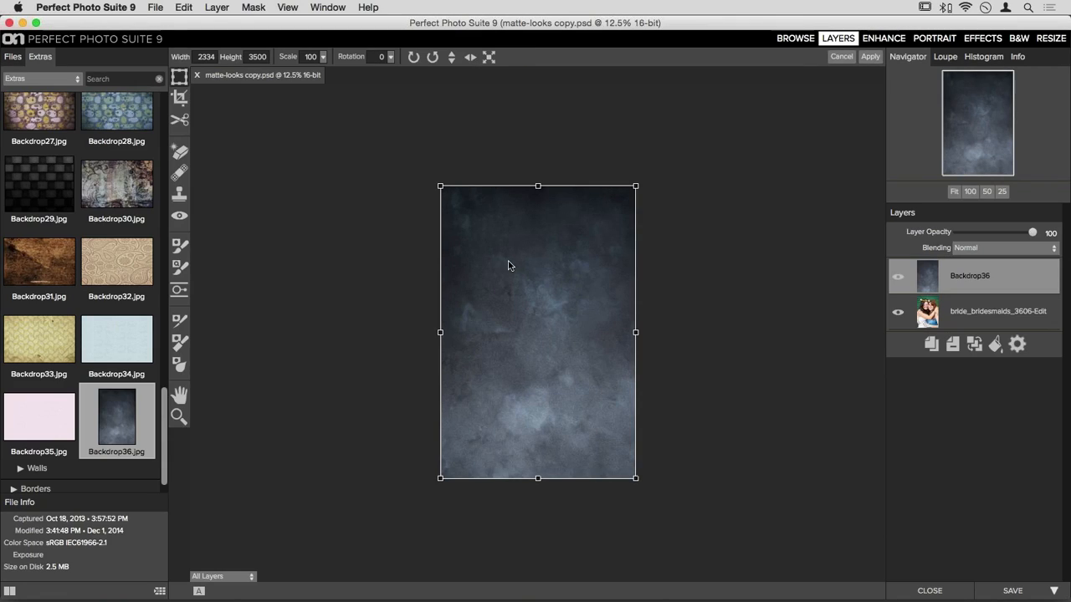
- Flip the Backdrop36 layer vertically and apply the transform
click(468, 57)
click(450, 58)
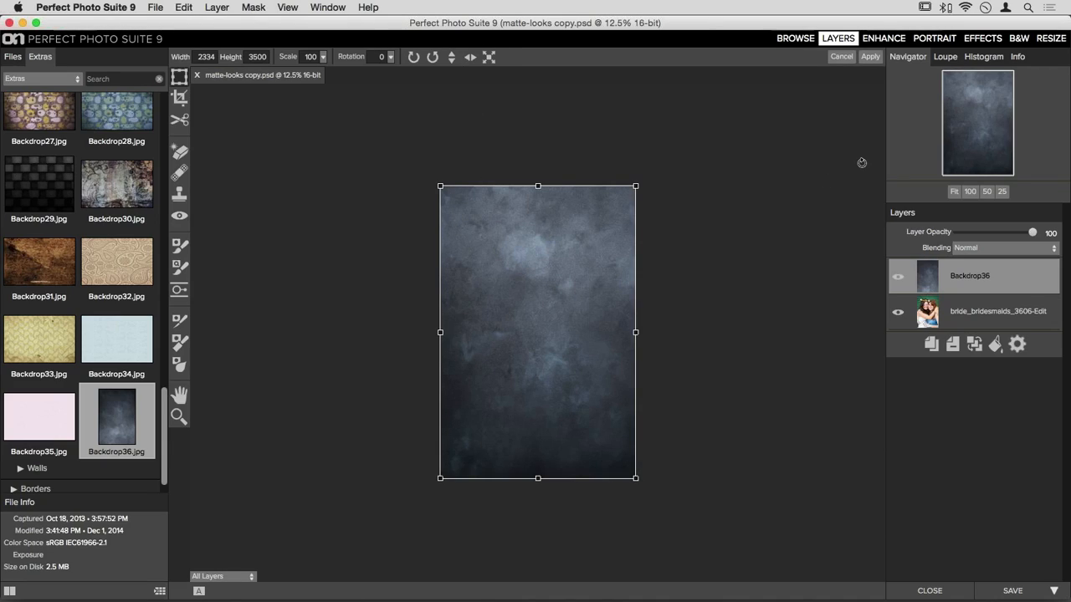
click(874, 57)
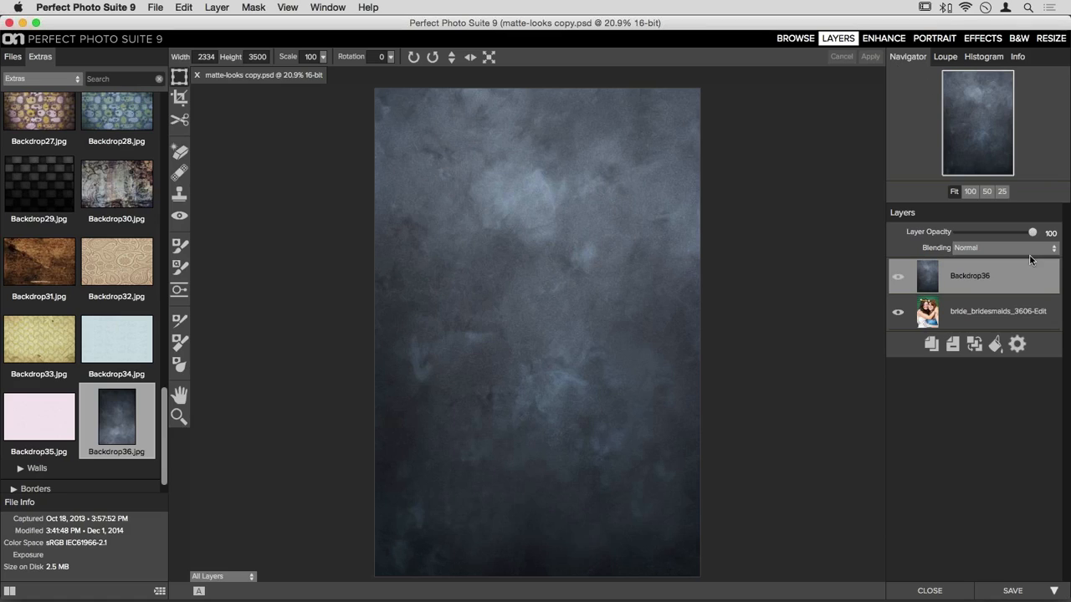
- Move Backdrop36 below the bride_bridesmaids_3606-Edit layer and paint out the photo's green wall with the Quick Mask Brush at size 250
drag(933, 288, 933, 320)
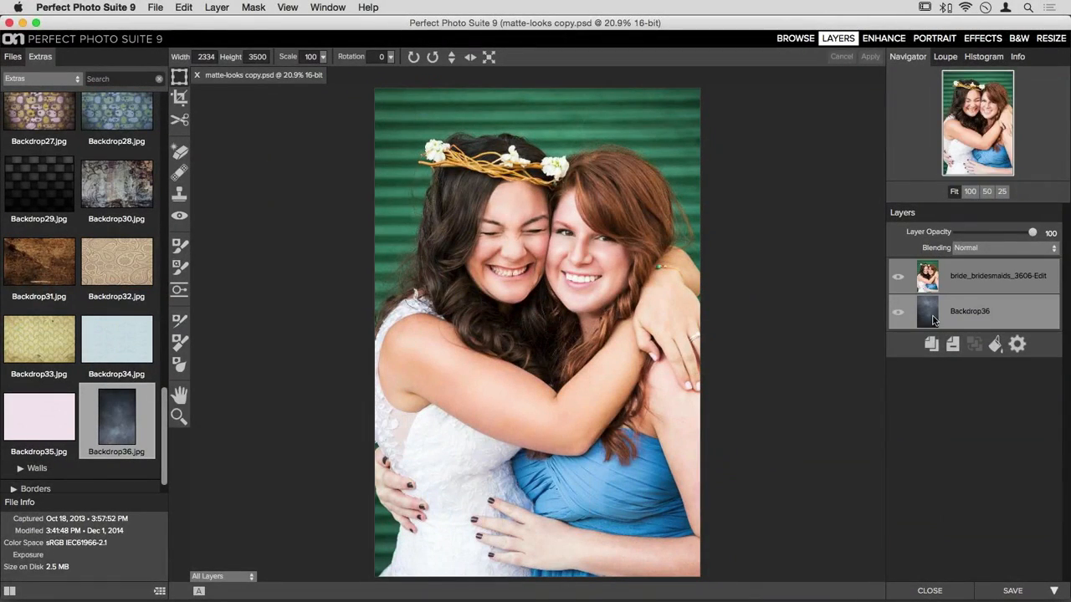
click(931, 280)
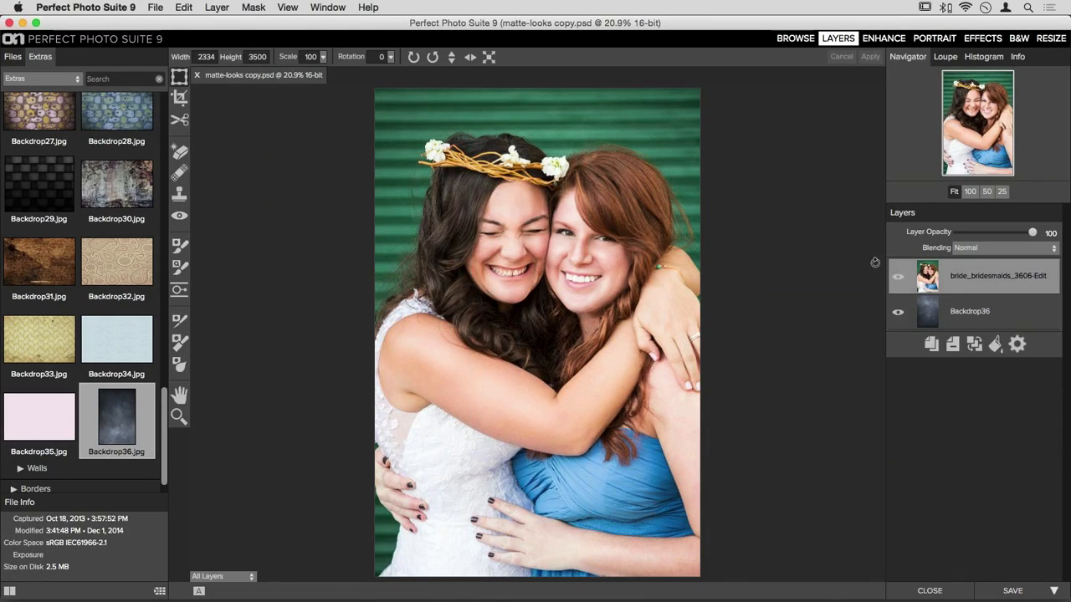
click(179, 267)
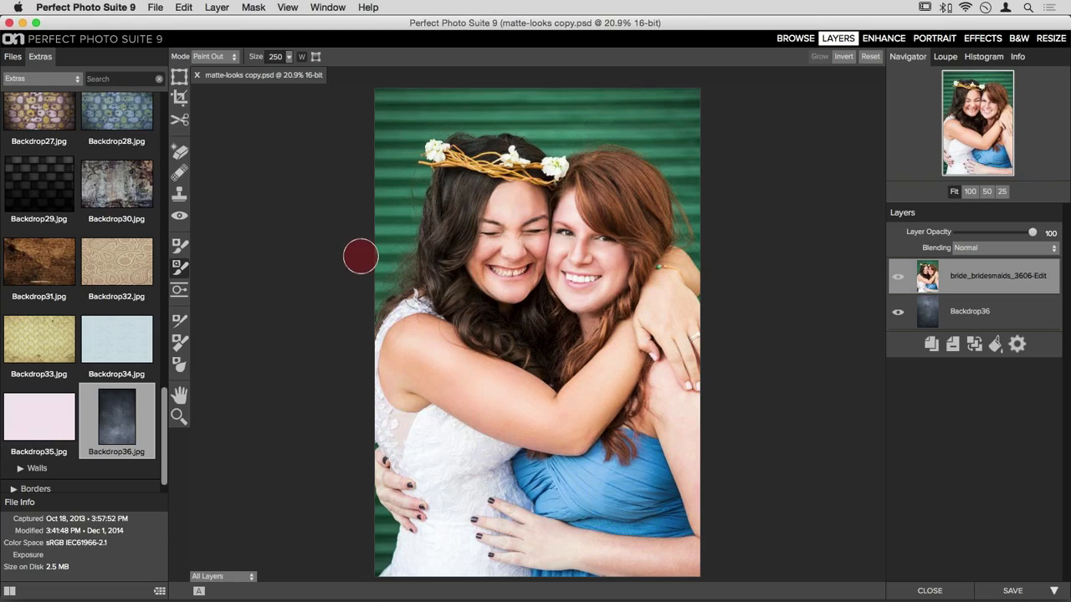
mouse_move(372, 223)
mouse_down()
mouse_move(403, 107)
mouse_move(560, 104)
mouse_move(656, 125)
mouse_move(675, 115)
mouse_move(692, 123)
mouse_move(693, 175)
mouse_up()
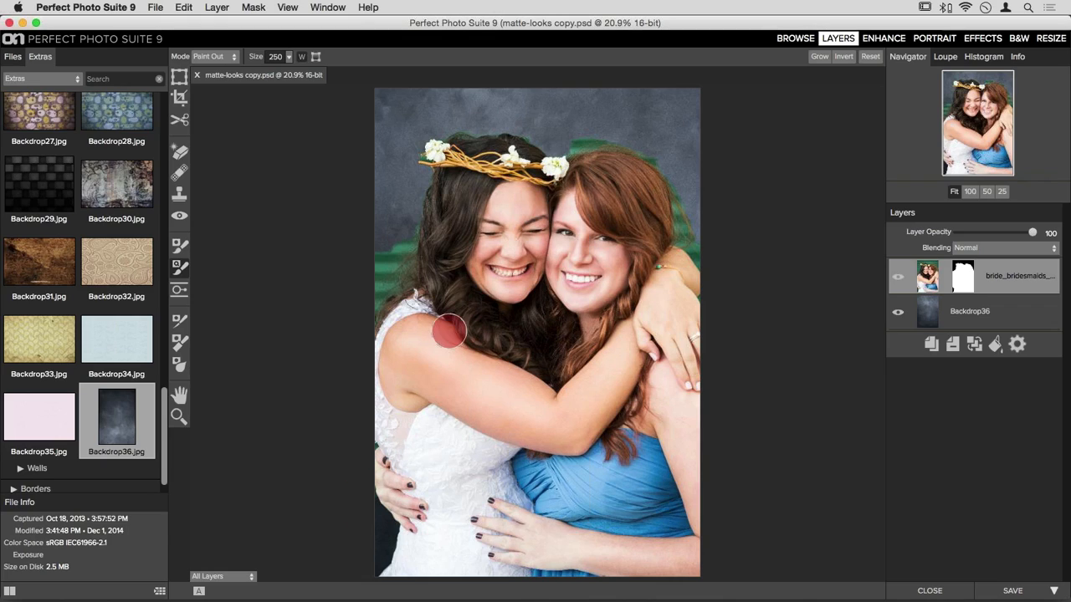
- Paint out leftover green above the red-haired woman's head on the photo layer with the Masking Brush at size 150
key(super+equal)
key(space)
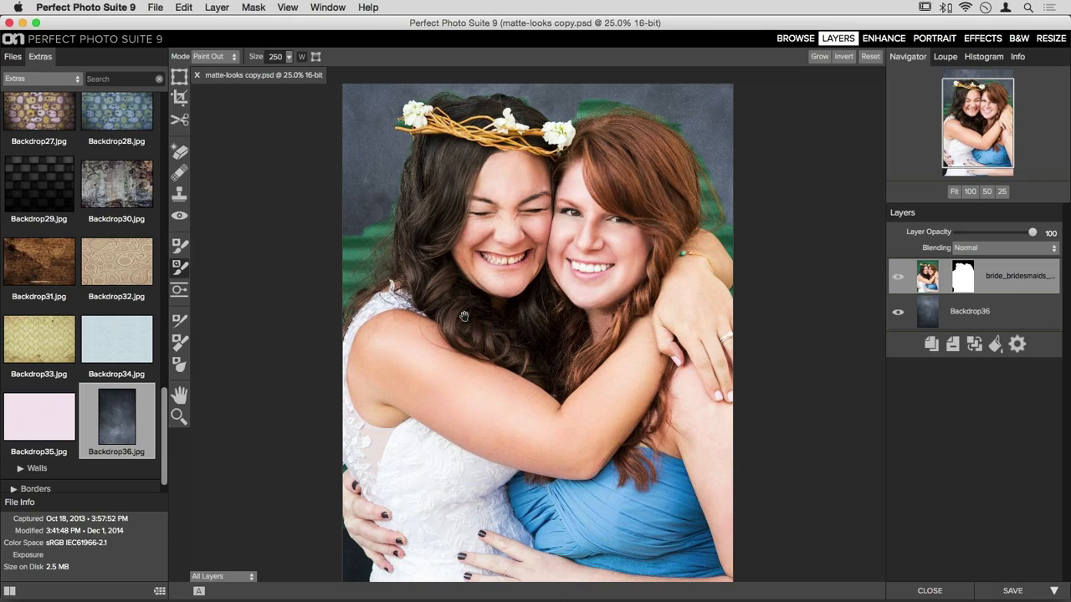
mouse_move(501, 146)
mouse_down()
mouse_move(500, 220)
mouse_move(471, 229)
mouse_up()
key(super+equal)
key(space)
mouse_move(394, 417)
mouse_down()
mouse_move(500, 393)
mouse_move(421, 412)
mouse_up()
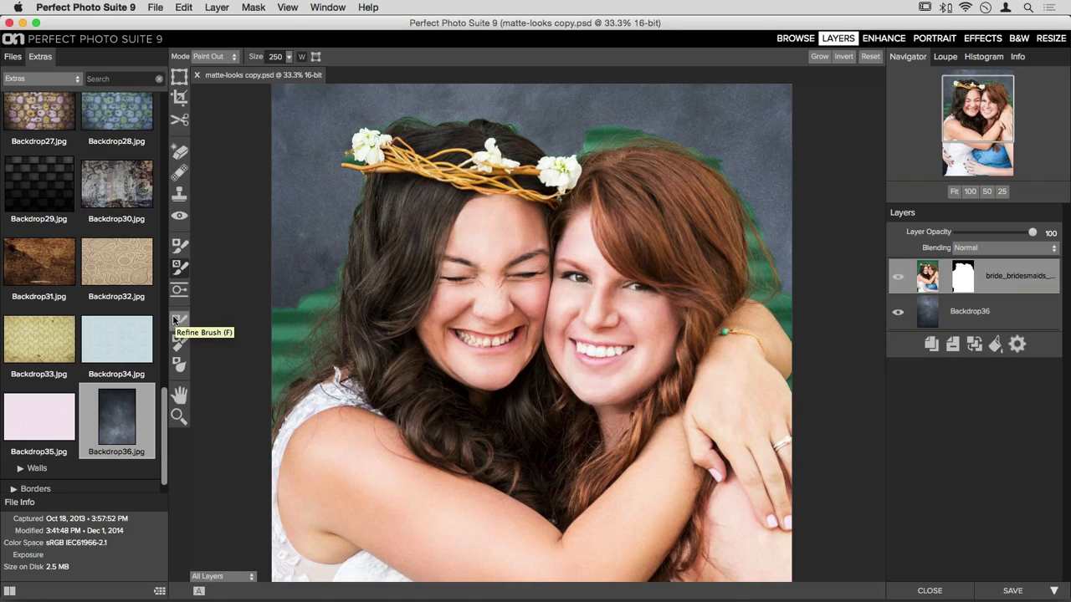
click(177, 248)
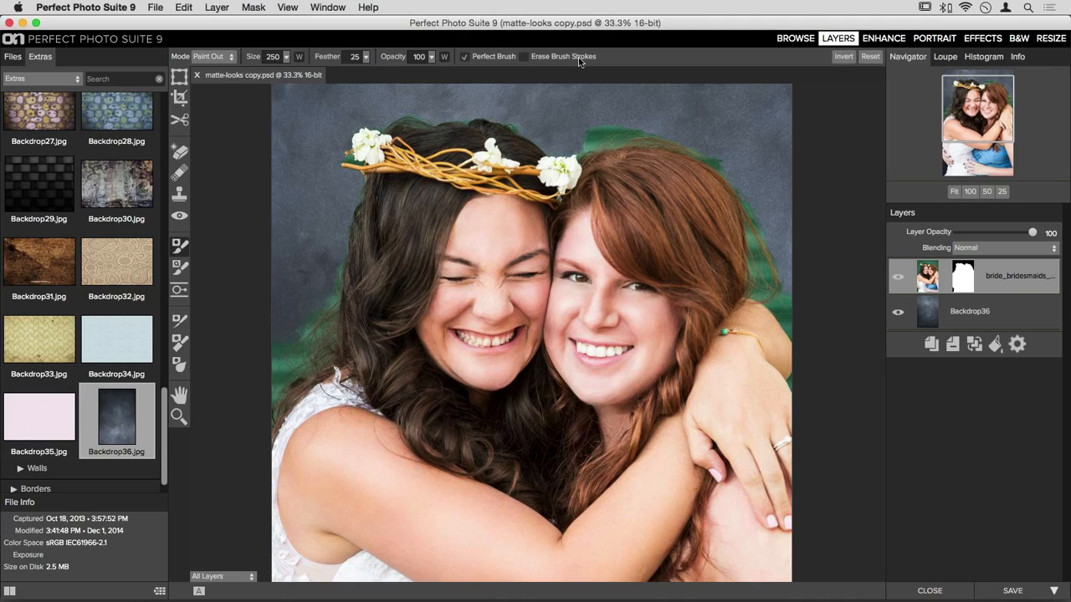
key(bracketleft)
key(bracketleft)
mouse_move(605, 128)
mouse_down()
mouse_move(595, 133)
mouse_move(641, 122)
mouse_up()
drag(794, 336, 787, 331)
- Paint out the leftover green beside the bride's waist on the photo layer with the Masking Brush at size 100
scroll(499, 409, down, 5)
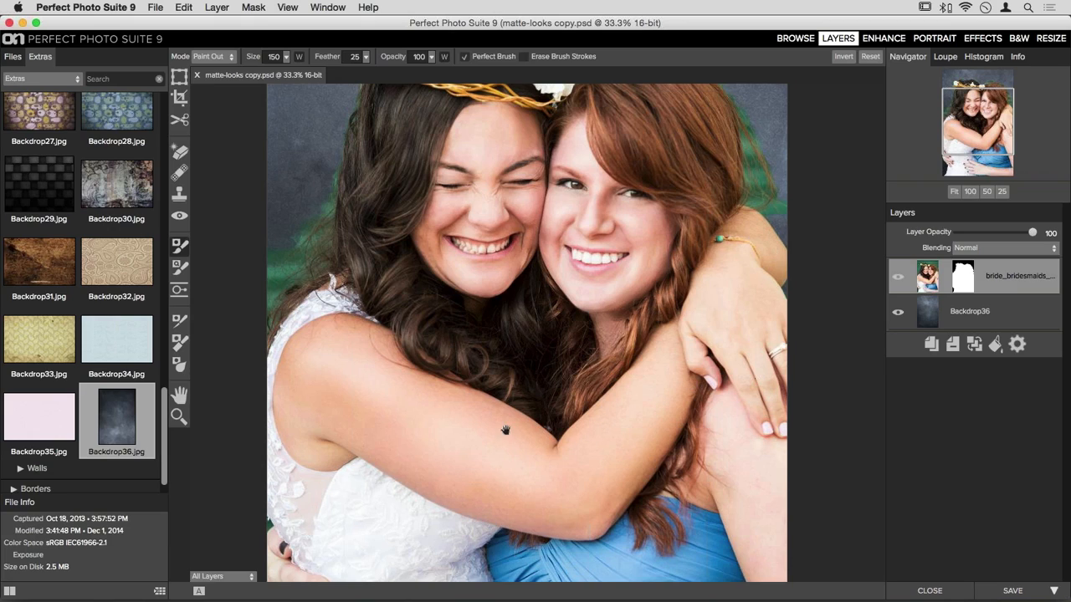
scroll(502, 428, down, 10)
scroll(501, 428, left, 8)
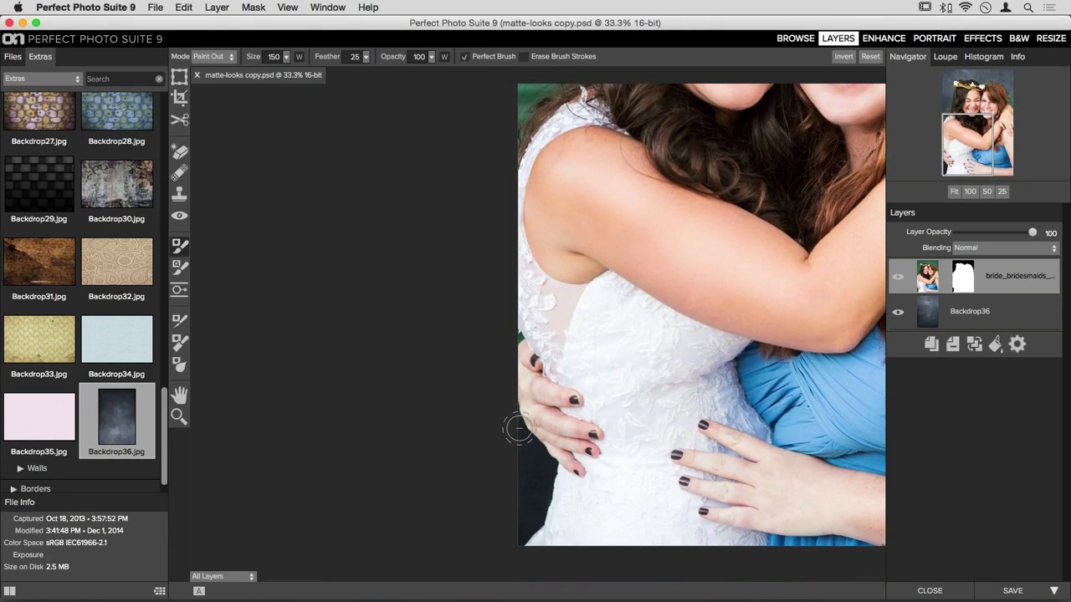
key(bracketleft)
key(bracketleft)
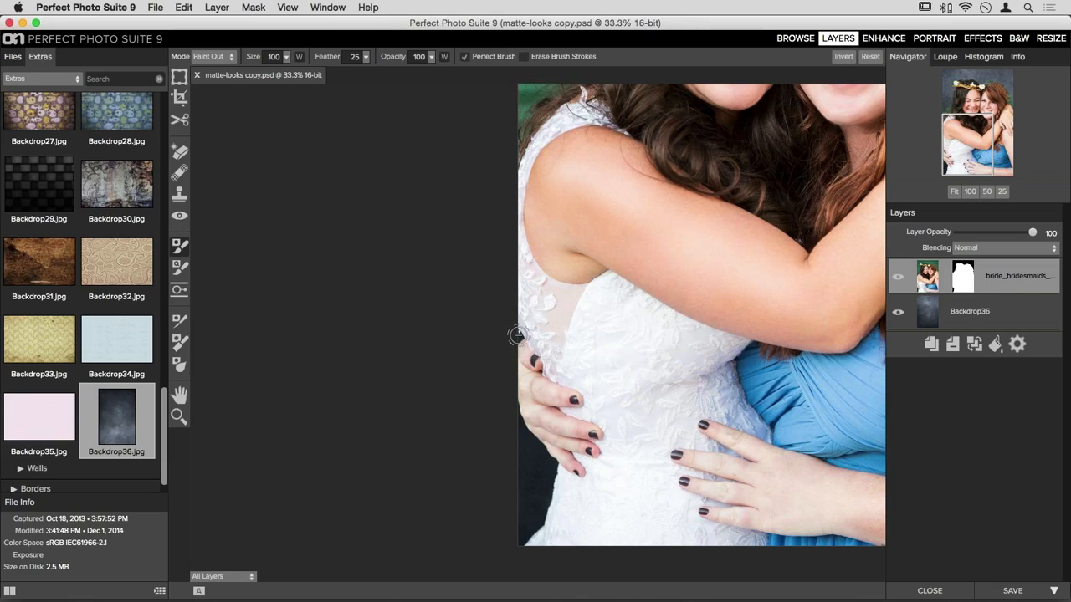
- Paint out the green around the red-haired woman's hair with the Masking Brush at size 200
drag(658, 149, 604, 249)
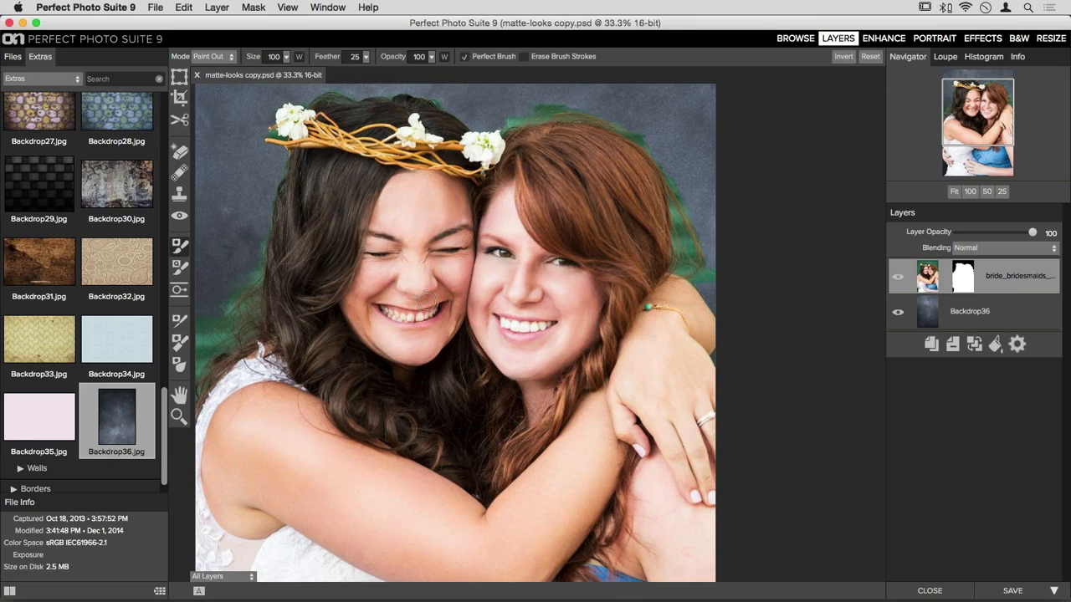
key(bracketright)
key(bracketright)
key(bracketright)
mouse_move(703, 273)
mouse_down()
mouse_move(699, 282)
mouse_move(716, 275)
mouse_move(688, 274)
mouse_up()
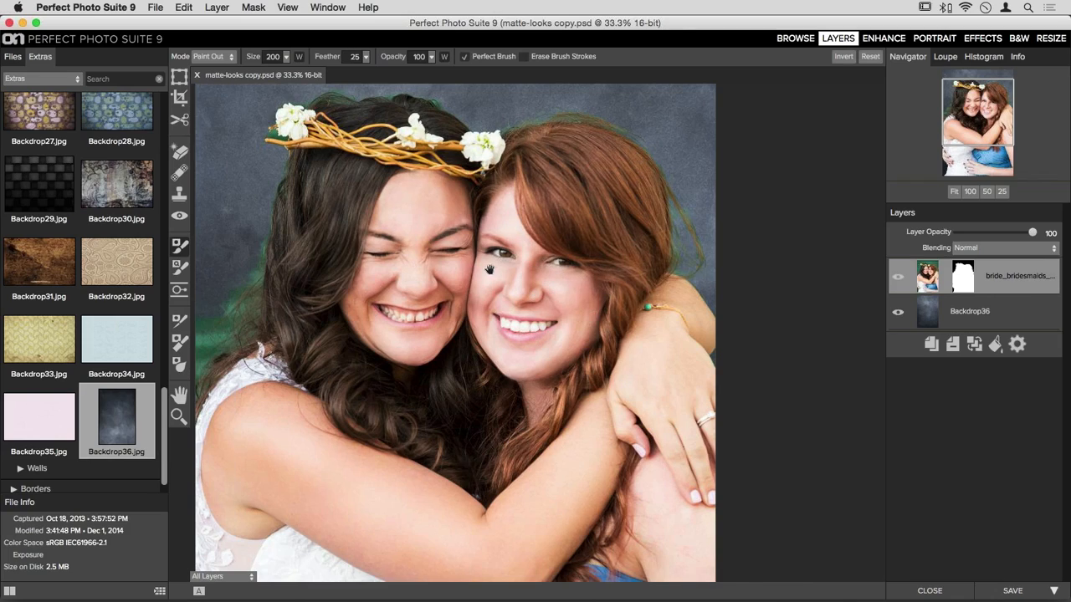
- Paint out the green around the flower crown at brush size 125 and beside the bride's dark hair at size 175
drag(494, 266, 601, 292)
key(bracketleft)
key(bracketleft)
key(bracketleft)
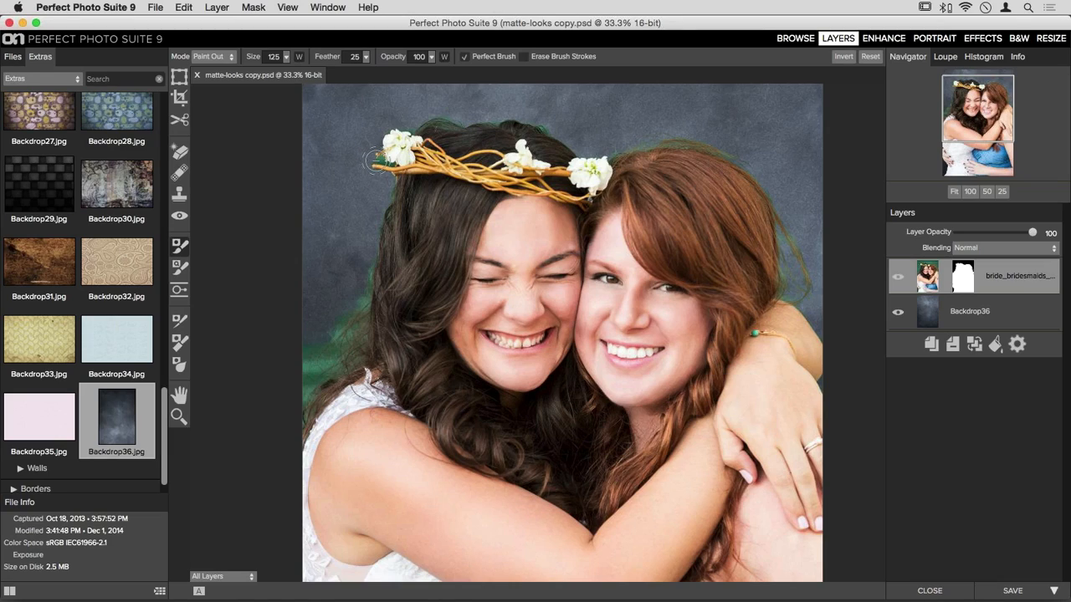
key(bracketright)
key(bracketright)
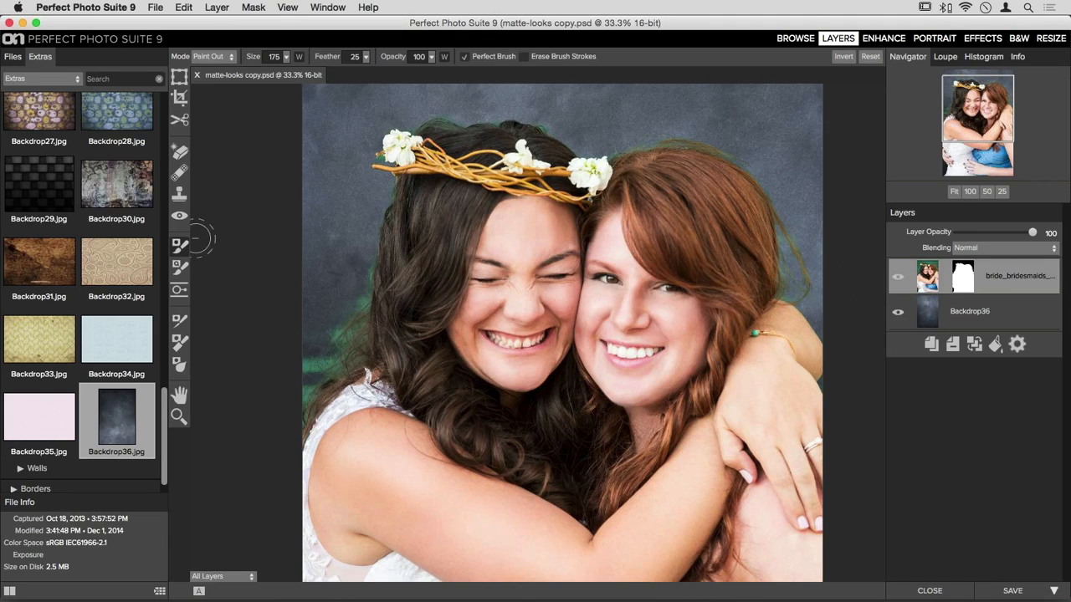
- Refine the mask edge along the top of the red-haired woman's hair with the Refine Brush at size 100
click(179, 321)
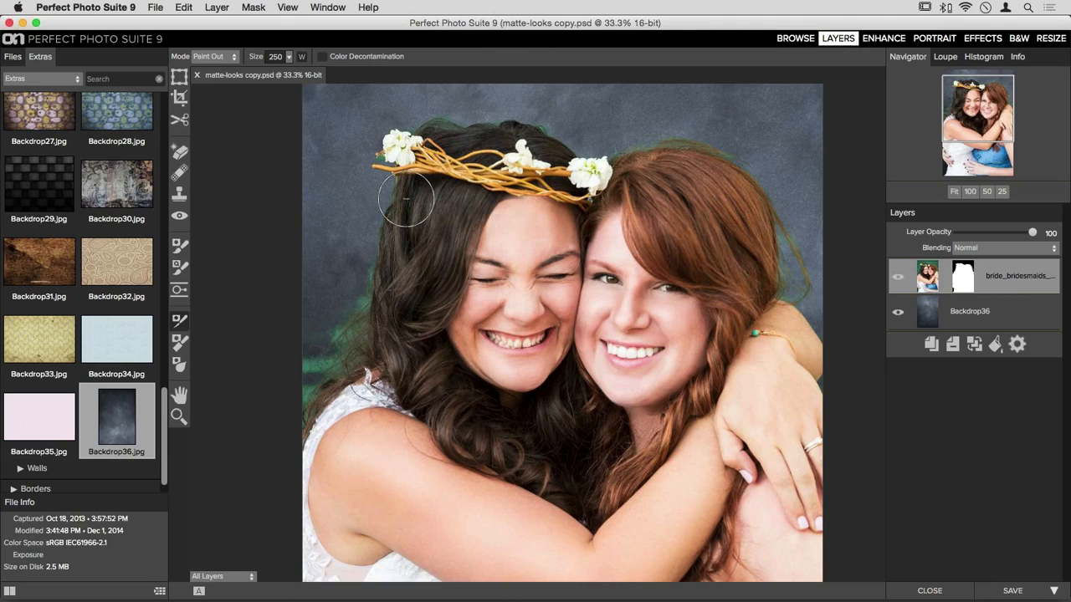
key(bracketleft)
key(bracketleft)
key(bracketleft)
key(bracketleft)
key(bracketleft)
key(bracketleft)
mouse_move(619, 147)
mouse_down()
mouse_move(609, 154)
mouse_move(716, 151)
mouse_move(760, 182)
mouse_up()
- Refine the mask edge along the top of the bride's hair with Color Decontamination on, and turn that option off again
drag(399, 249, 416, 268)
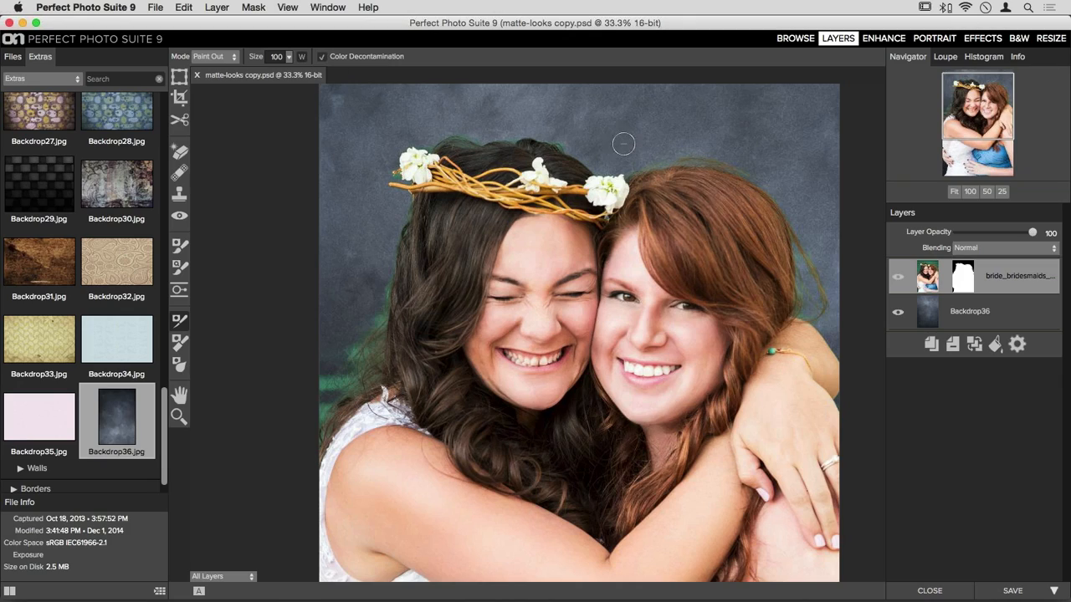
mouse_move(596, 157)
mouse_down()
mouse_move(598, 167)
mouse_move(544, 136)
mouse_move(420, 147)
mouse_up()
click(321, 57)
- Remove the green fringe along both women's outer hair edges with the Chisel tool in Remove mode, size 250 and amount 10
click(180, 343)
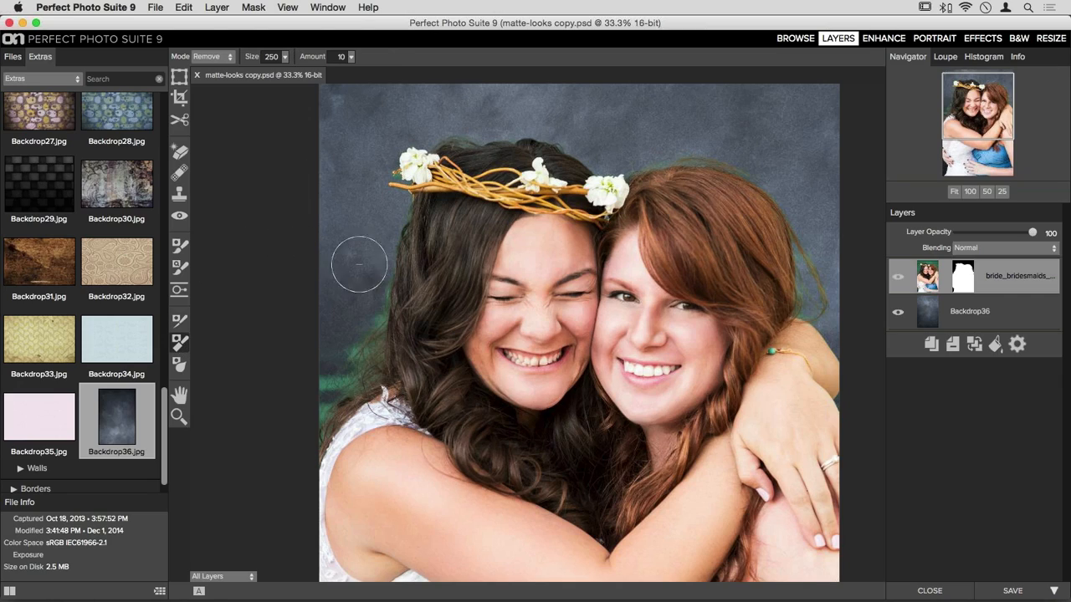
mouse_move(462, 132)
mouse_down()
mouse_move(539, 126)
mouse_move(630, 163)
mouse_move(750, 159)
mouse_move(790, 190)
mouse_move(831, 293)
mouse_move(814, 275)
mouse_move(804, 306)
mouse_move(802, 256)
mouse_move(801, 287)
mouse_move(858, 350)
mouse_up()
- Switch back to the Refine Brush in Paint Out mode at size 100 with the whole image in view
key(super+0)
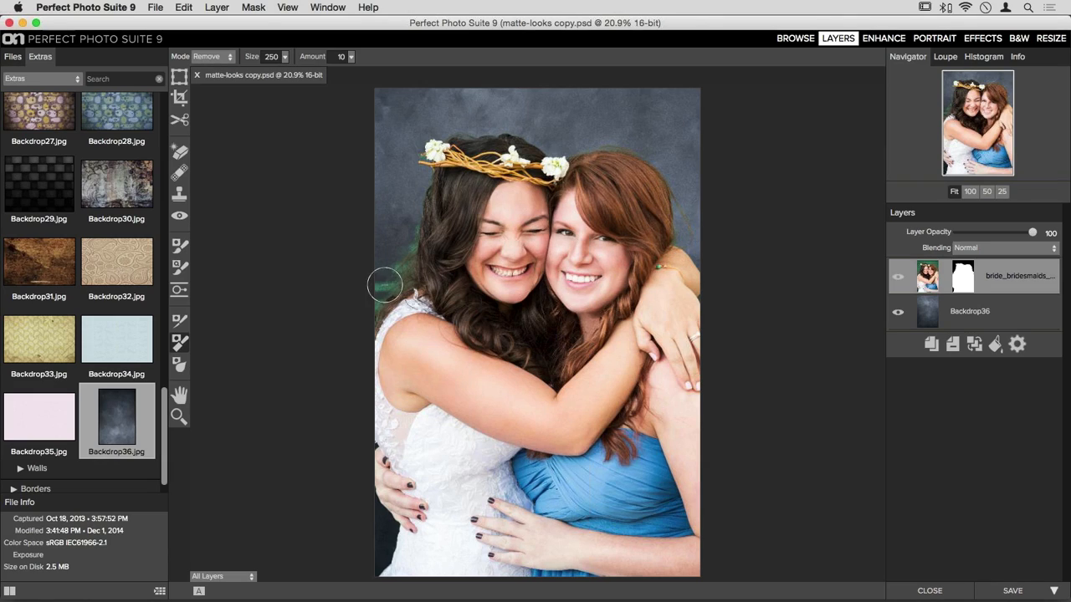
click(179, 319)
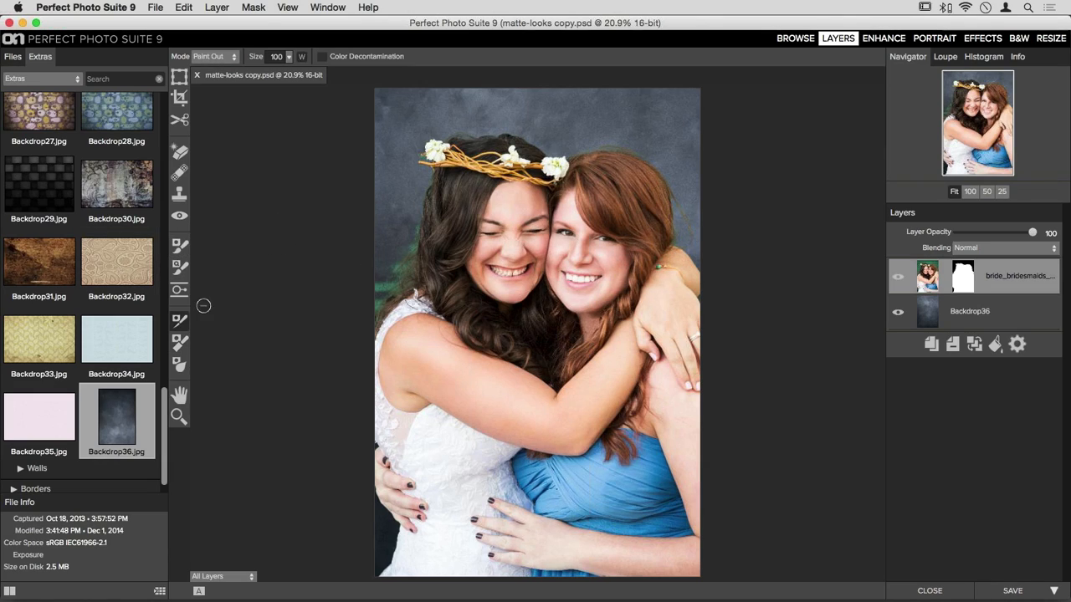